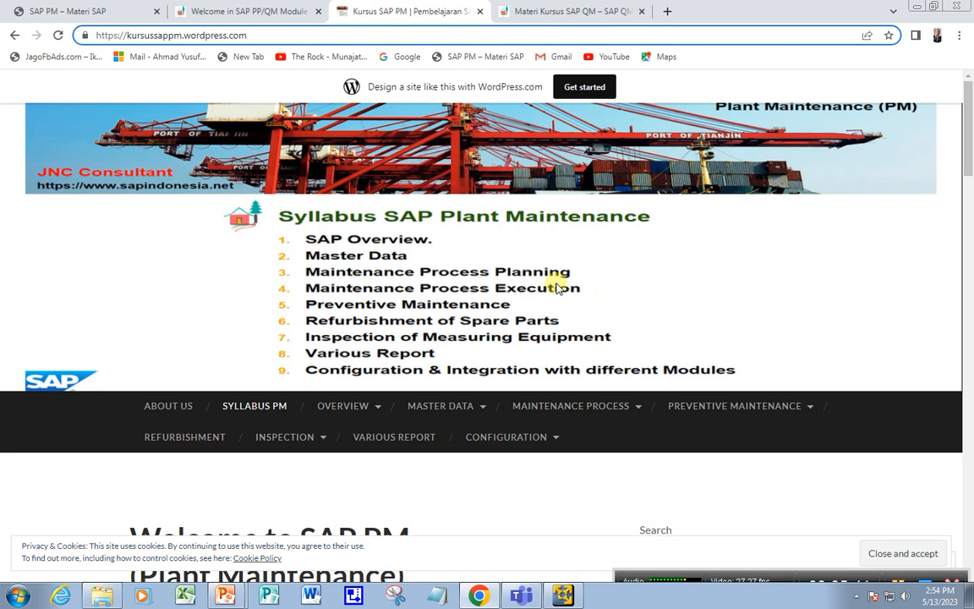
- Load kursussappm.wordpress.com and read the SAP PM syllabus from SAP Overview and Master Data through Maintenance Process – Planning
key(Return)
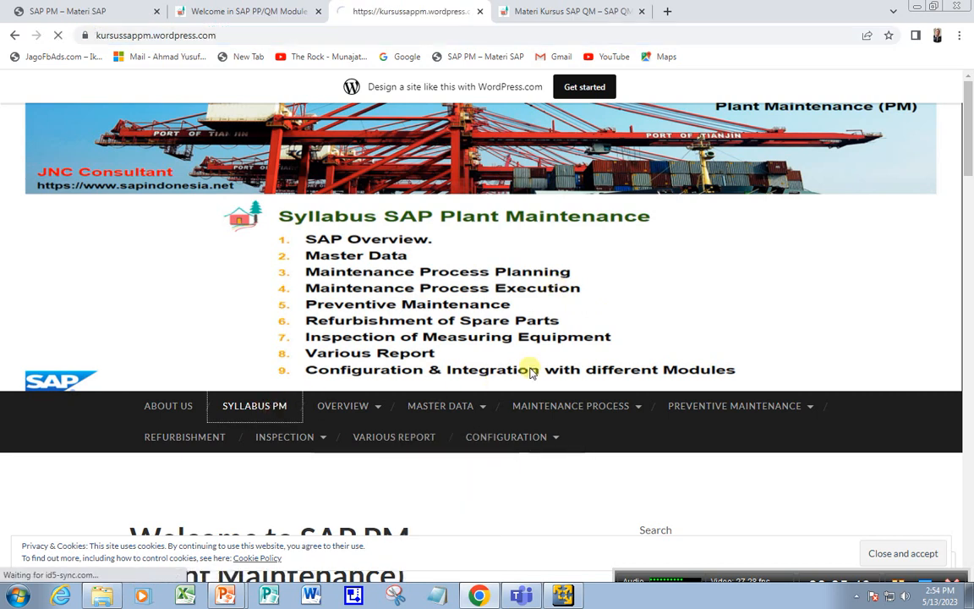
scroll(638, 338, down, 4)
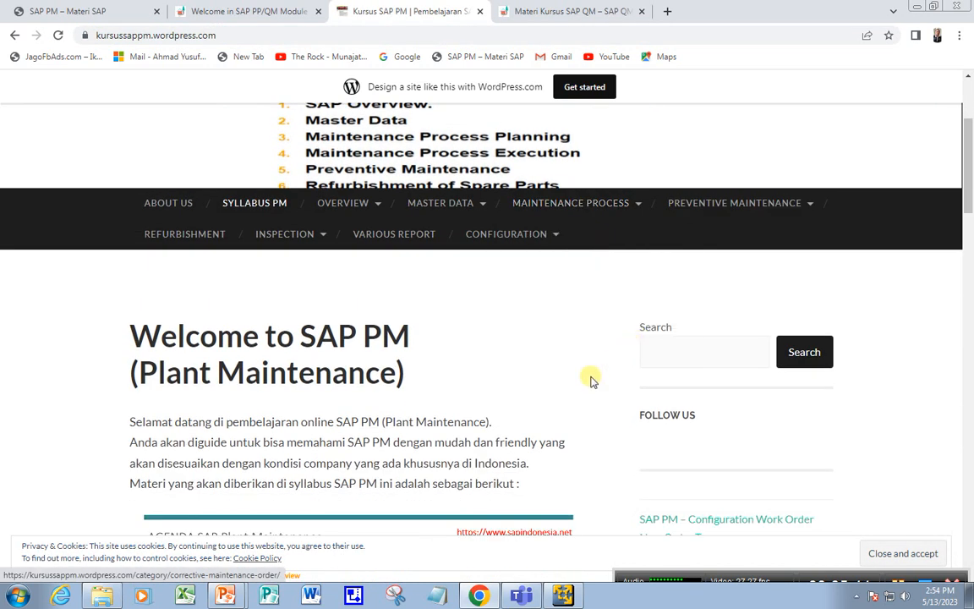
scroll(430, 420, down, 6)
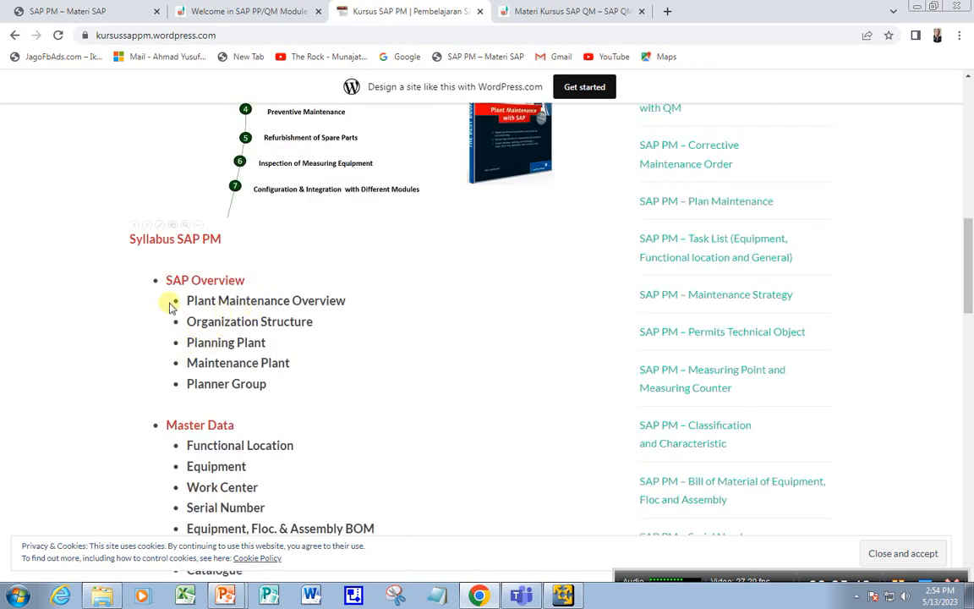
scroll(317, 378, down, 2)
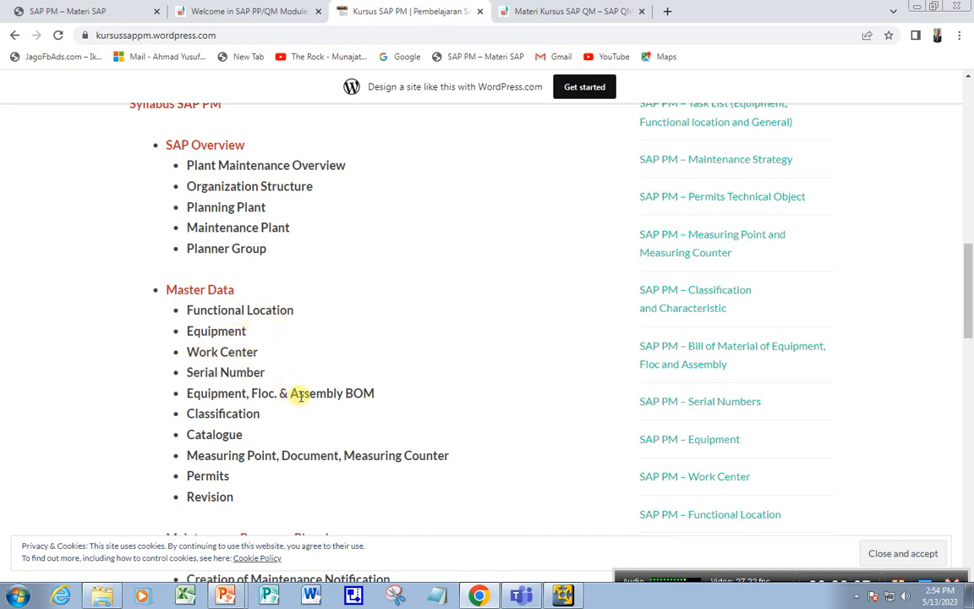
scroll(419, 361, down, 3)
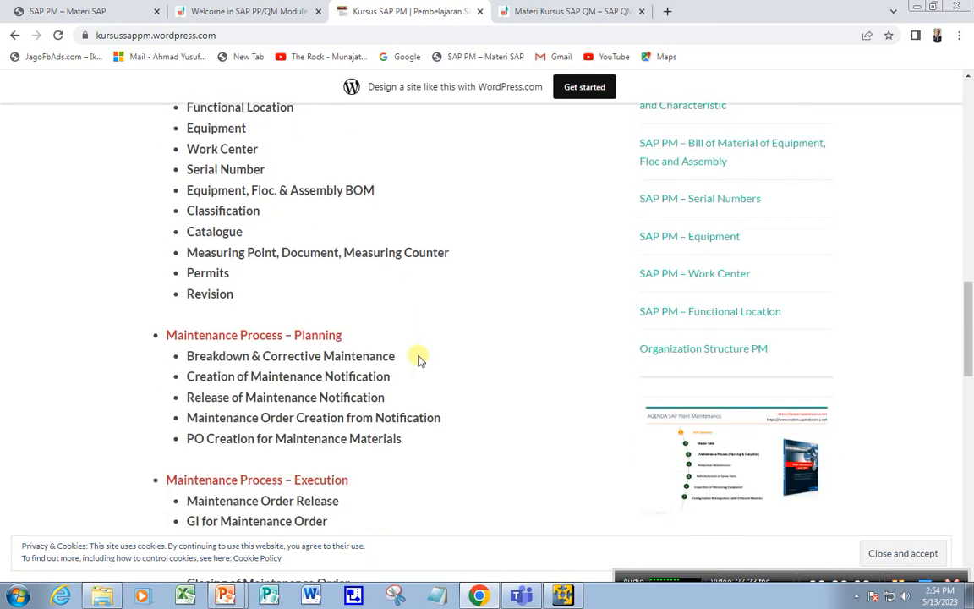
scroll(419, 335, up, 4)
scroll(420, 336, down, 6)
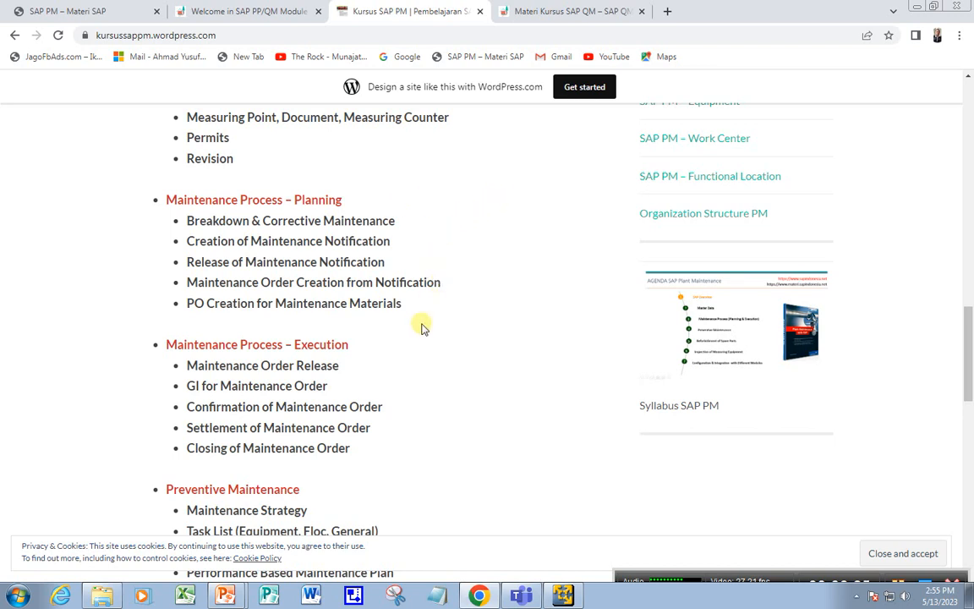
- Read the remaining SAP PM syllabus topics from Maintenance Process – Execution to Configuration & Integration, and look over the list of posts
scroll(396, 426, down, 2)
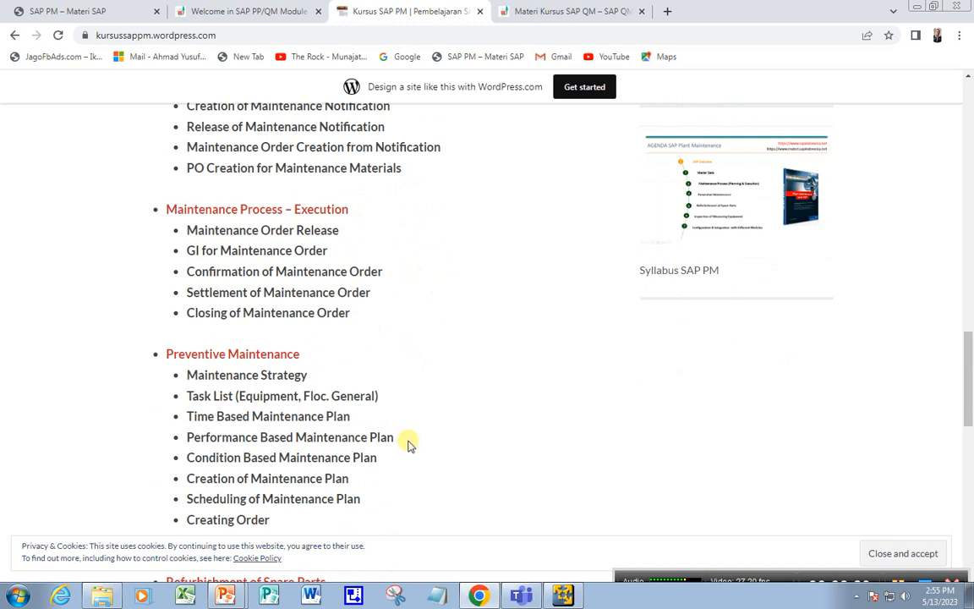
scroll(406, 443, down, 1)
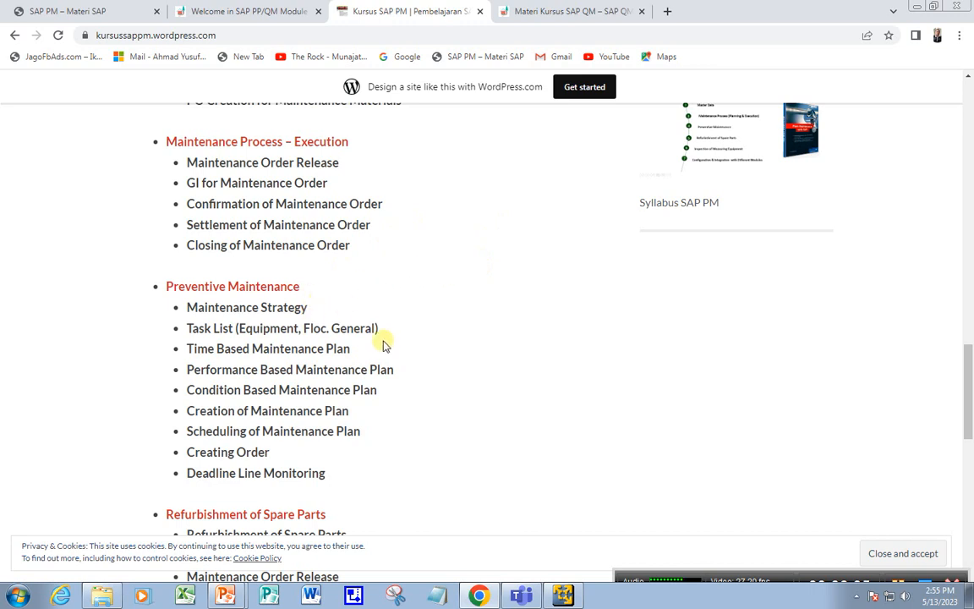
scroll(413, 306, down, 3)
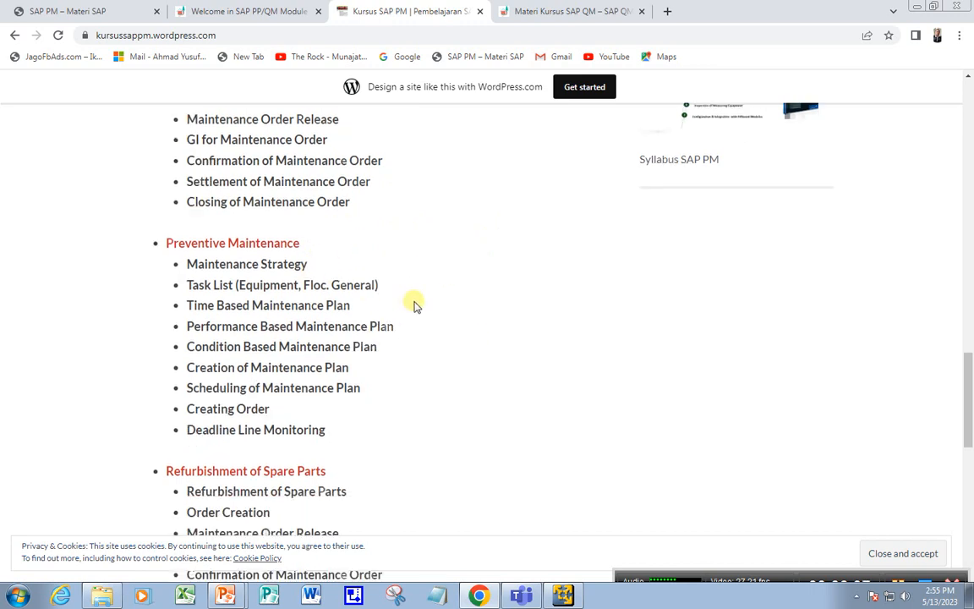
scroll(412, 309, down, 2)
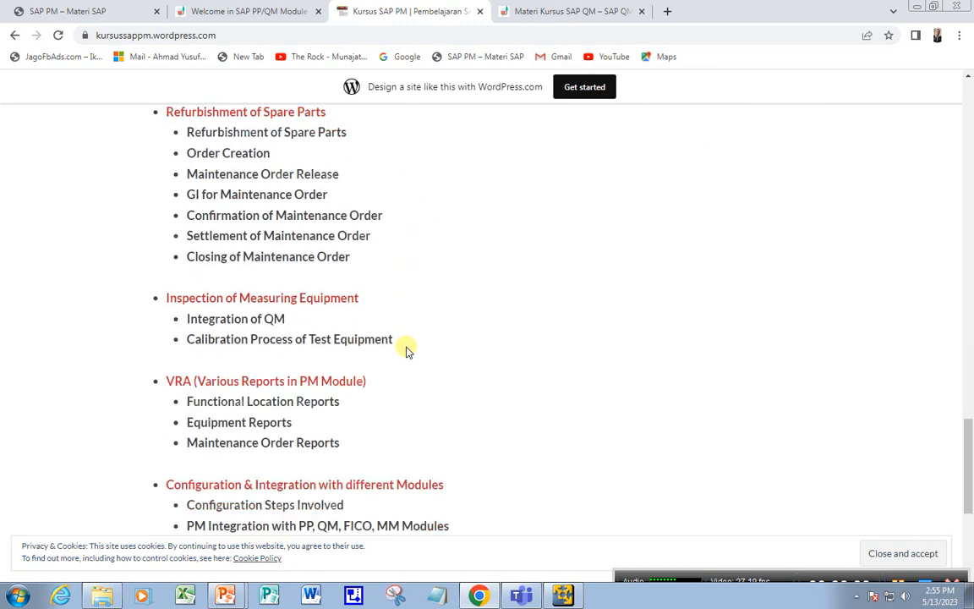
scroll(406, 351, down, 1)
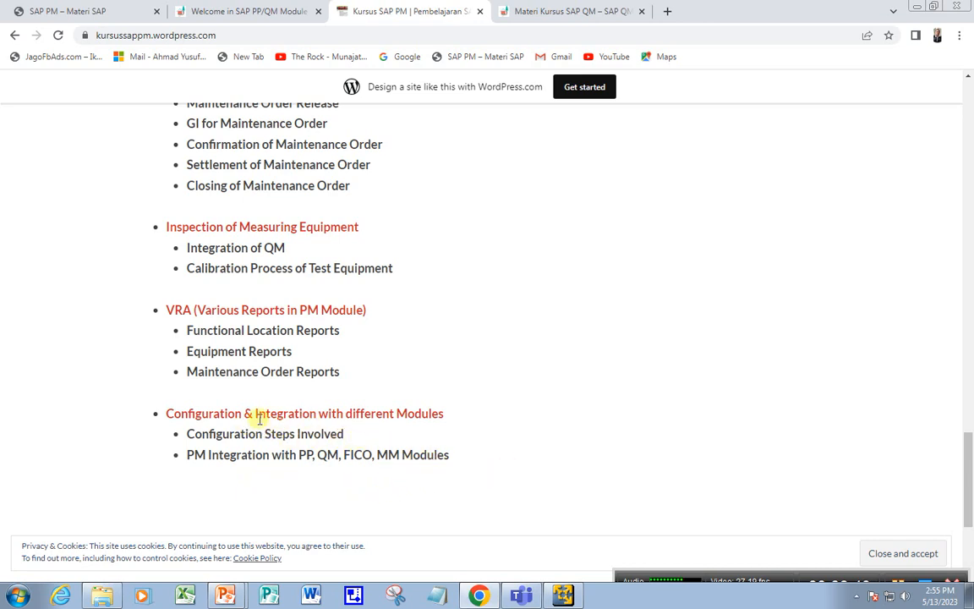
scroll(397, 410, up, 15)
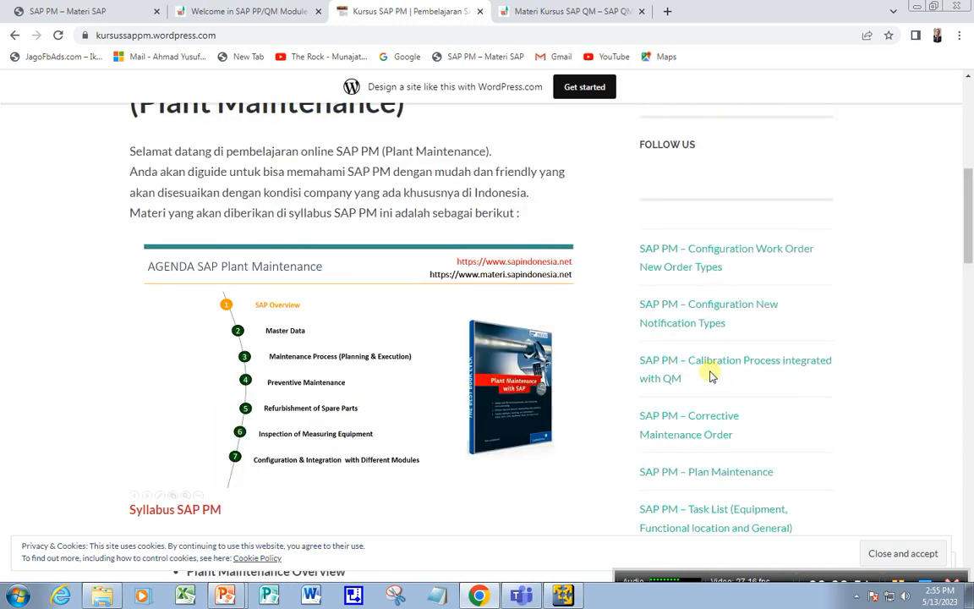
scroll(774, 426, down, 3)
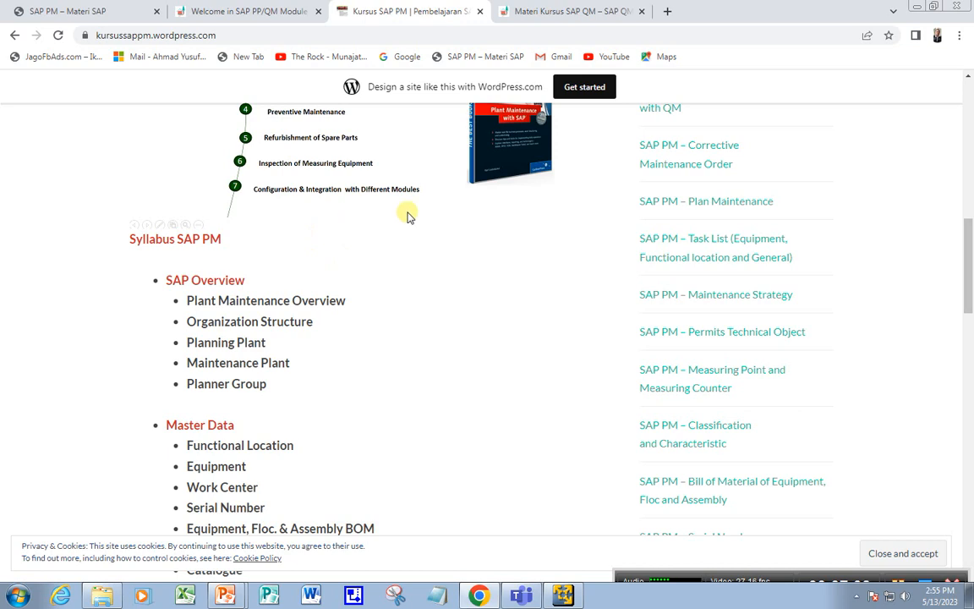
scroll(408, 221, up, 10)
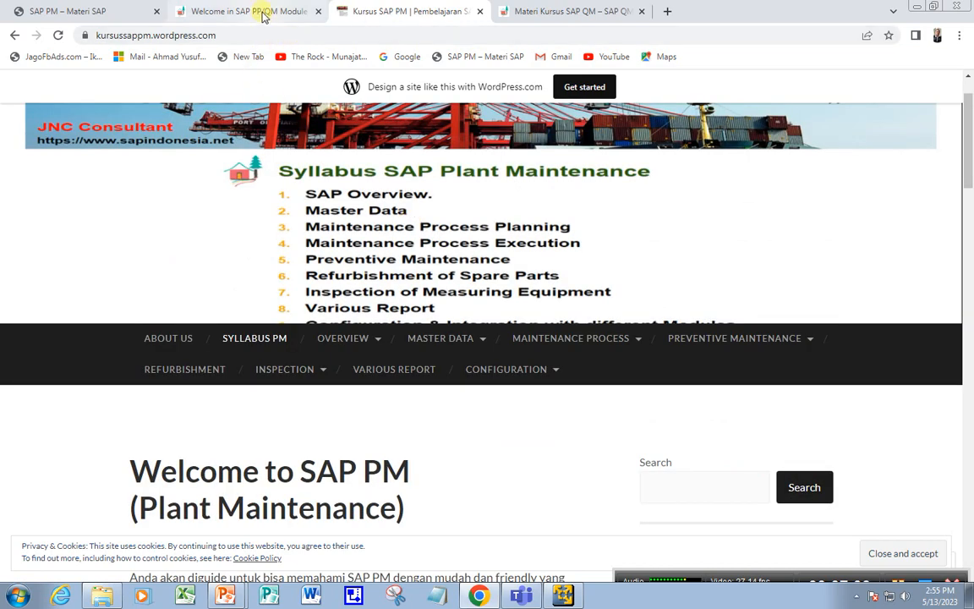
- Switch to the sapindonesia.net page and point out its site search and web address
click(245, 12)
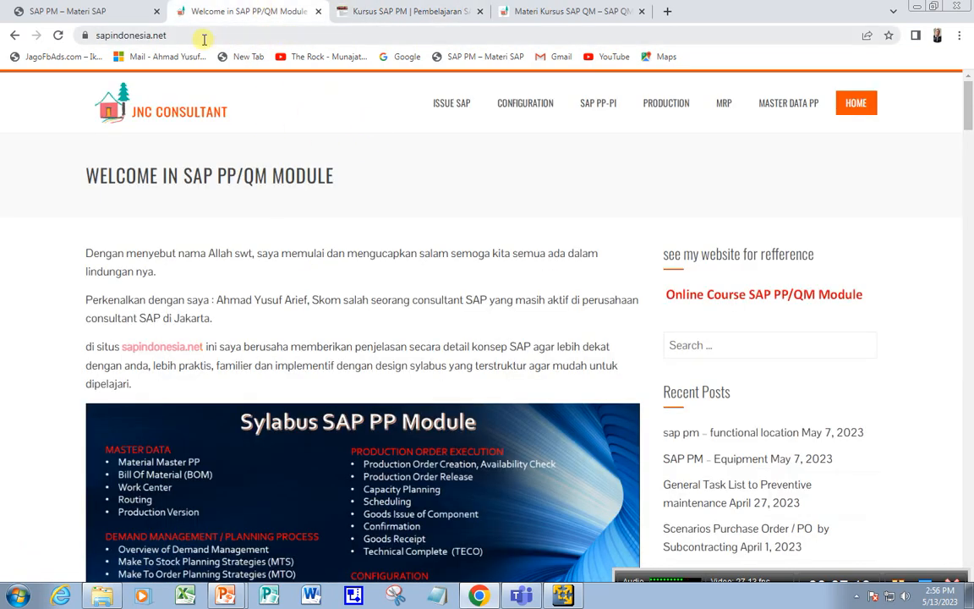
click(700, 343)
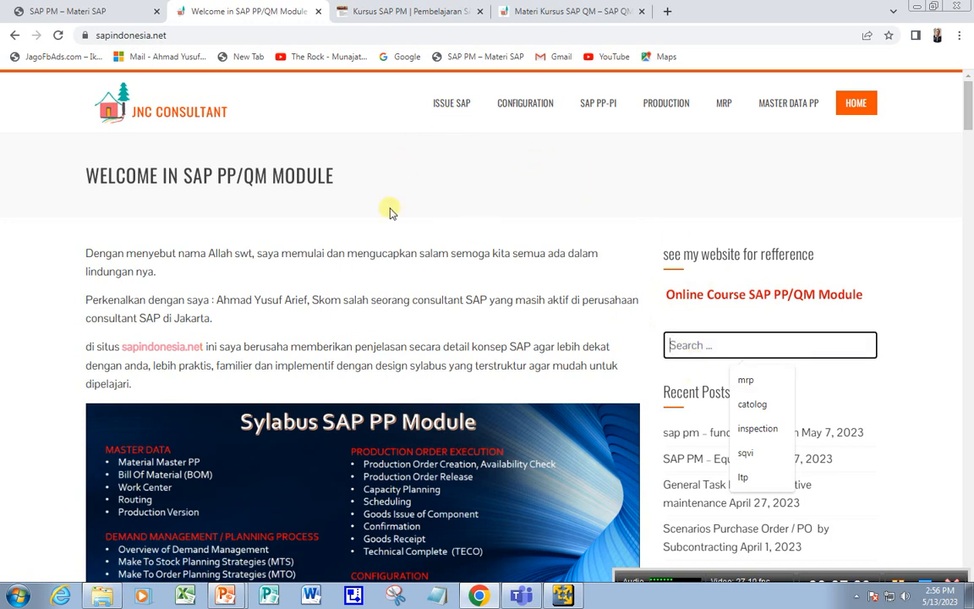
click(177, 34)
- Switch to the kursussapqm.wordpress.com page and look over its address, home page content and site navigation
click(562, 13)
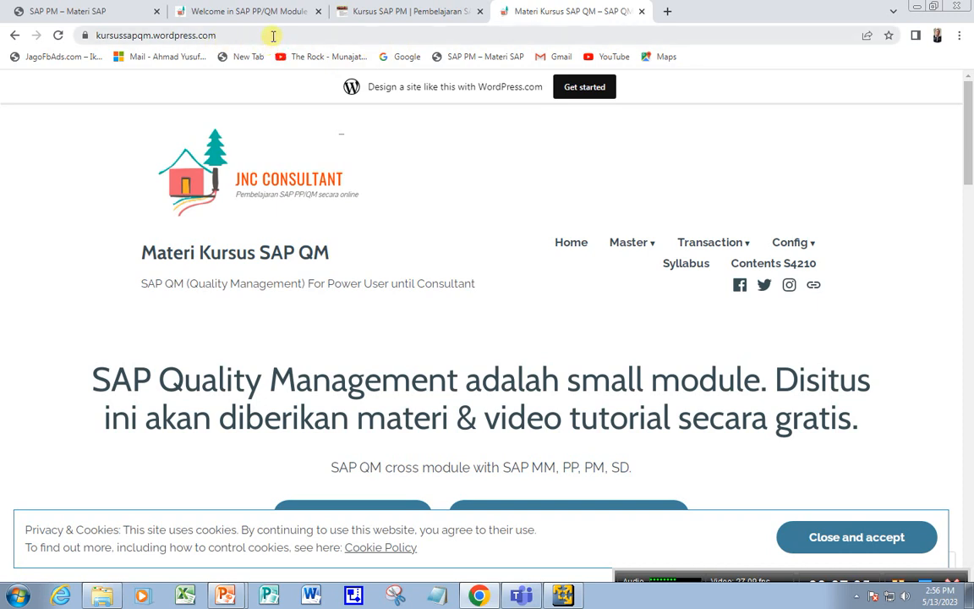
click(271, 35)
click(448, 185)
scroll(449, 185, down, 3)
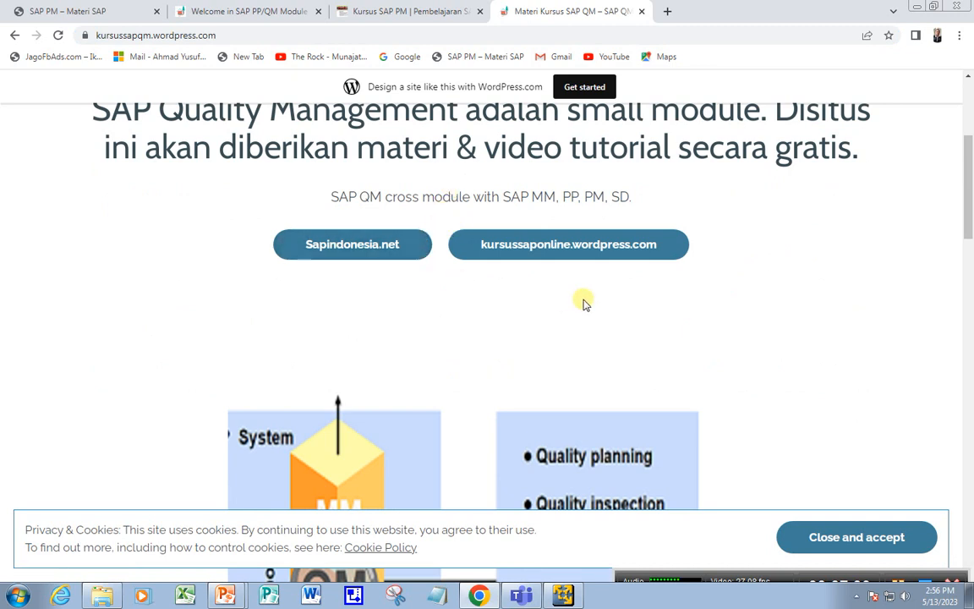
scroll(587, 300, up, 3)
mouse_move(783, 252)
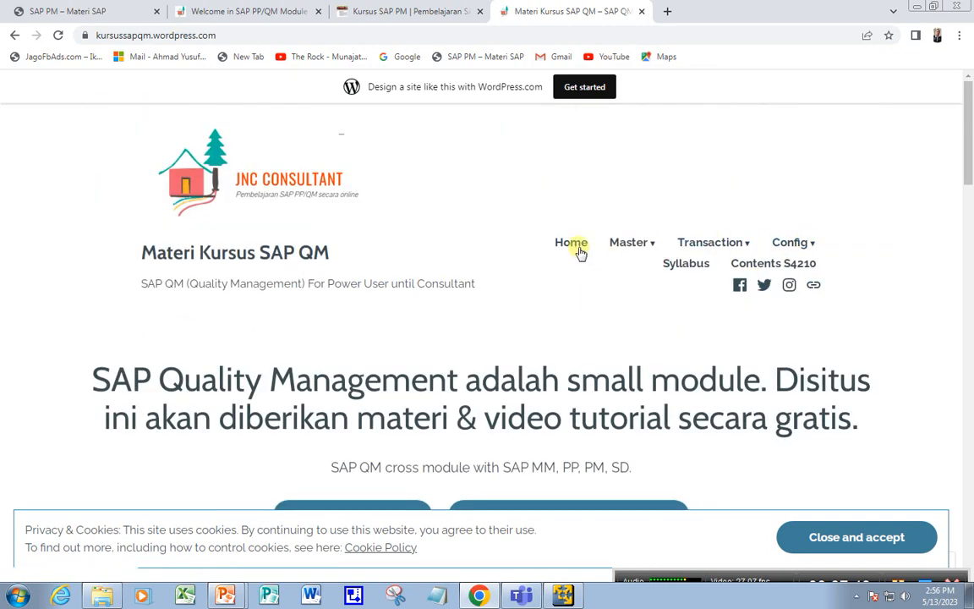
mouse_move(622, 247)
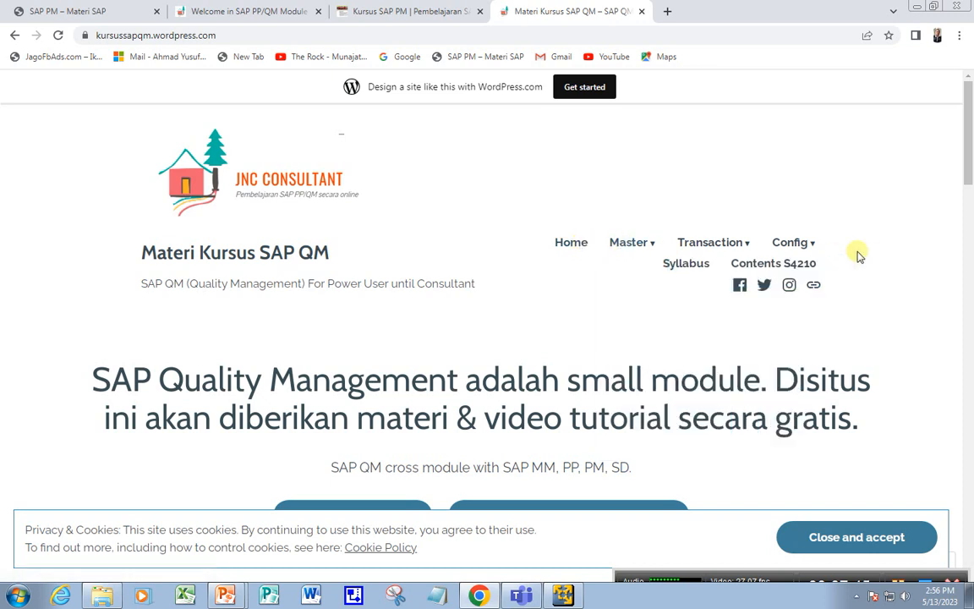
scroll(629, 335, down, 3)
scroll(629, 338, up, 3)
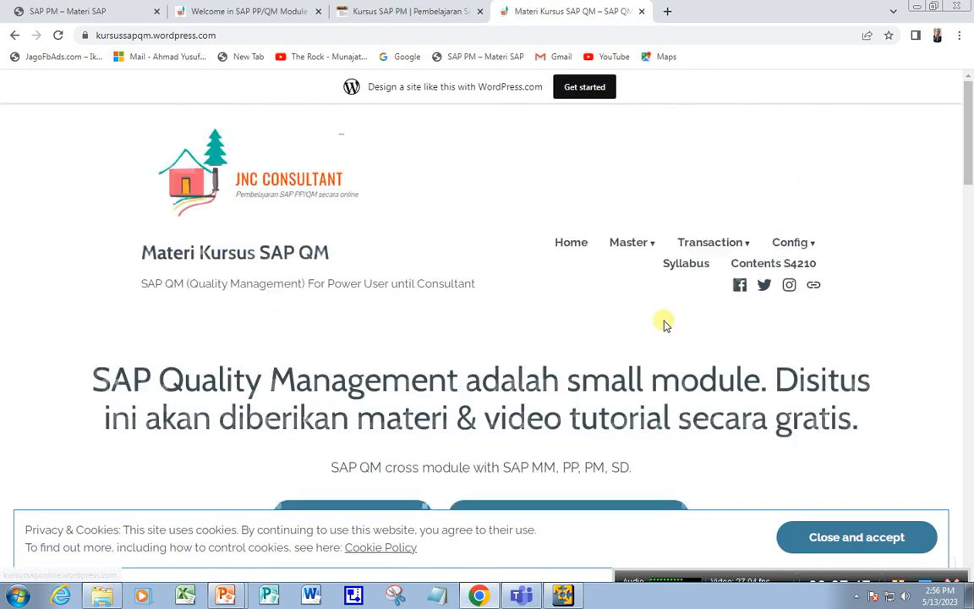
- Open the Syllabus page of the SAP QM course site and examine the Quality Management topic overview
click(702, 275)
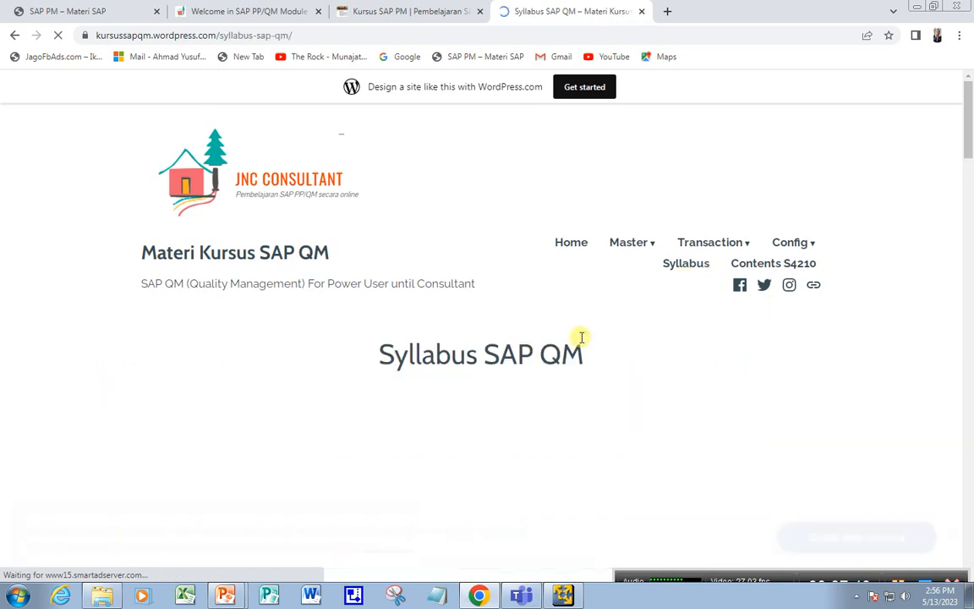
scroll(579, 340, down, 5)
scroll(531, 337, up, 3)
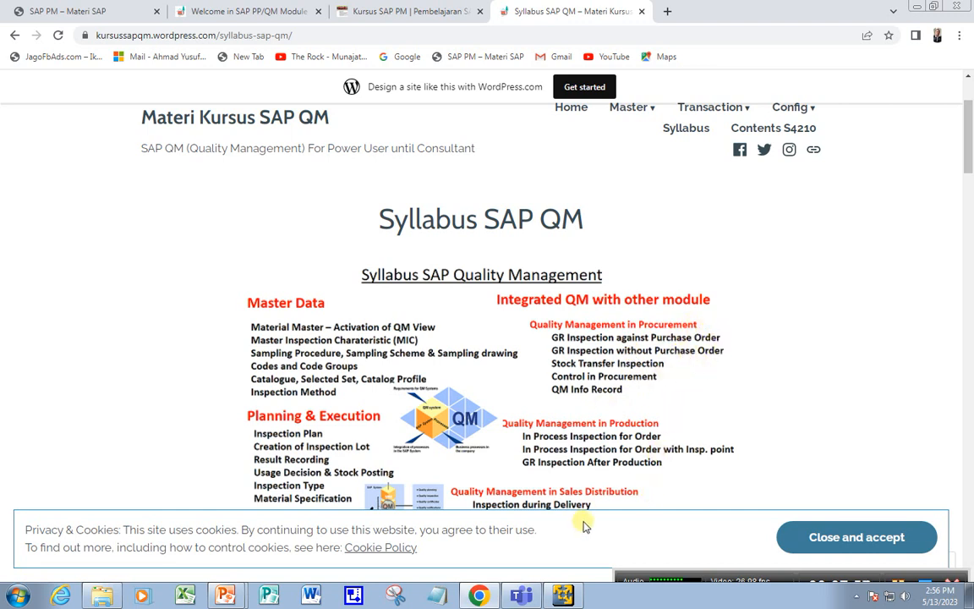
scroll(651, 422, down, 2)
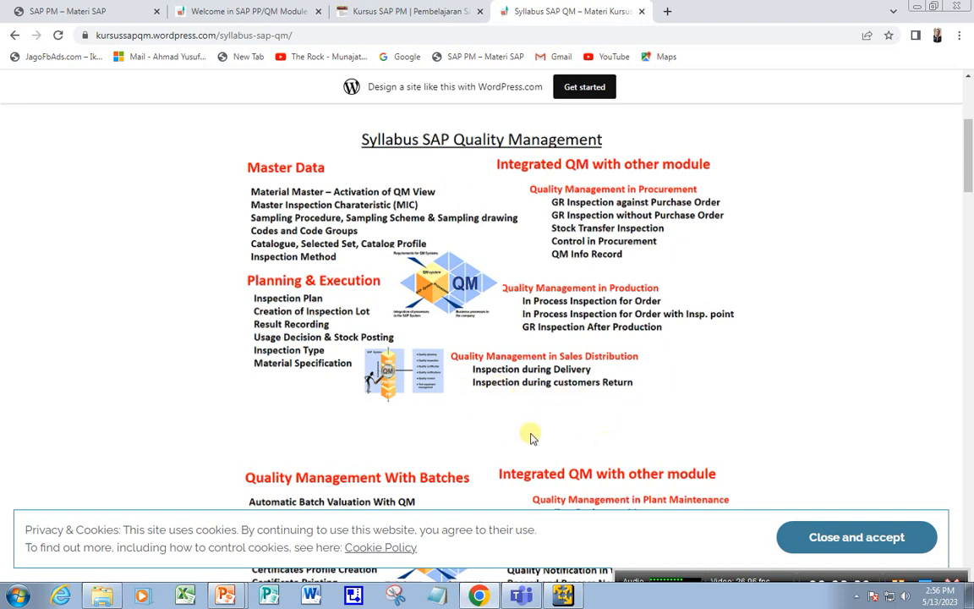
scroll(528, 433, down, 2)
scroll(531, 430, down, 2)
scroll(530, 410, up, 8)
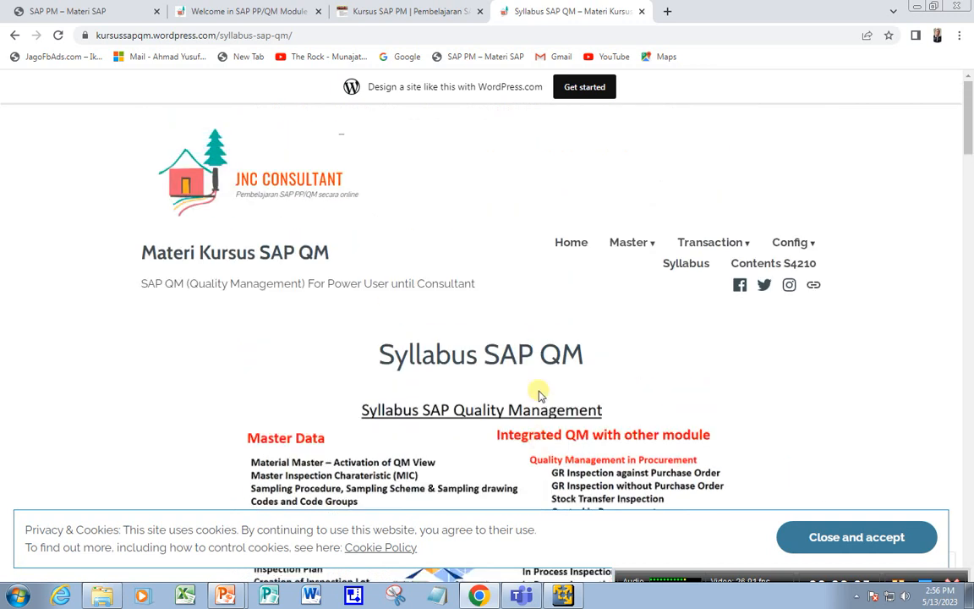
scroll(537, 397, down, 8)
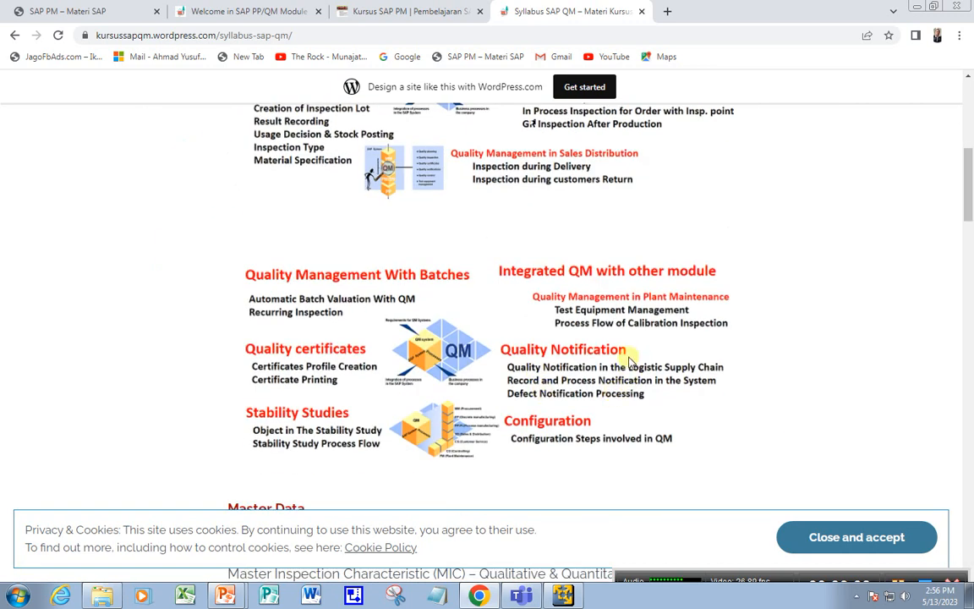
- Accept the cookie notice on the SAP QM syllabus page and return to the start of the page
click(832, 537)
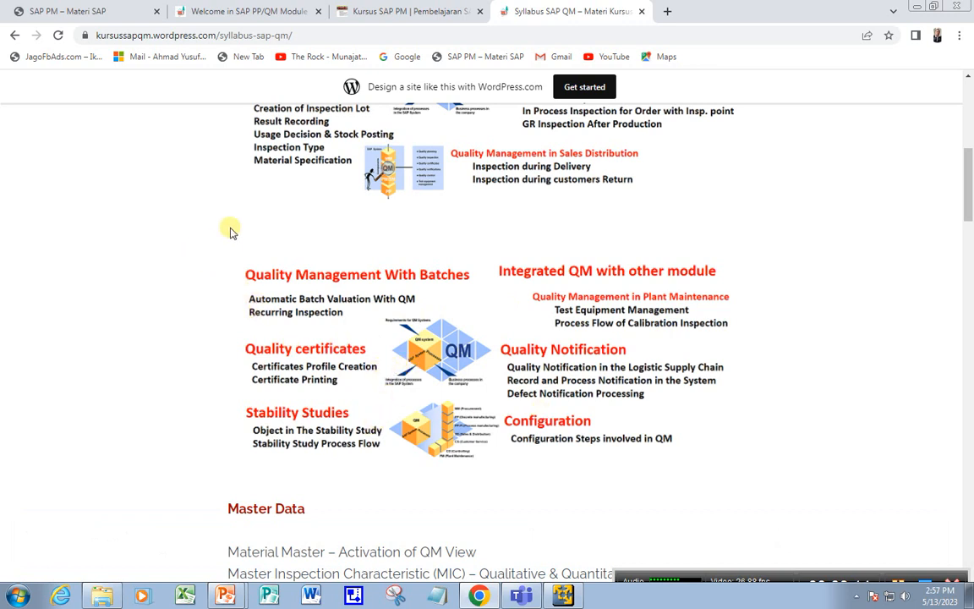
scroll(254, 248, up, 1)
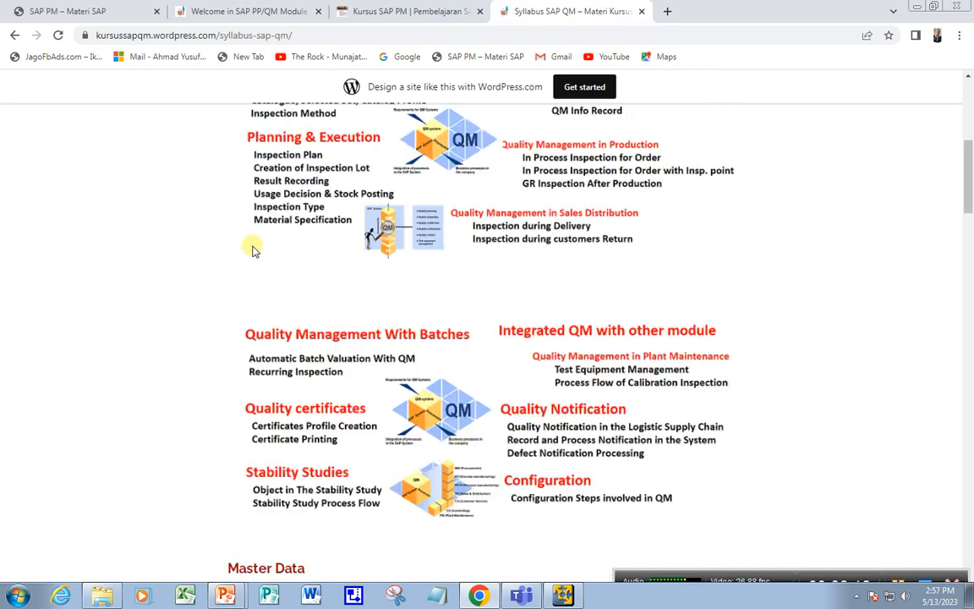
scroll(254, 279, up, 3)
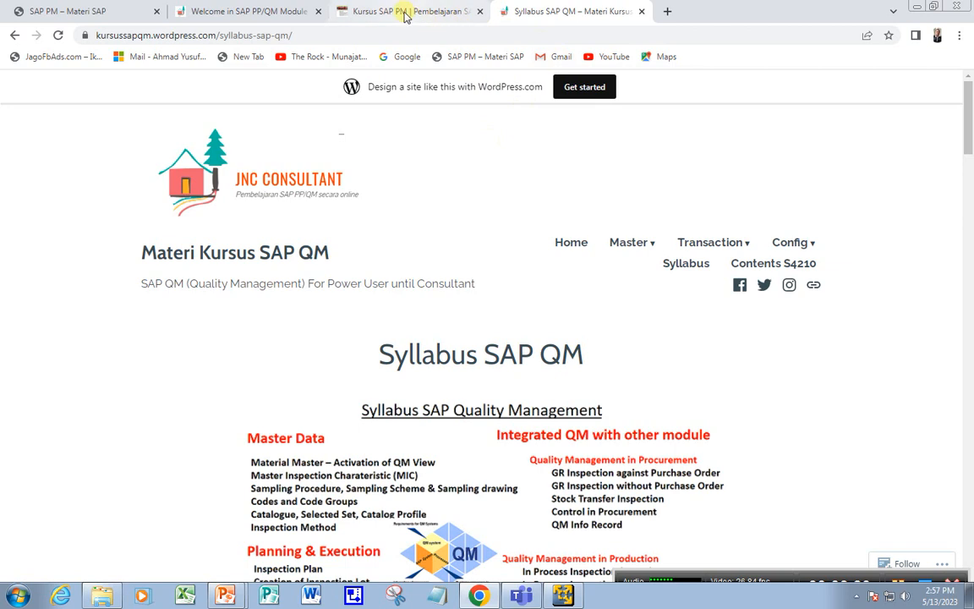
- Go back to the sapindonesia.net page and open the recent post "sap pm – functional location"
click(372, 12)
click(279, 11)
click(372, 12)
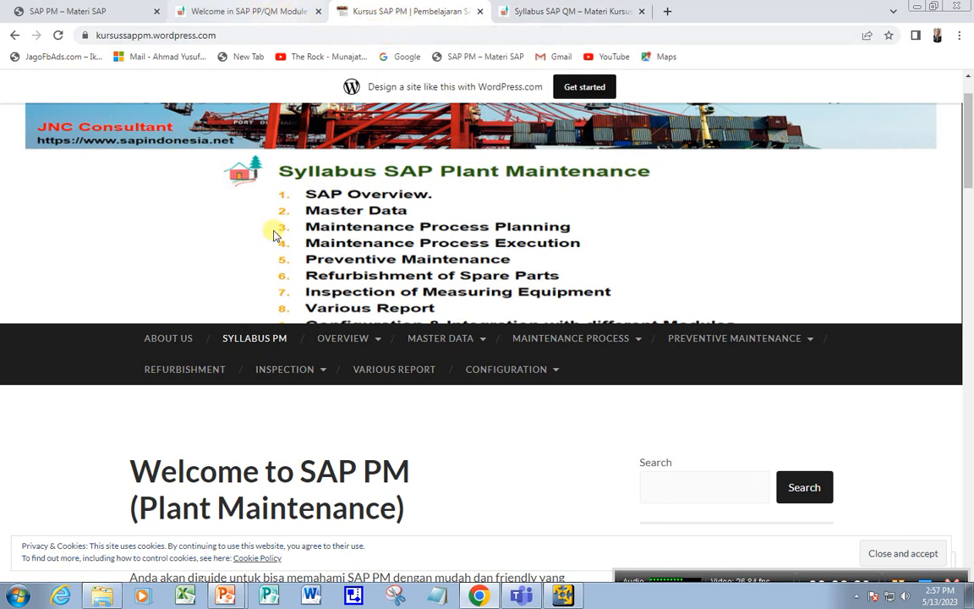
click(244, 11)
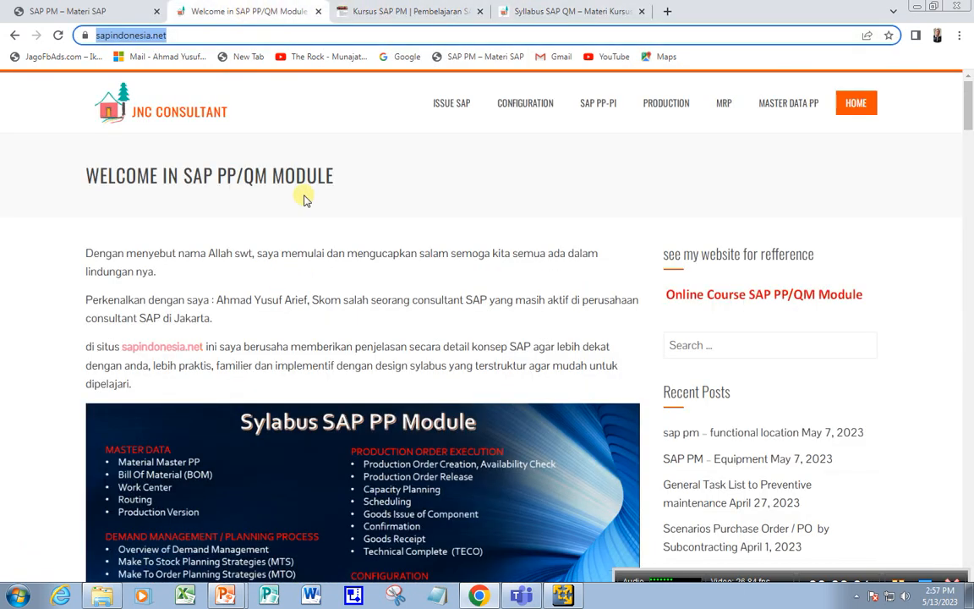
scroll(592, 347, down, 2)
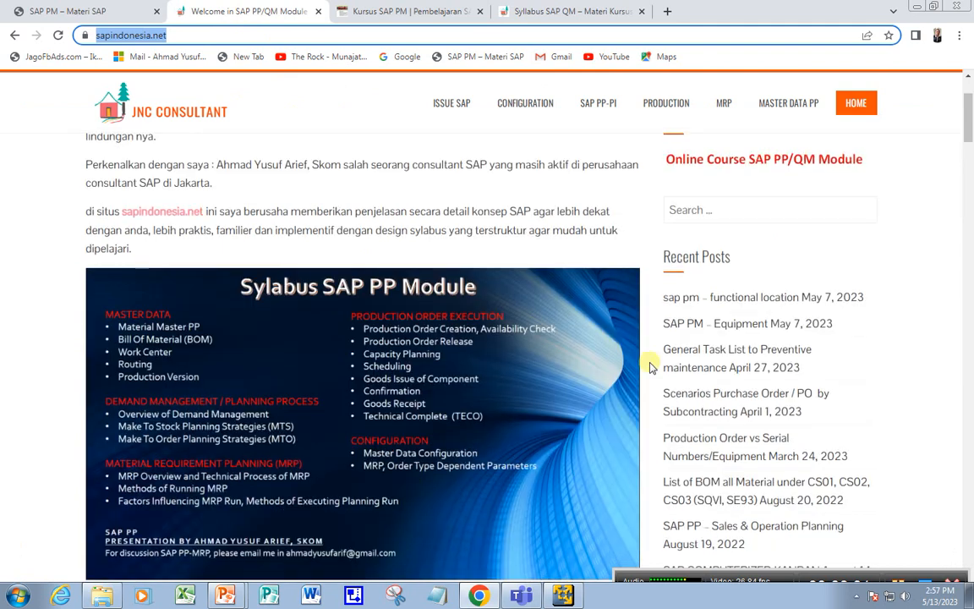
click(728, 302)
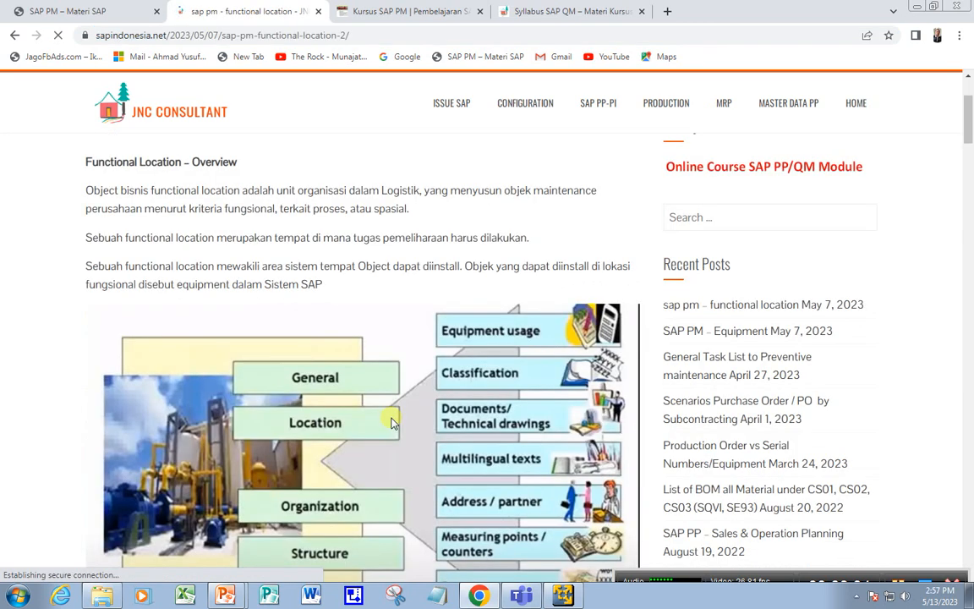
- Look through the functional location post down to its embedded video and the accompanying list of recent posts
scroll(391, 423, down, 10)
scroll(292, 408, down, 2)
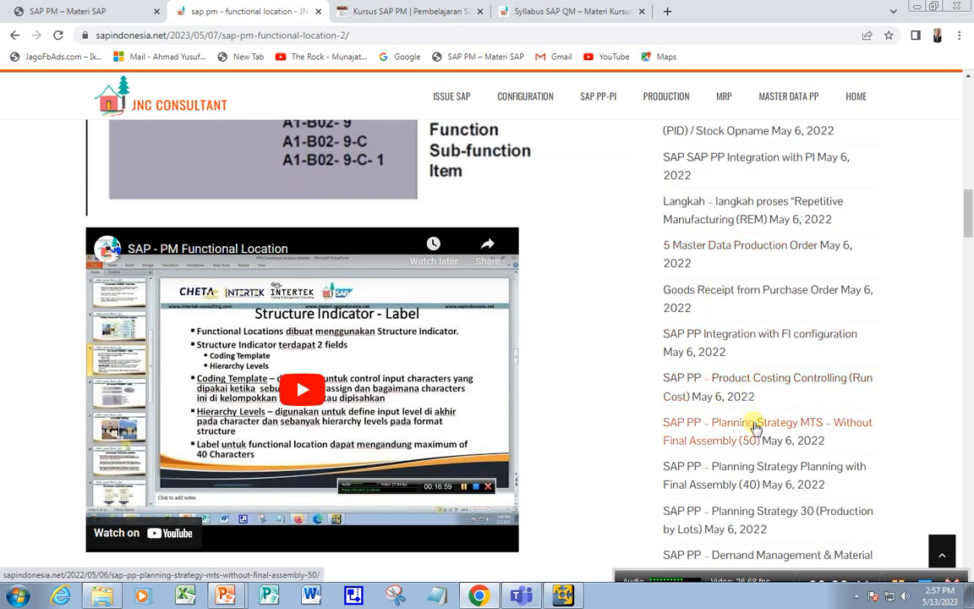
scroll(752, 415, down, 1)
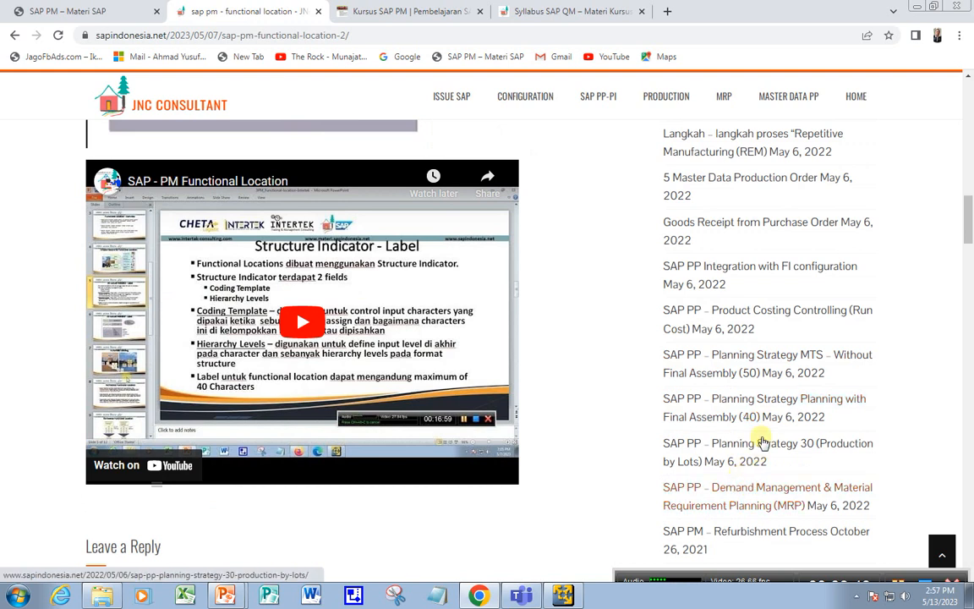
- Open the recent post "SAP PP – Planning Strategy MTS – Without Final Assembly (50)" and look over its title and embedded video
click(762, 357)
scroll(408, 482, down, 2)
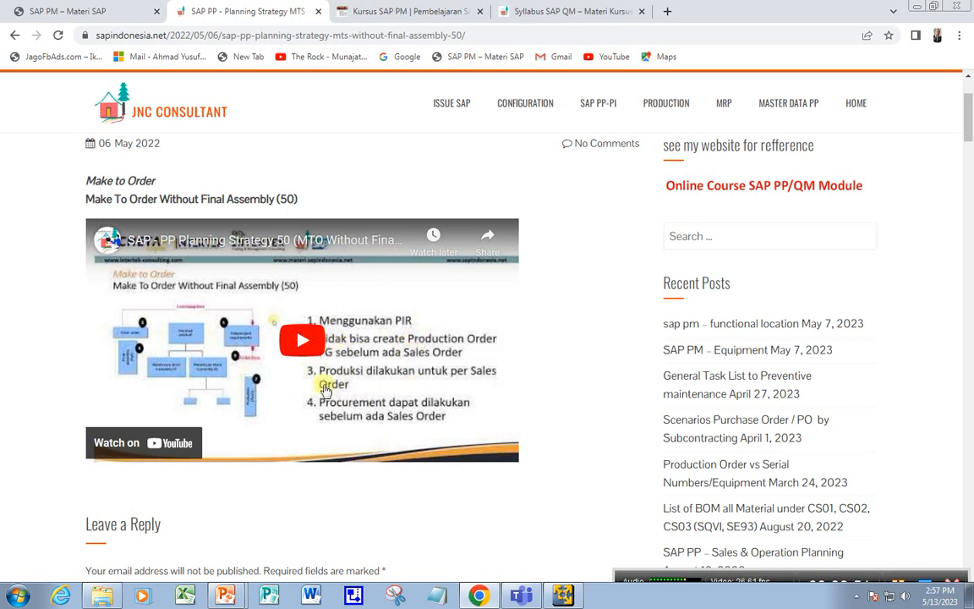
scroll(330, 376, up, 2)
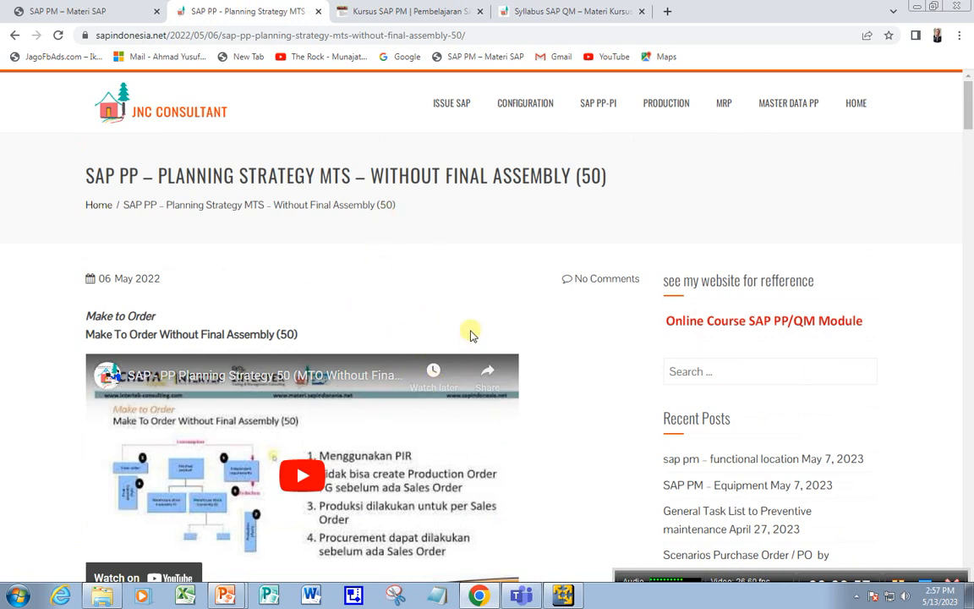
- Go back to the SAP PM page of the Materi SAP site and examine its agenda and full list of numbered lessons
click(94, 13)
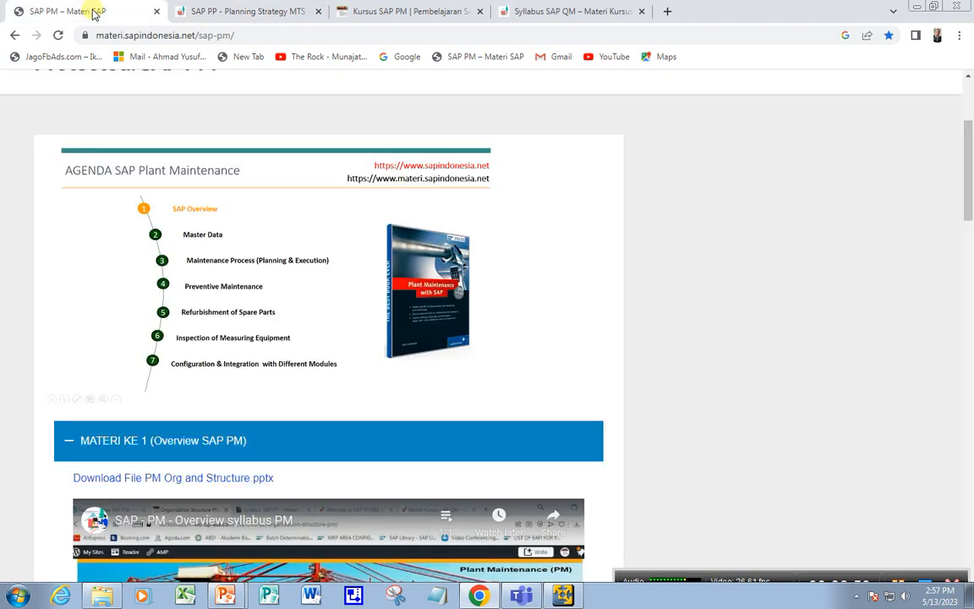
scroll(543, 298, down, 2)
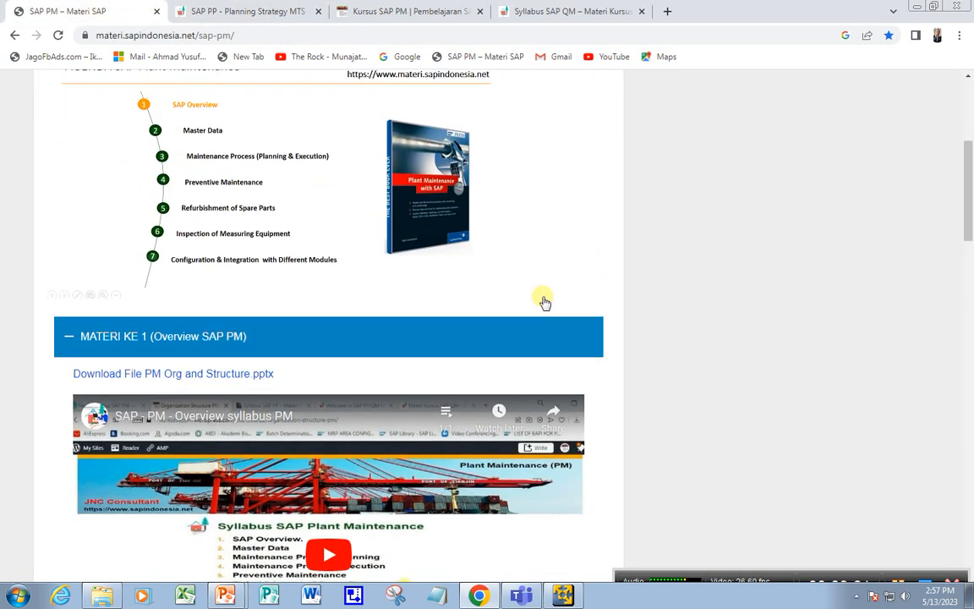
scroll(543, 300, up, 5)
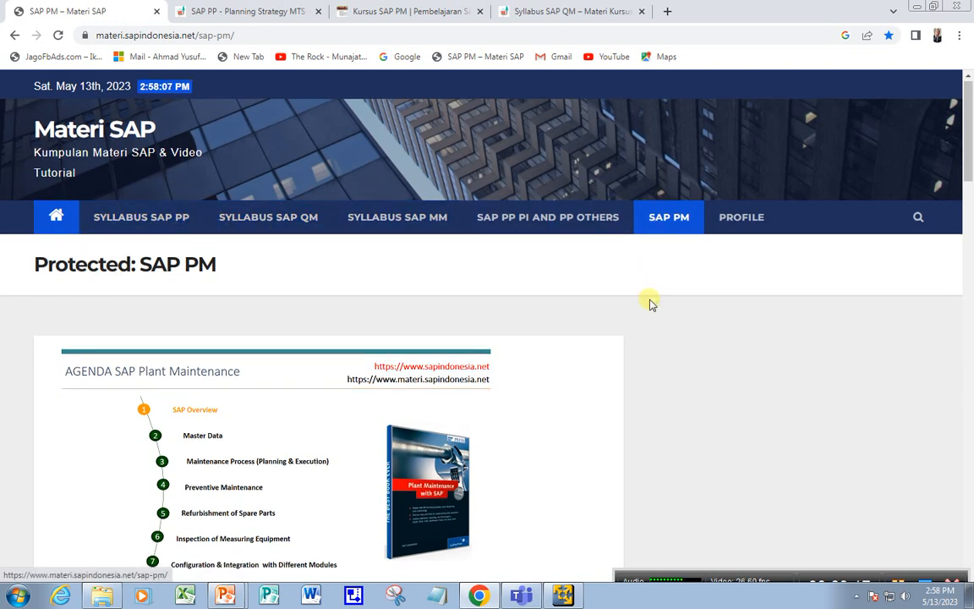
scroll(625, 315, down, 5)
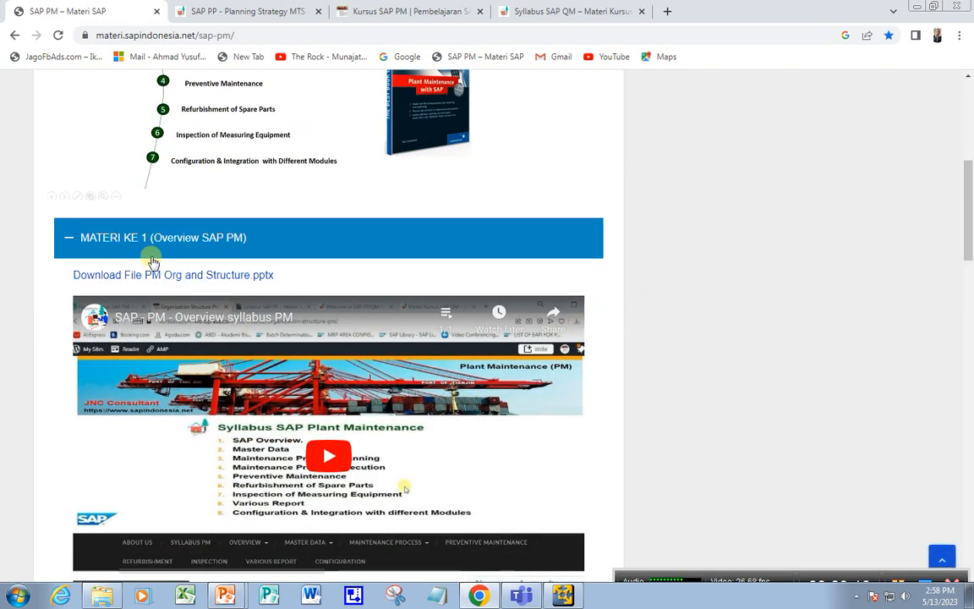
scroll(241, 341, down, 1)
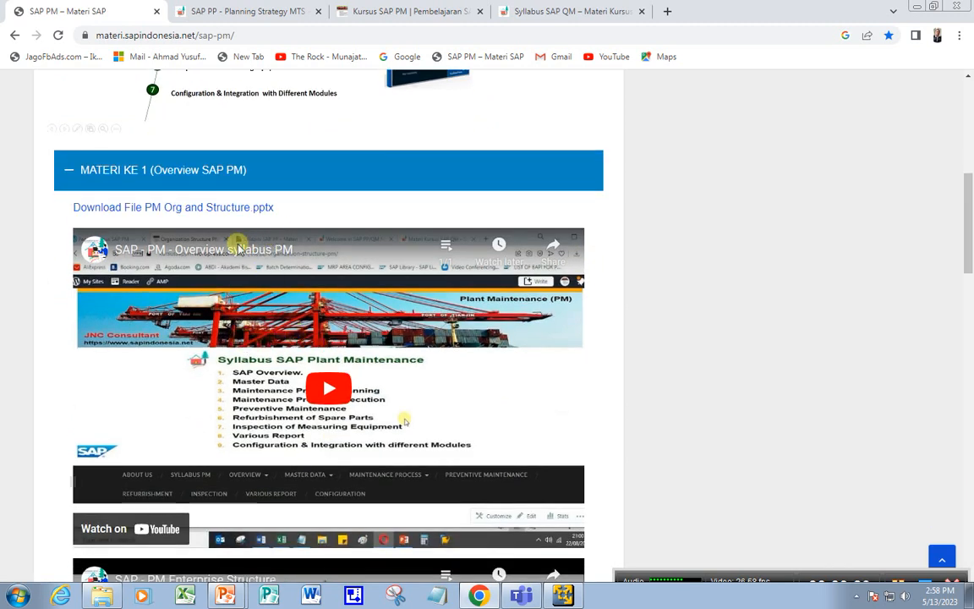
scroll(279, 346, down, 3)
scroll(279, 347, down, 10)
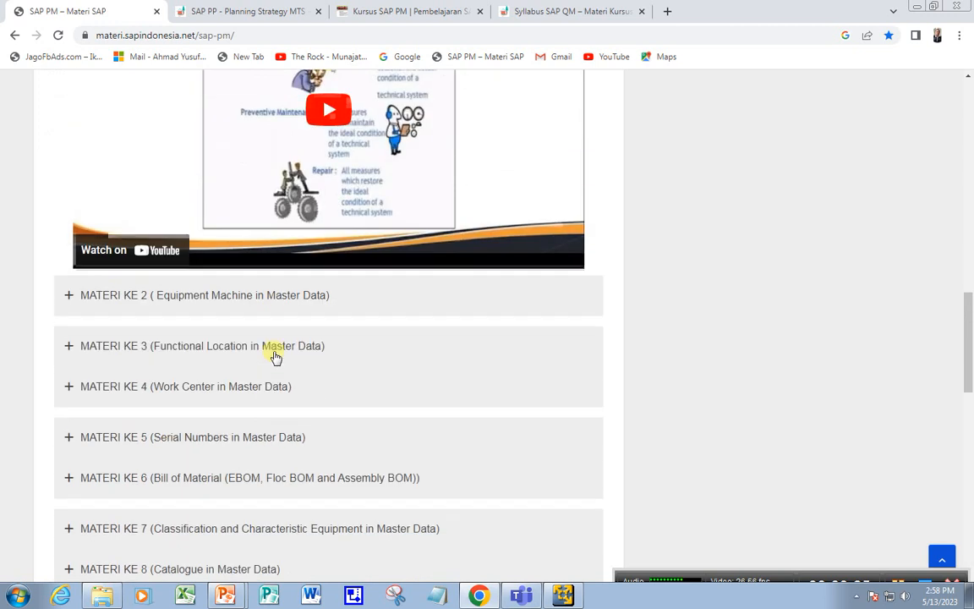
scroll(273, 361, down, 10)
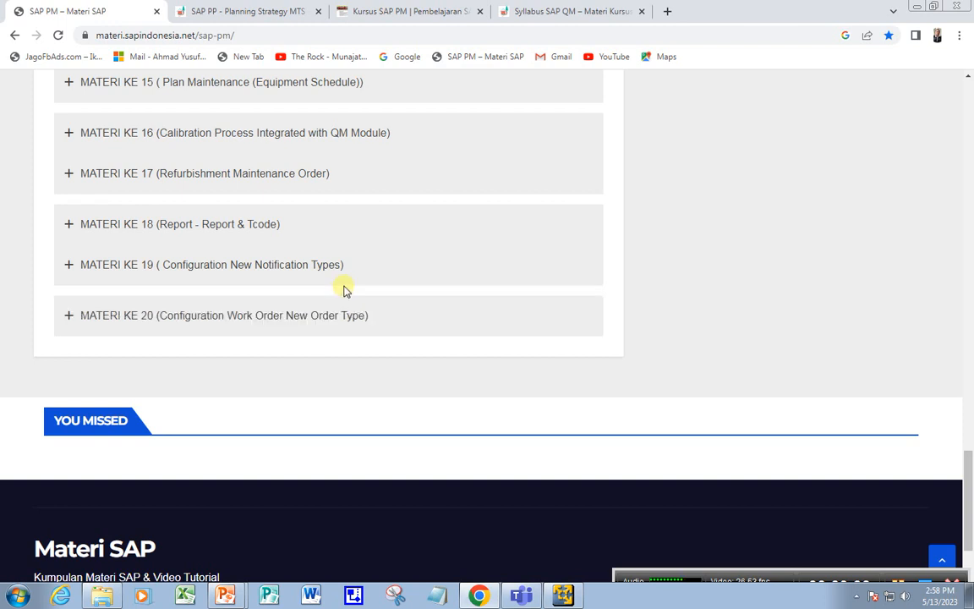
scroll(666, 335, up, 6)
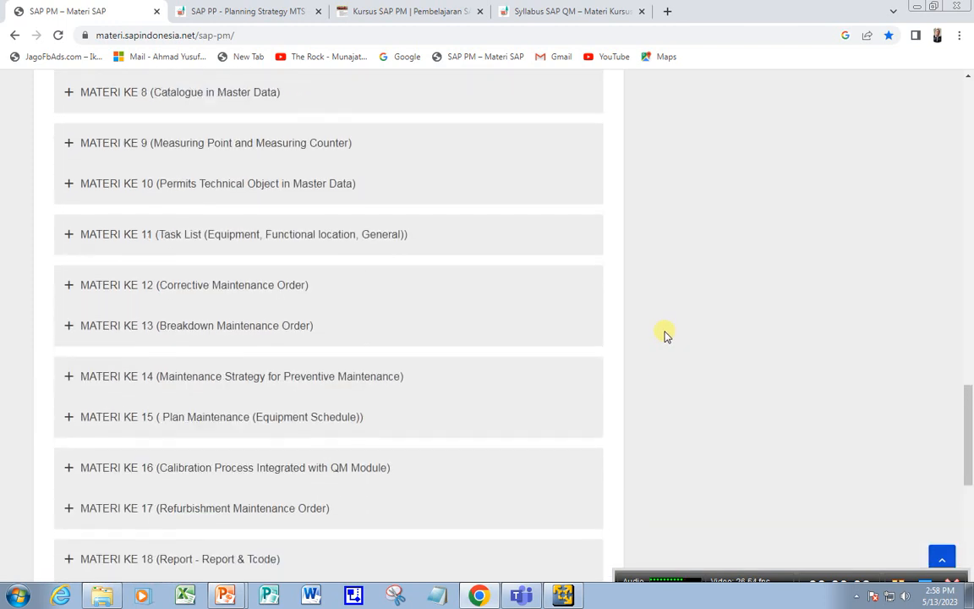
scroll(665, 335, up, 15)
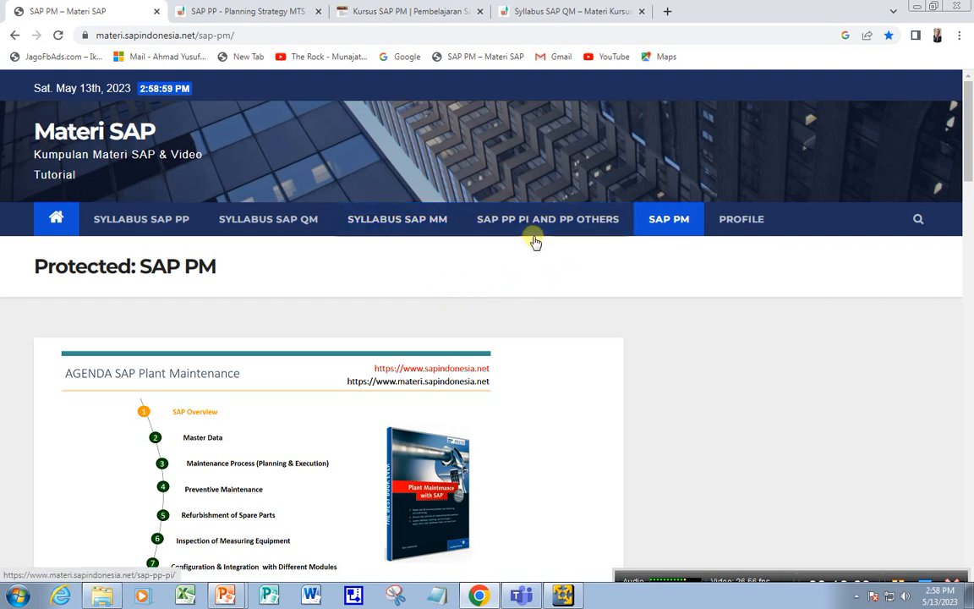
- Review the Plant Maintenance agenda, the MATERI KE 1 download and videos, and the lesson titles down to MATERI KE 20
scroll(375, 444, down, 1)
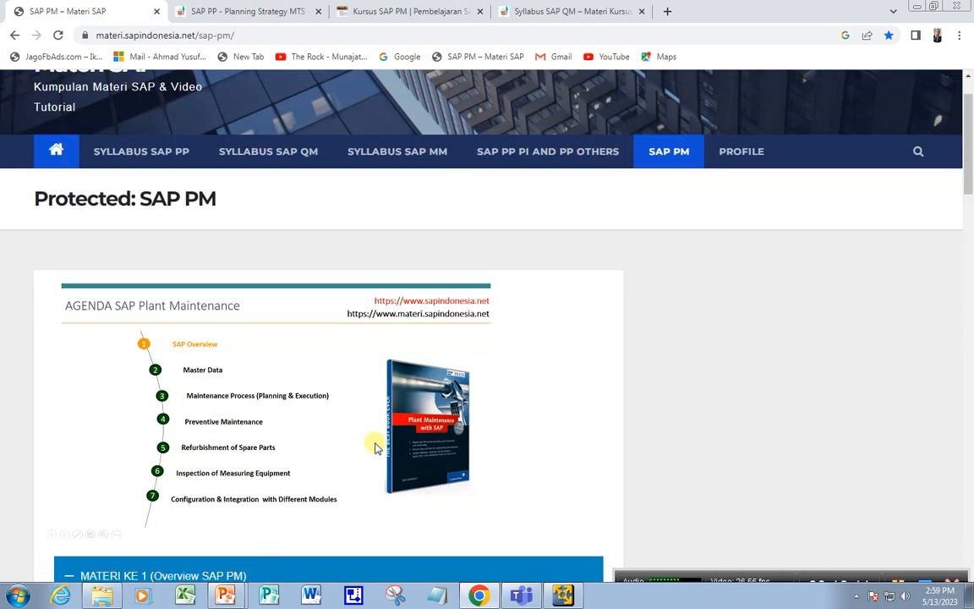
scroll(391, 425, up, 1)
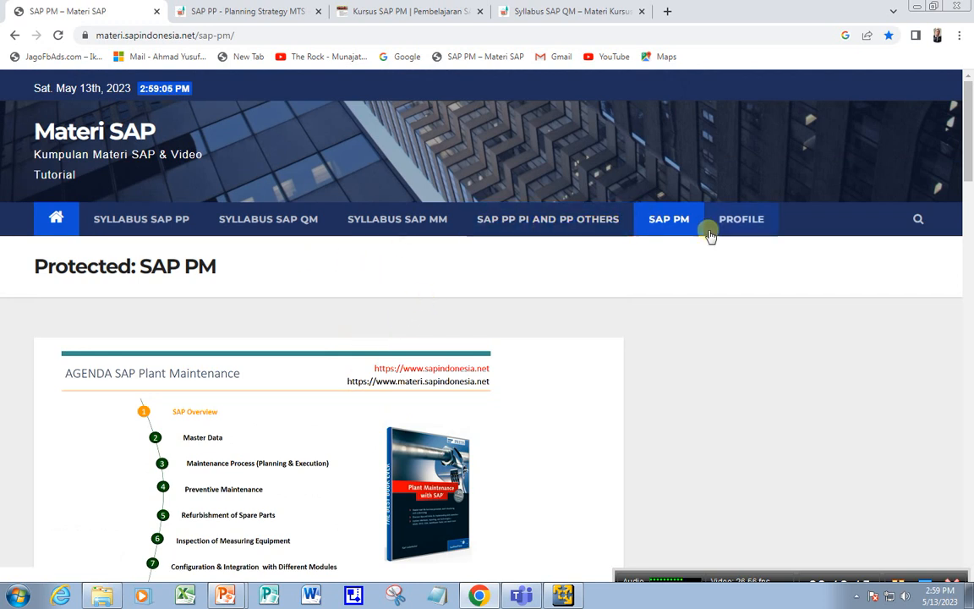
scroll(545, 337, down, 3)
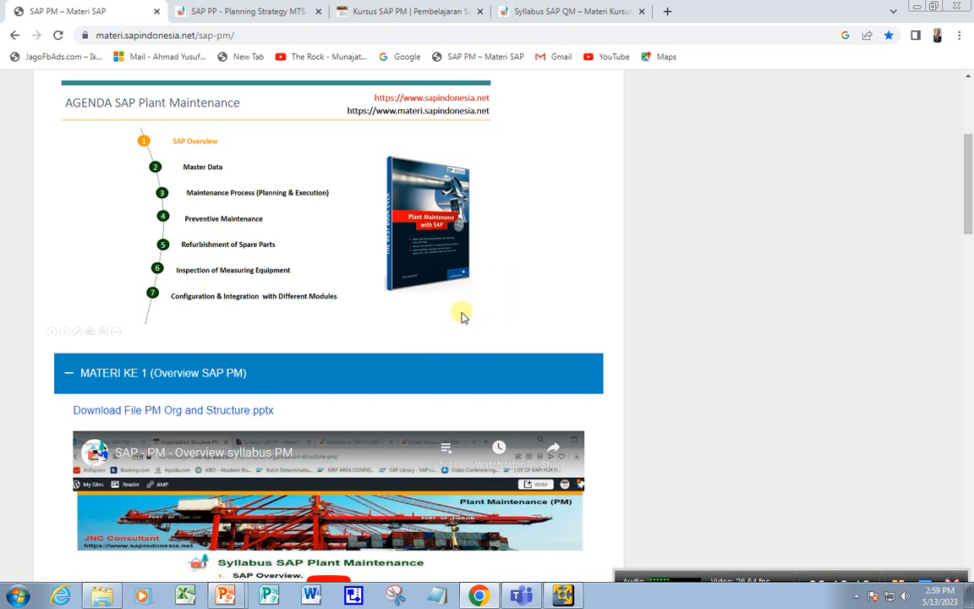
scroll(504, 301, up, 1)
scroll(502, 305, down, 2)
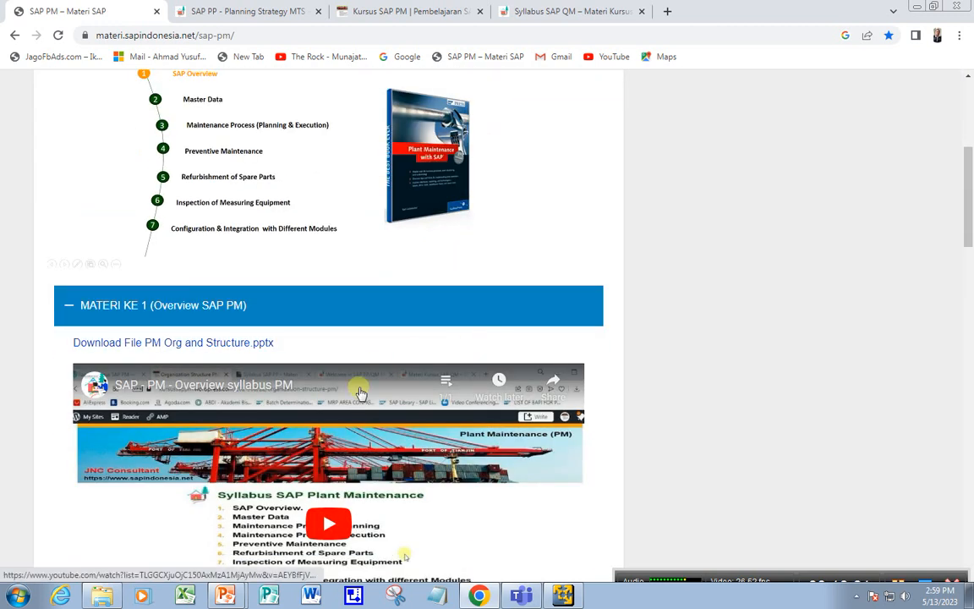
scroll(477, 446, down, 1)
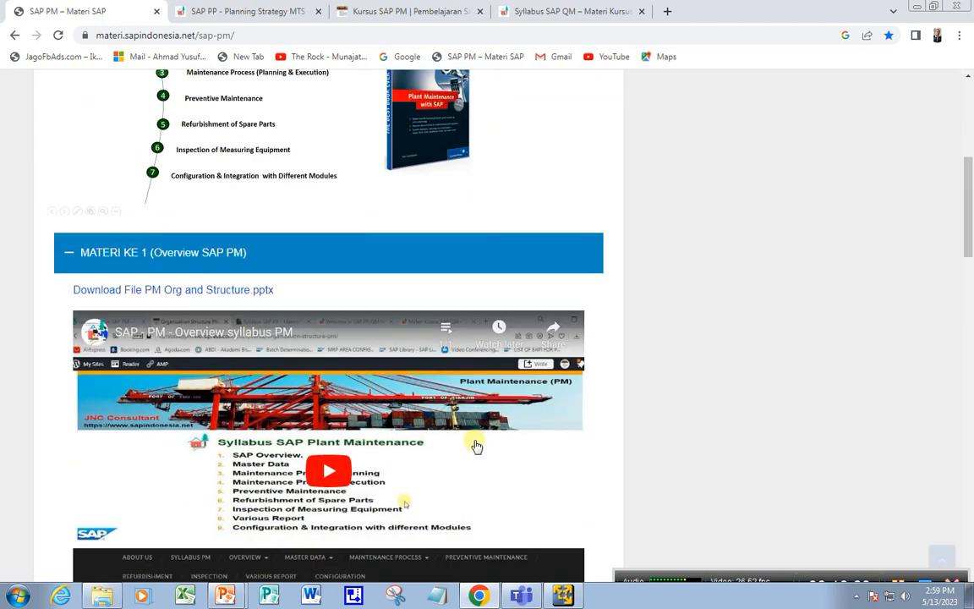
scroll(477, 447, down, 1)
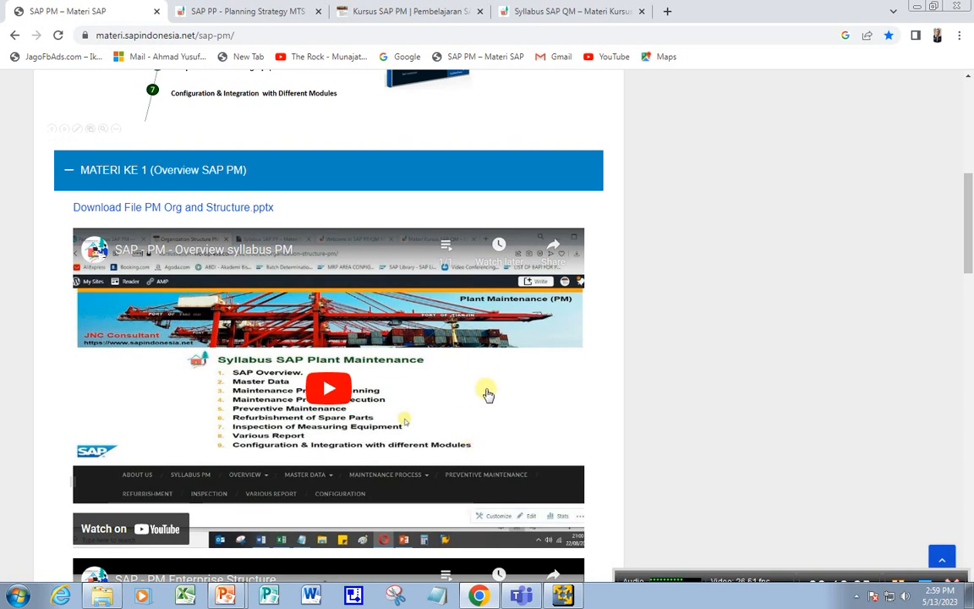
scroll(487, 393, down, 5)
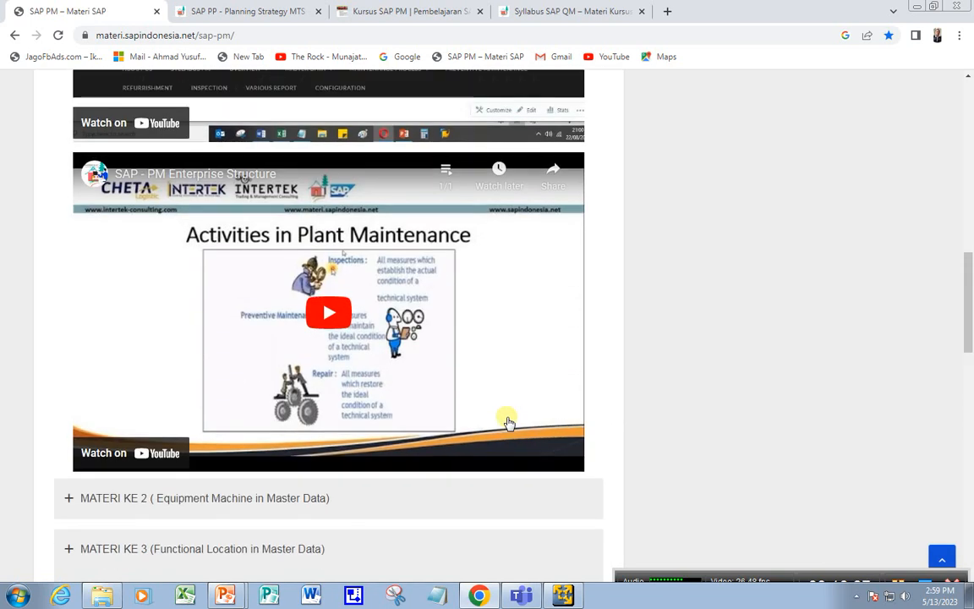
scroll(508, 422, down, 7)
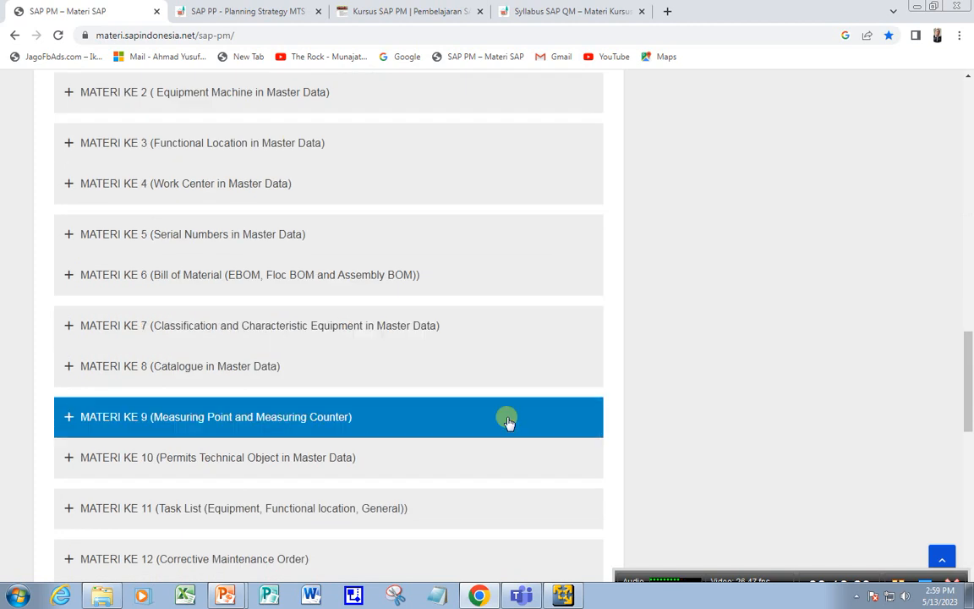
scroll(508, 422, down, 3)
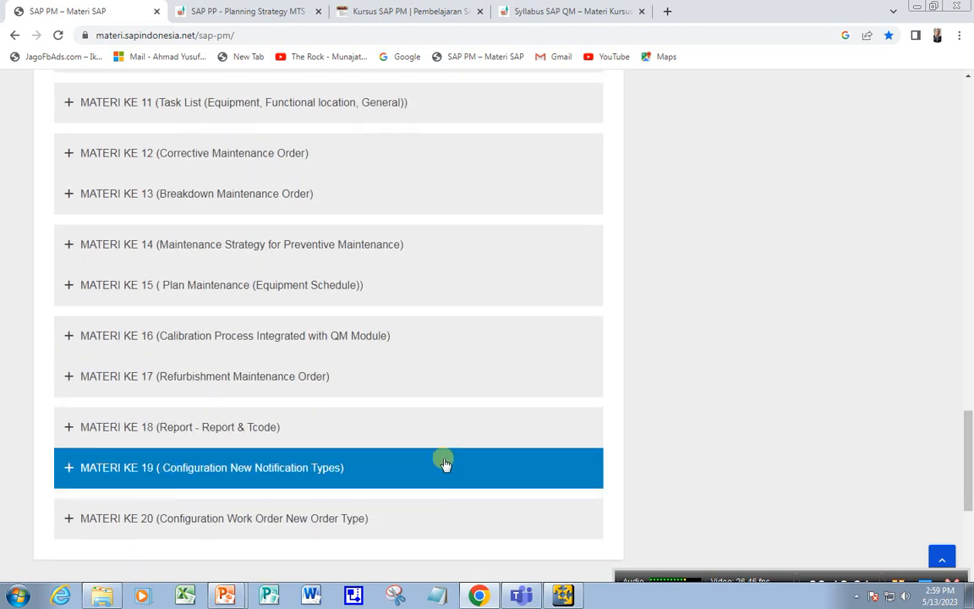
- Expand MATERI KE 19 (Configuration New Notification Types) and view its downloadable PDF link and video
click(371, 475)
scroll(371, 476, down, 2)
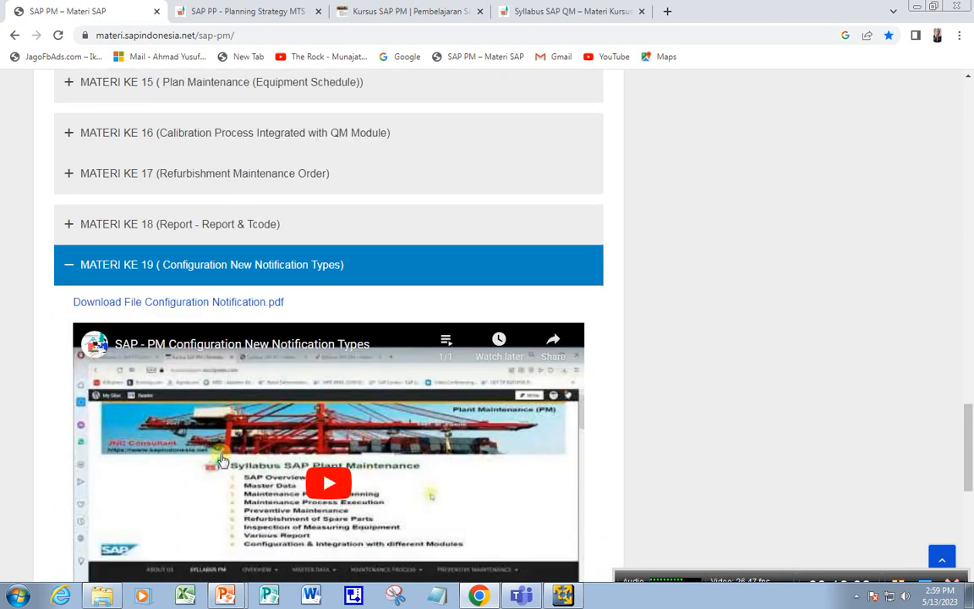
scroll(369, 490, down, 3)
scroll(311, 486, up, 3)
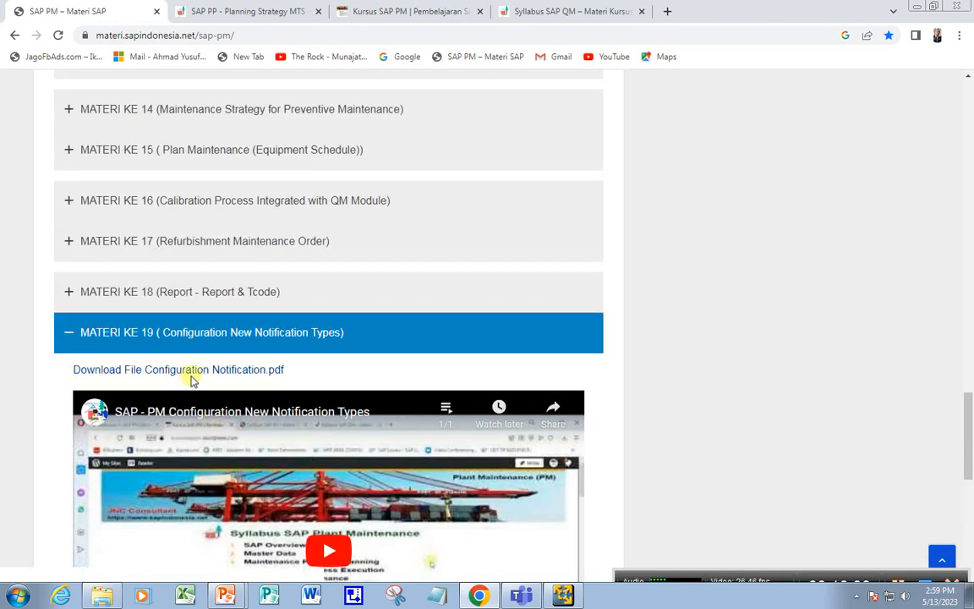
scroll(261, 446, down, 3)
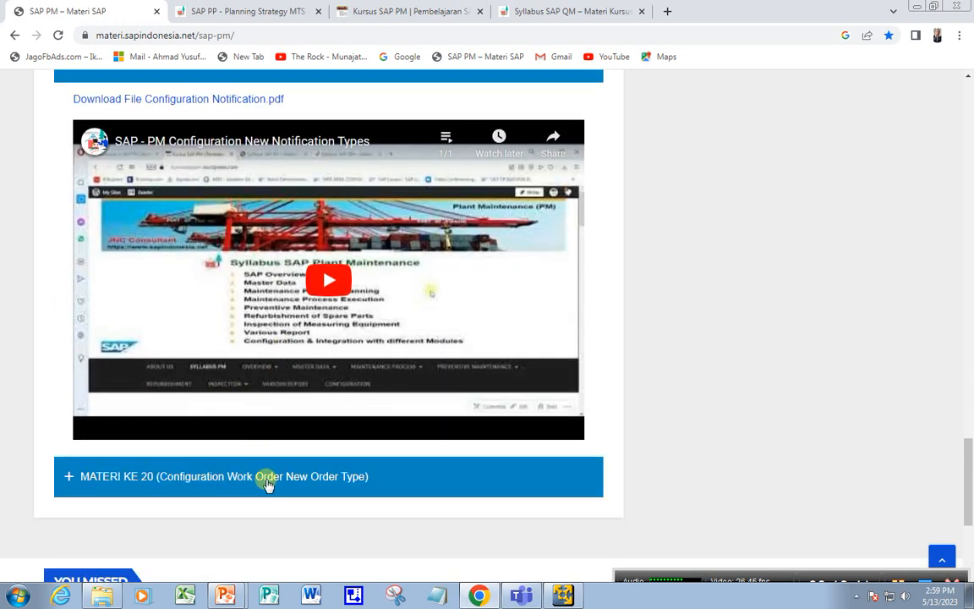
- Expand MATERI KE 20 (Configuration Work Order New Order Type), view its PDF link and video, and return to the start of the page
click(268, 484)
scroll(347, 478, down, 3)
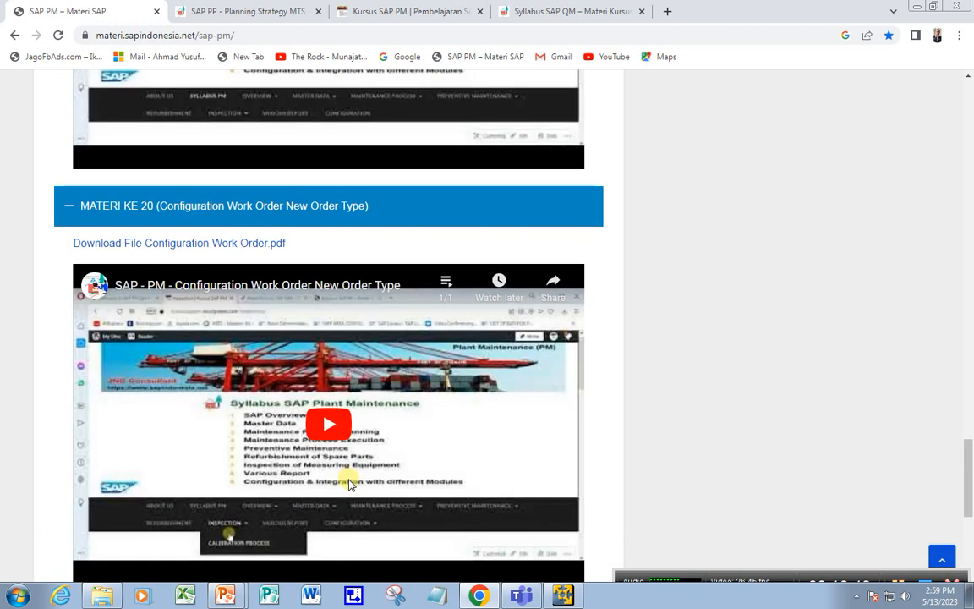
scroll(406, 376, up, 18)
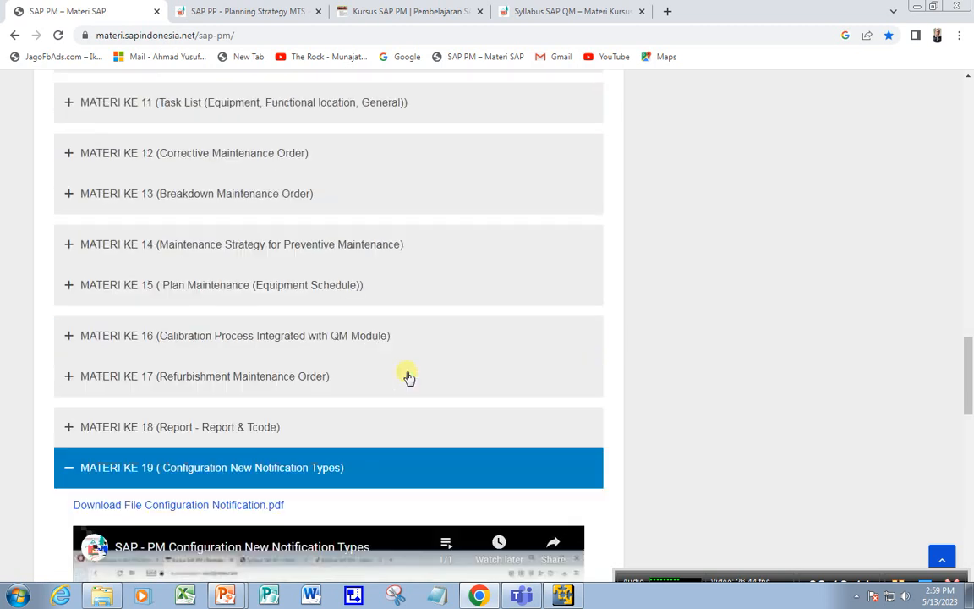
scroll(406, 376, up, 15)
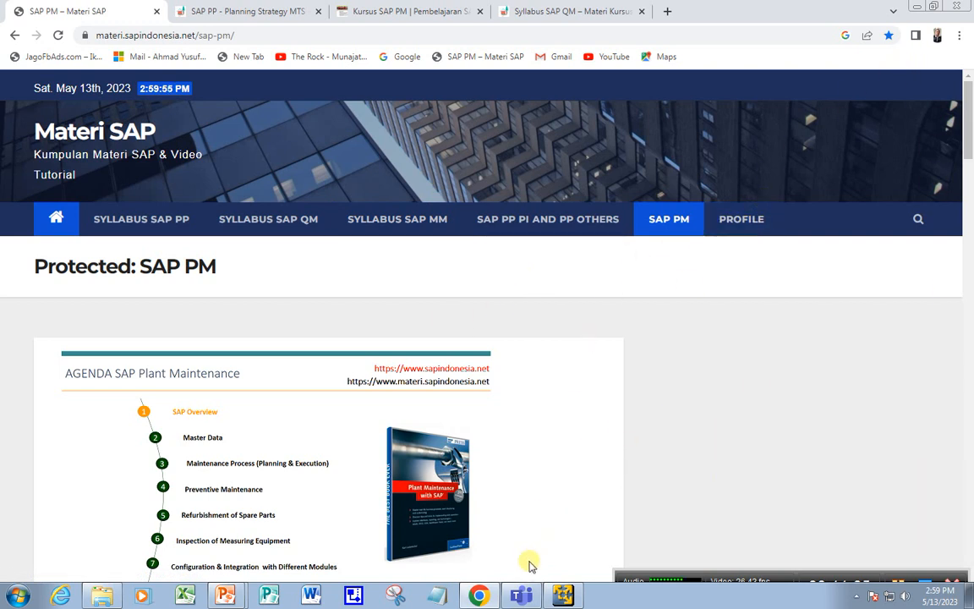
- Minimize the browser and go back in the running slide show to the Work Center Contents slide
click(916, 9)
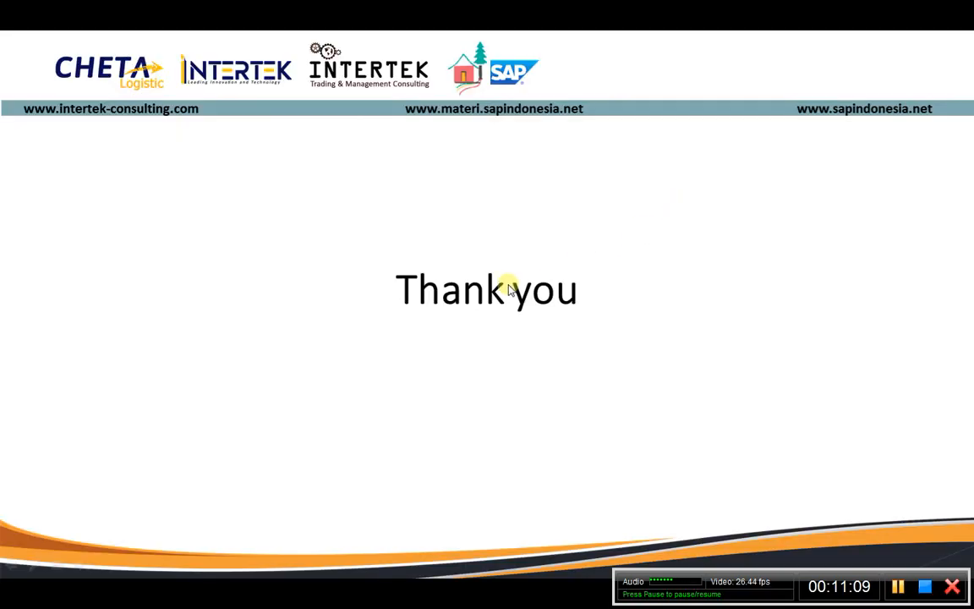
scroll(454, 284, up, 2)
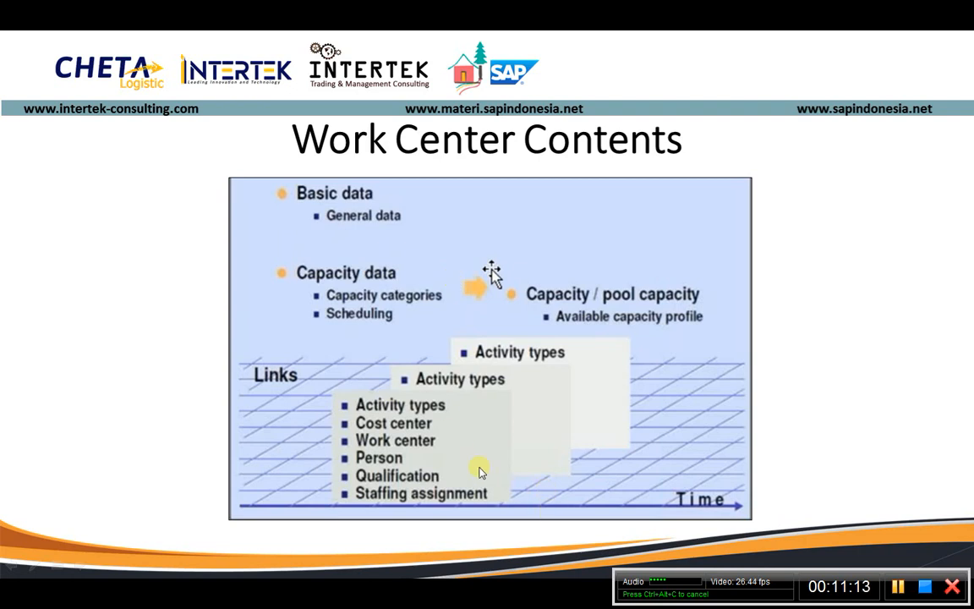
- Switch to the IDESECC6 virtual machine in VMware Player and bring up the sapmmc console and the SAP Logon 710 window
key(super)
click(566, 596)
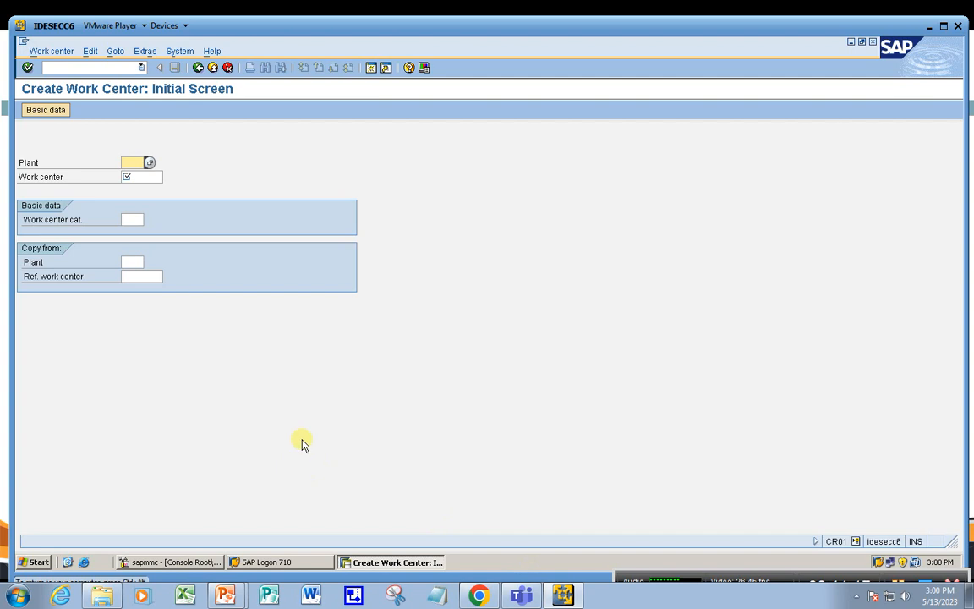
click(185, 561)
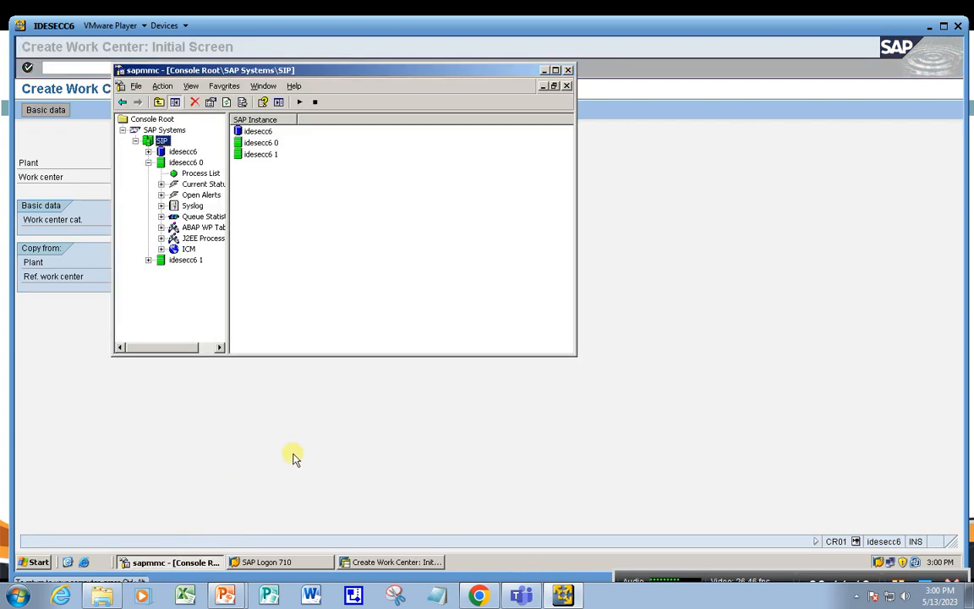
click(250, 561)
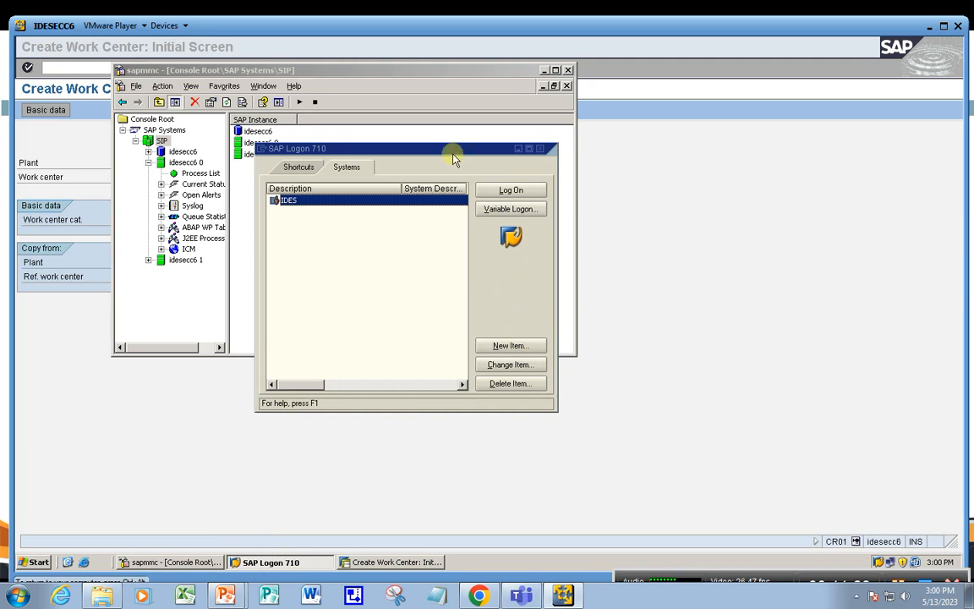
- Reposition the SAP Logon and sapmmc windows to show both, and return to the Create Work Center initial screen
drag(453, 153, 632, 217)
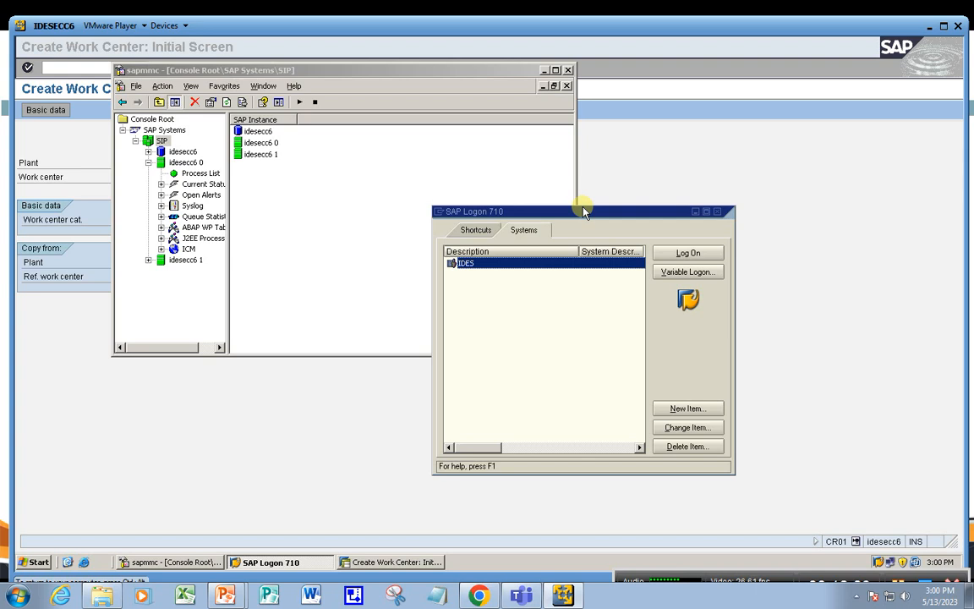
drag(583, 208, 660, 170)
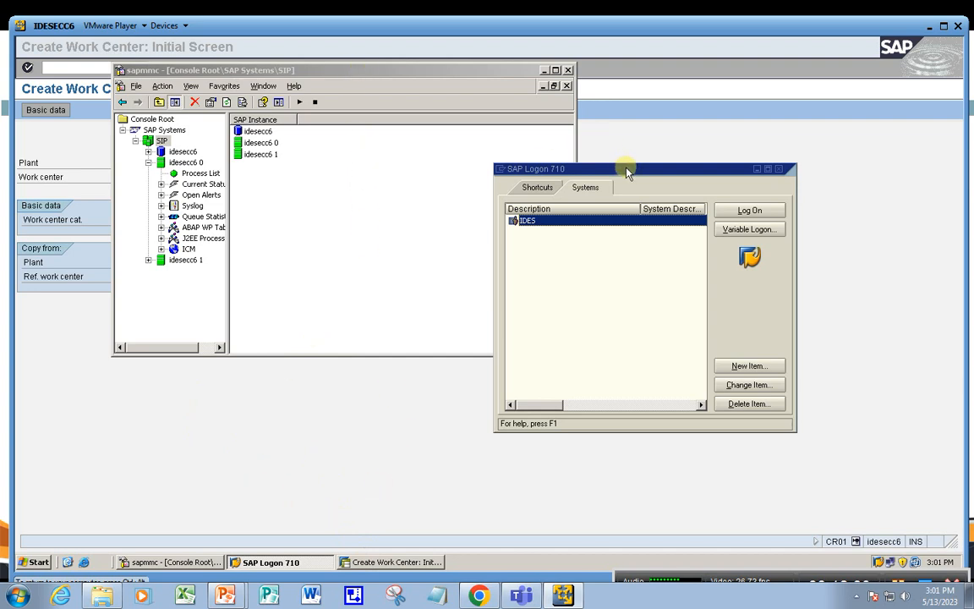
drag(628, 172, 595, 253)
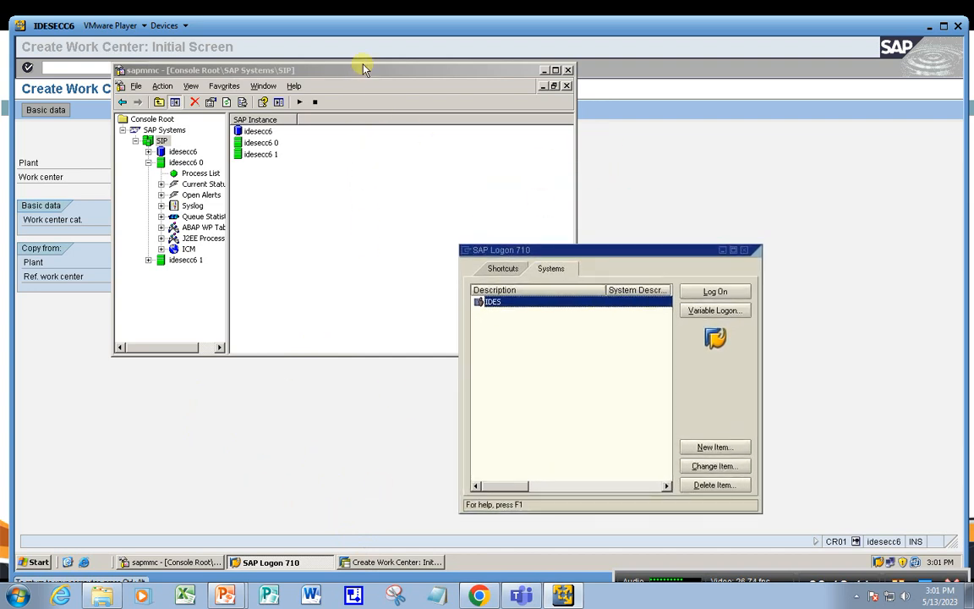
drag(365, 75, 491, 205)
click(794, 129)
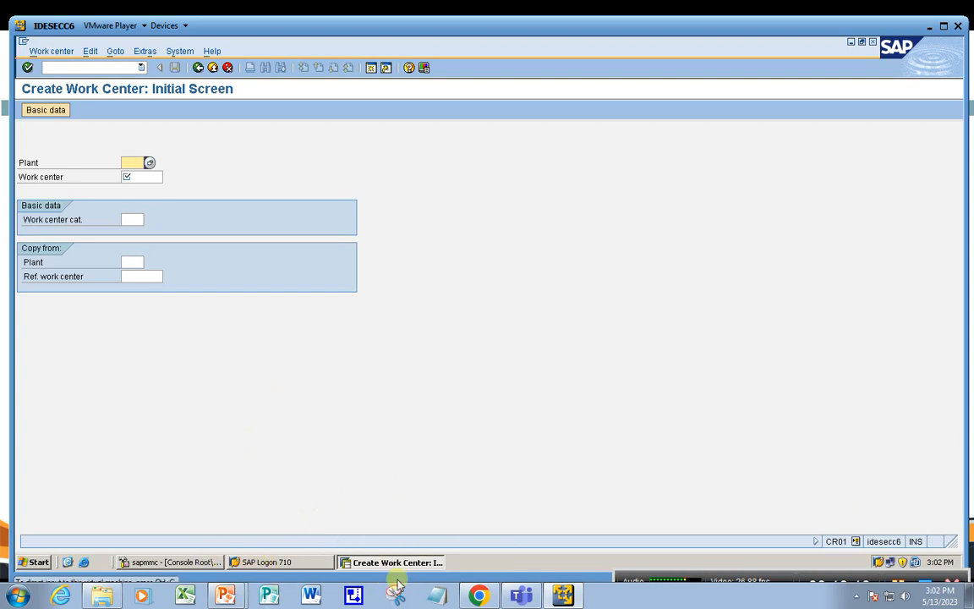
- Leave the Create Work Center transaction and start Display Work Center with transaction CR03
click(97, 69)
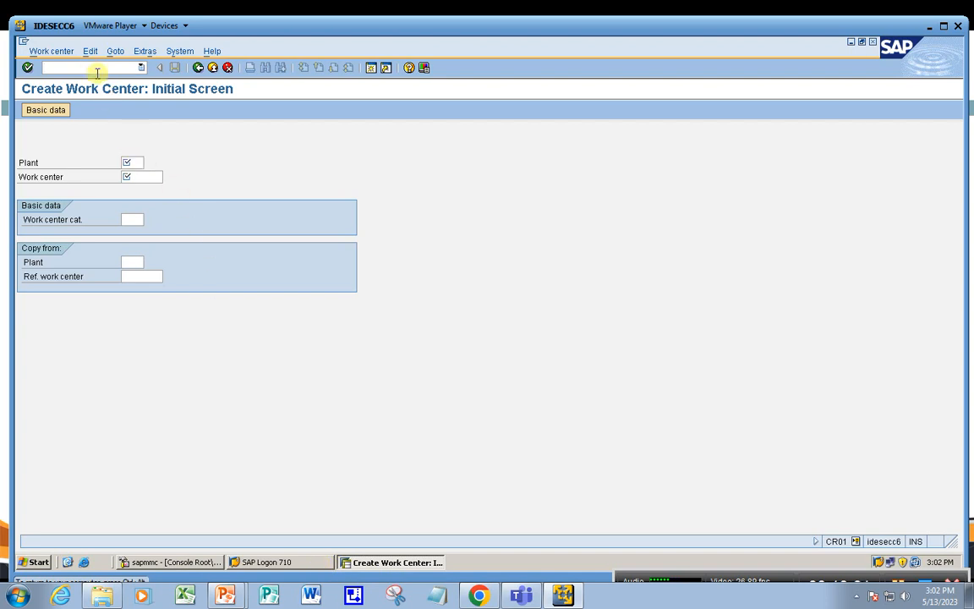
text(/n)
key(Return)
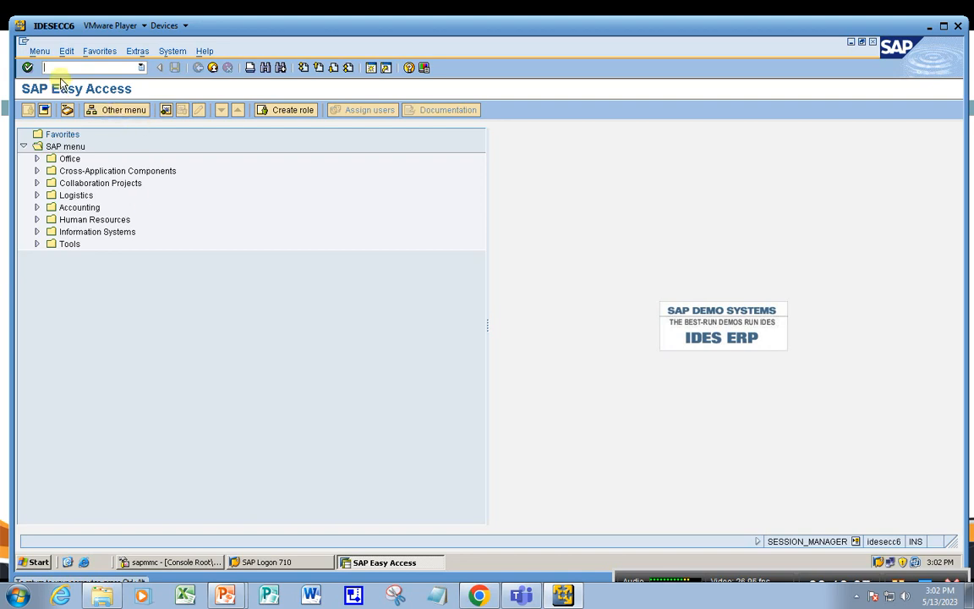
text(cl)
text(0)
text(3)
key(Return)
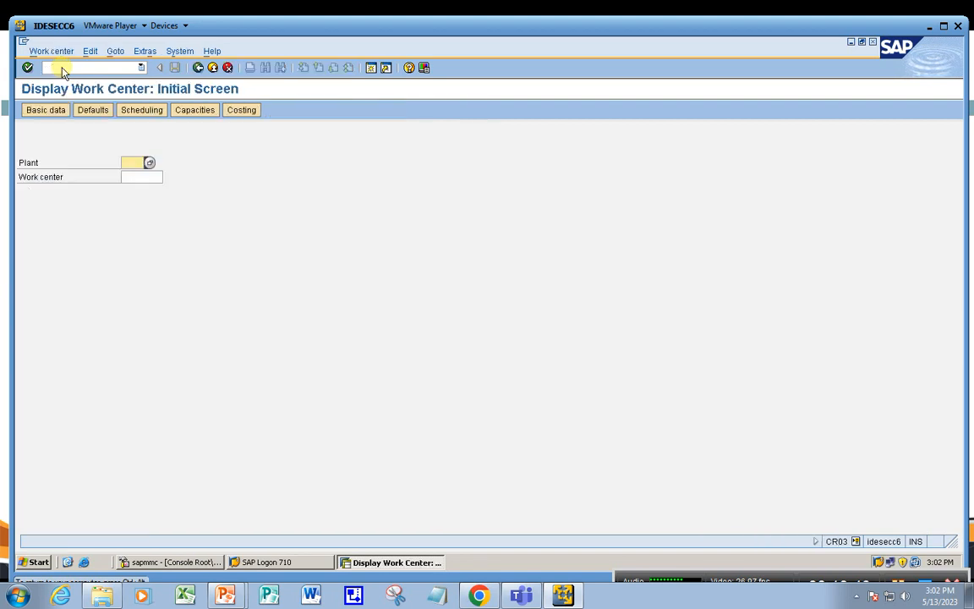
- Display work center FILLING in plant 1000 and check its default values and capacities
click(132, 174)
click(131, 177)
click(143, 199)
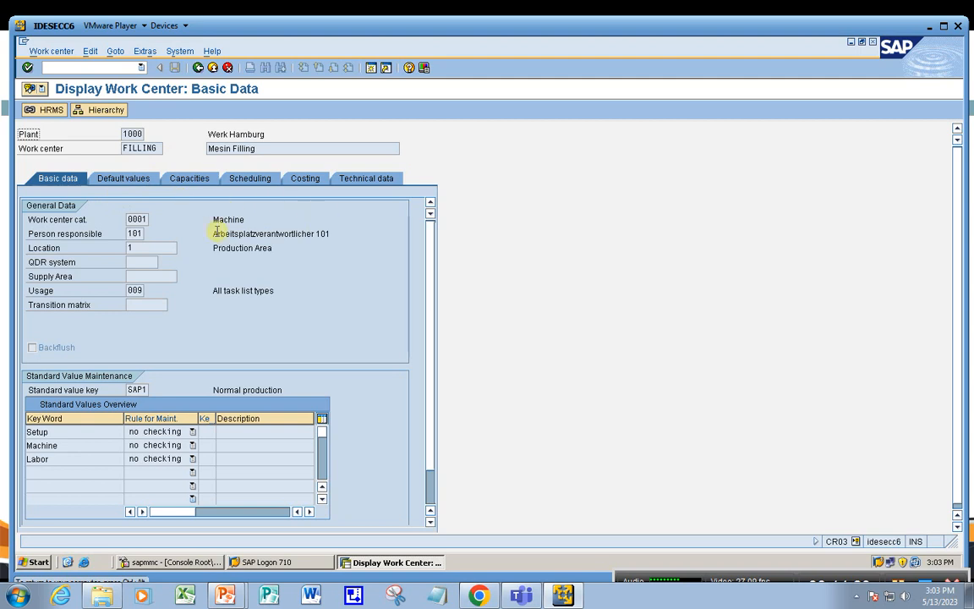
click(131, 181)
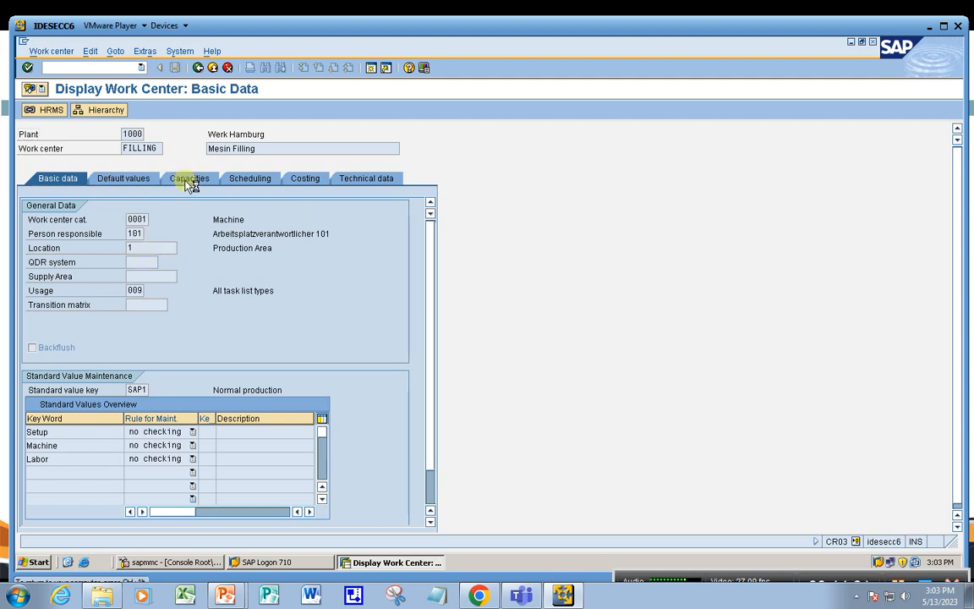
click(202, 181)
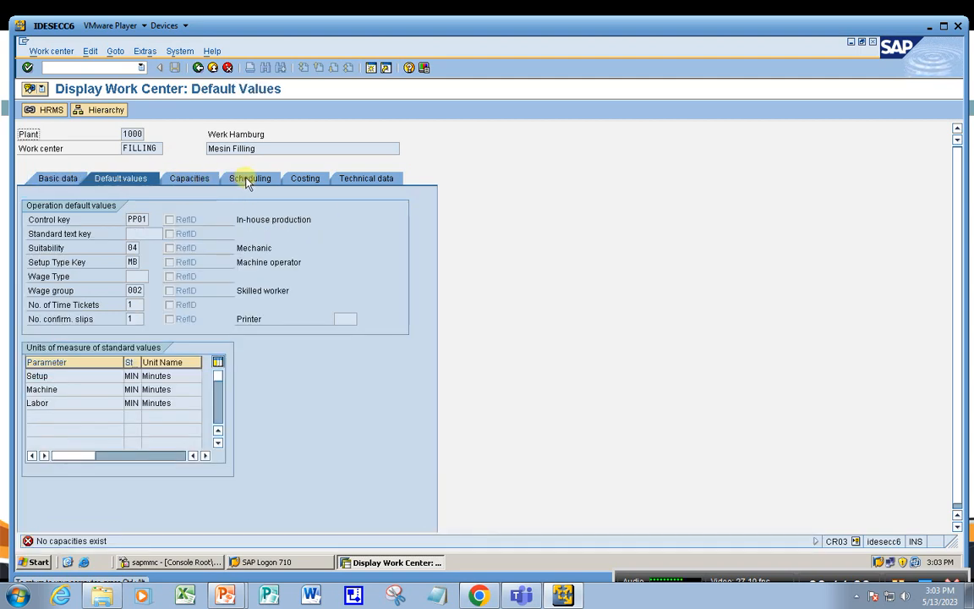
- End the work center display and start Create Work Center for plant maintenance with transaction IR01
click(85, 67)
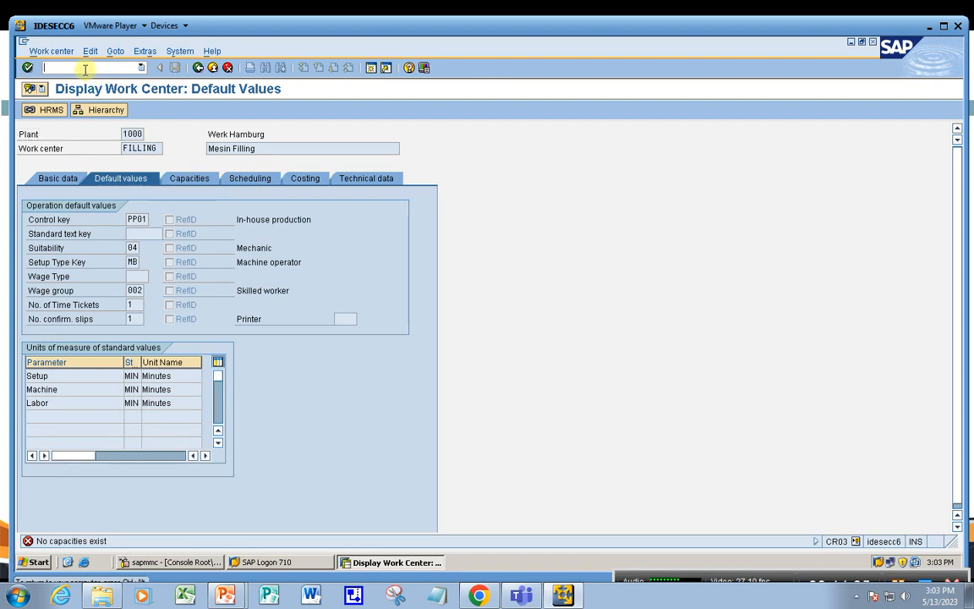
text(/n)
key(Return)
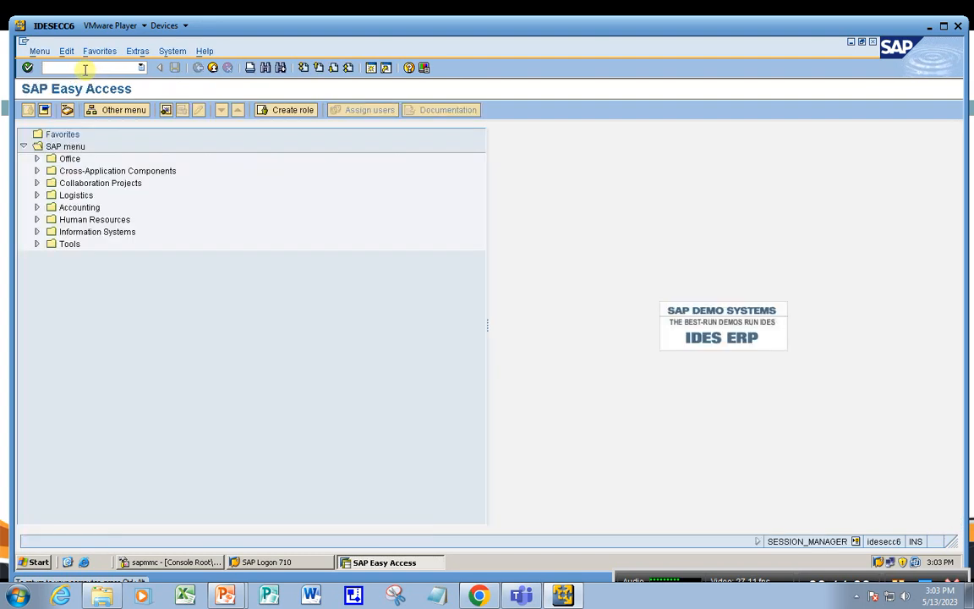
text(cr01)
key(Return)
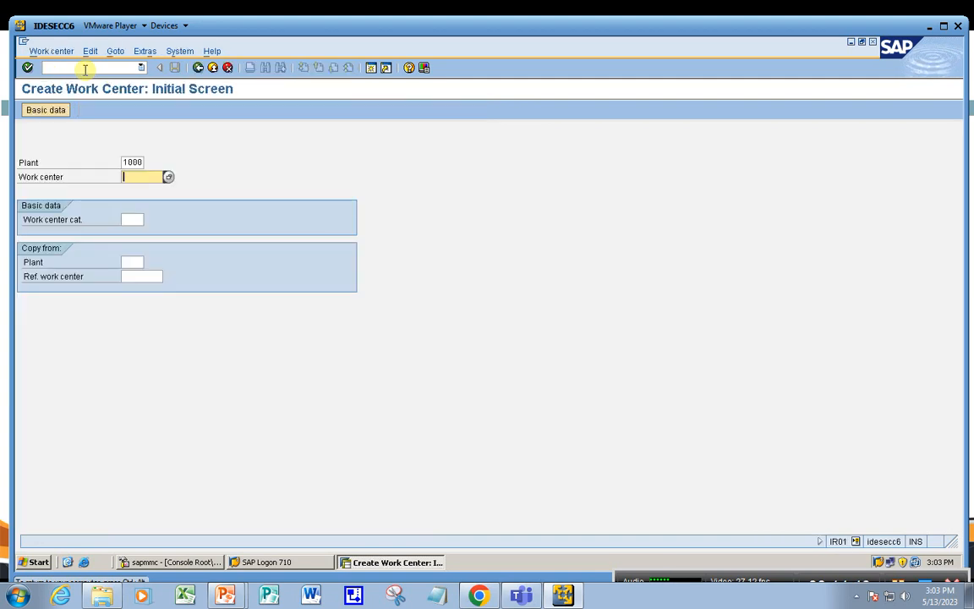
text(/n)
key(Return)
text(cr01)
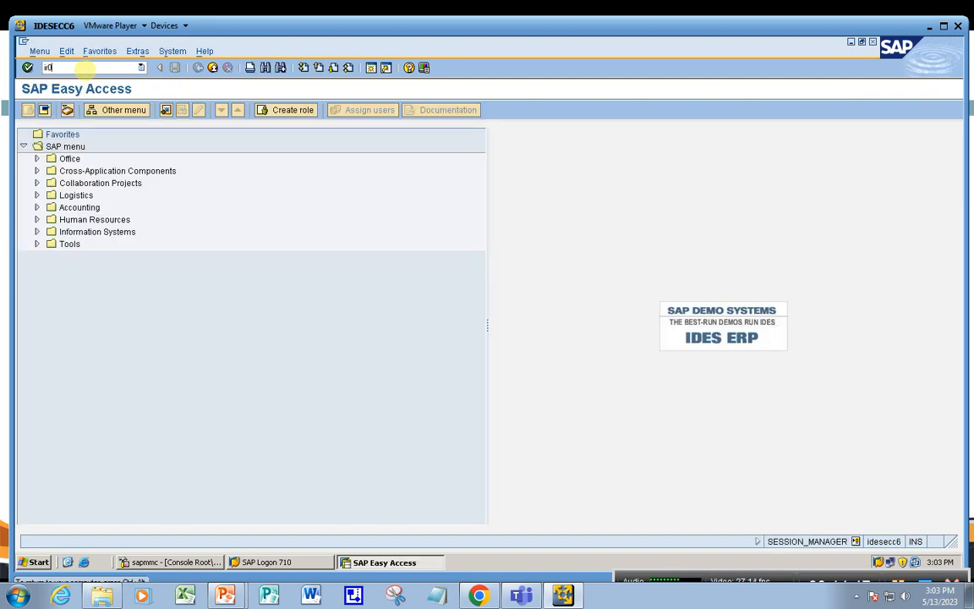
key(Return)
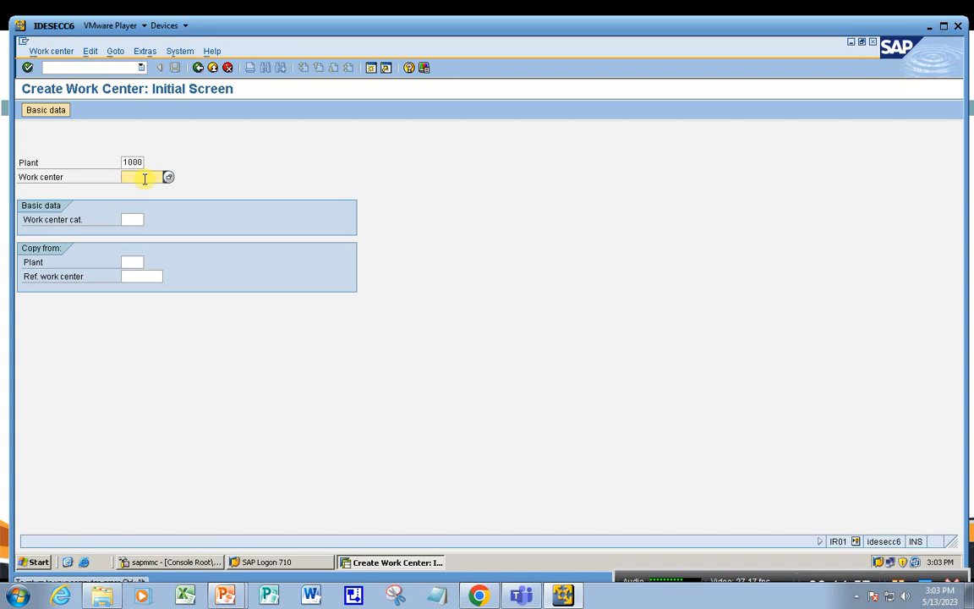
- Name the new work center MEGA_ELE and choose work center category 0005 Plant maintenance
text(MEG)
text(ATEL)
text(ELE)
click(133, 220)
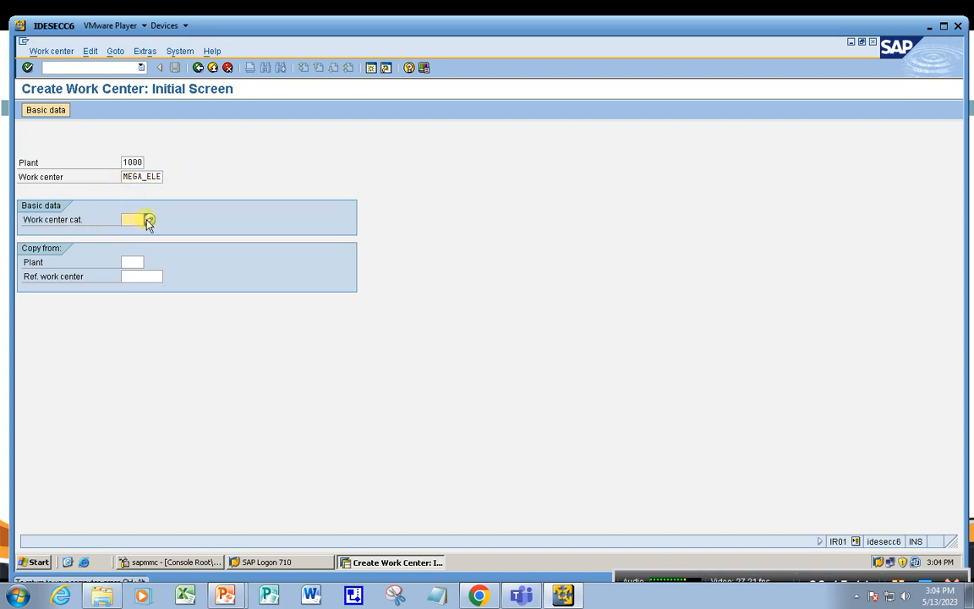
click(160, 219)
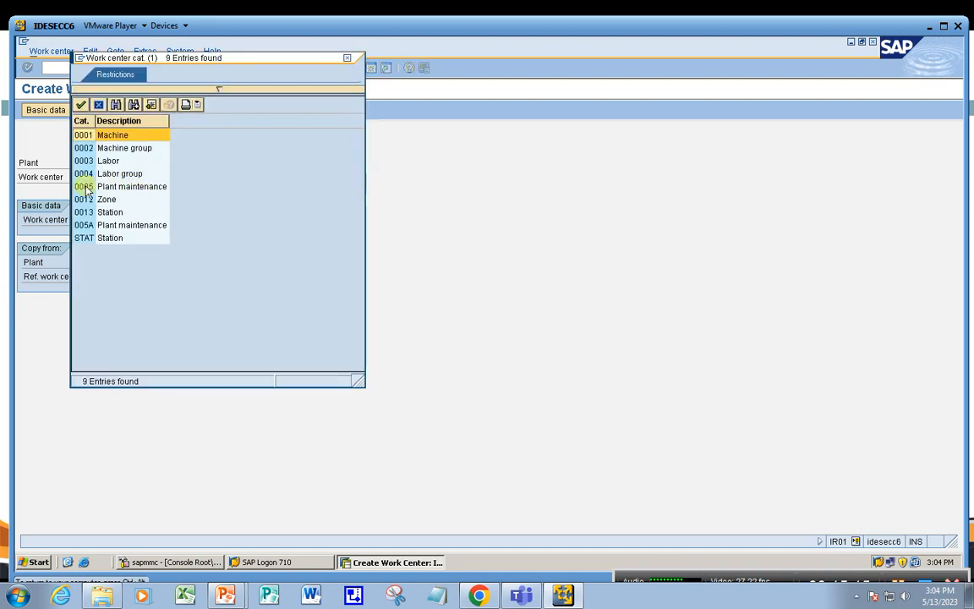
click(125, 190)
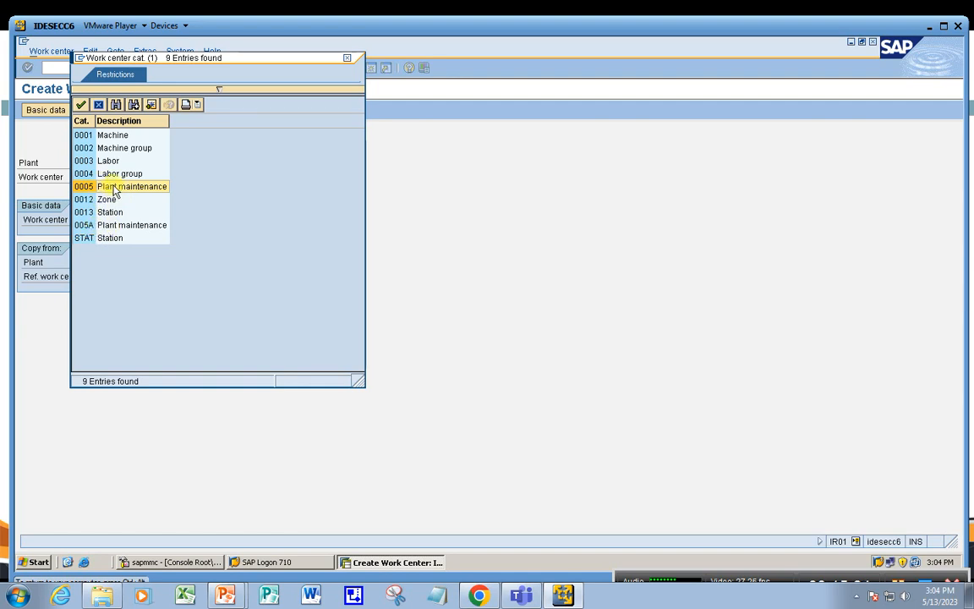
double_click(115, 189)
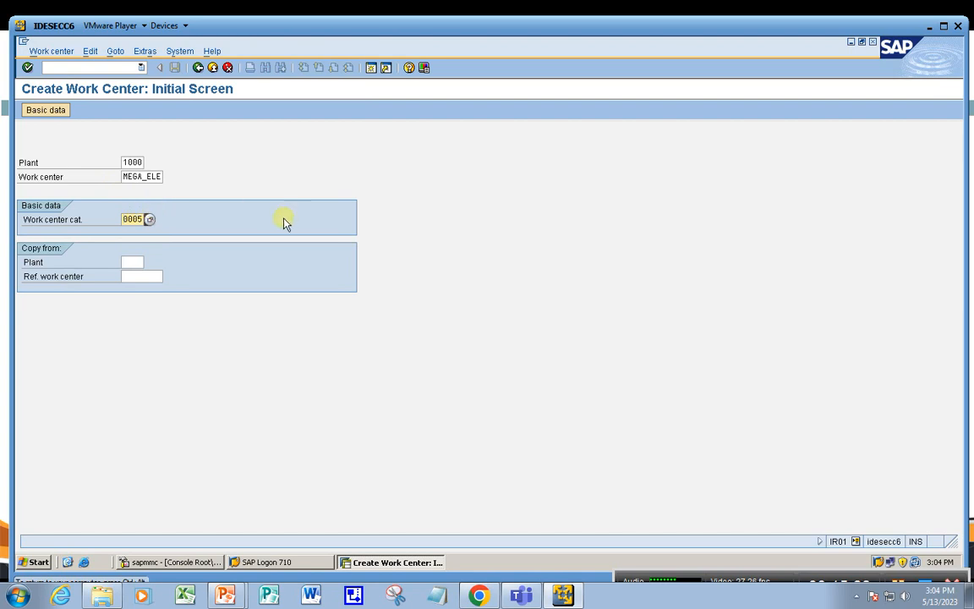
- Proceed to the basic data of the new work center and enter the description Megaria Electrical
key(Return)
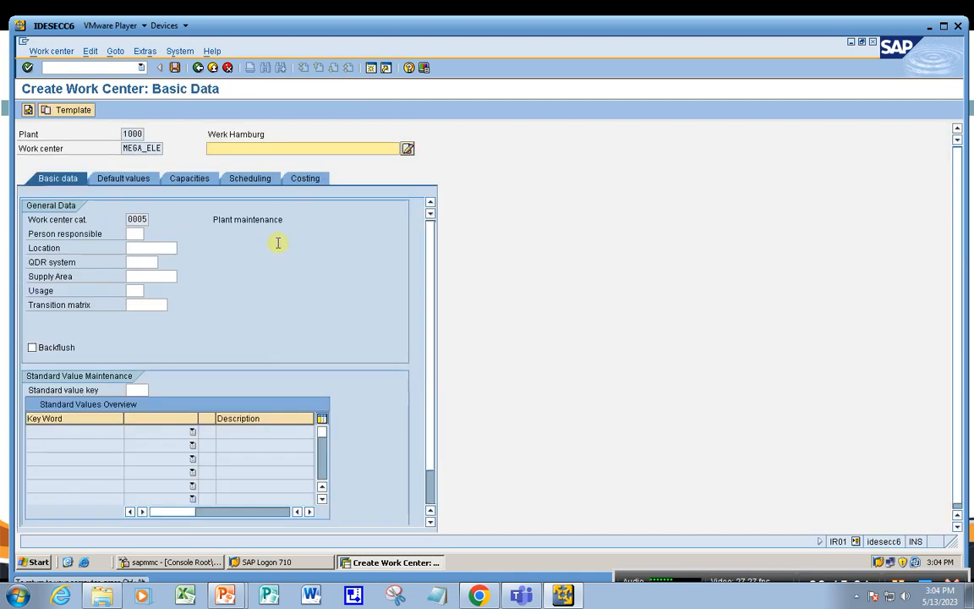
click(215, 149)
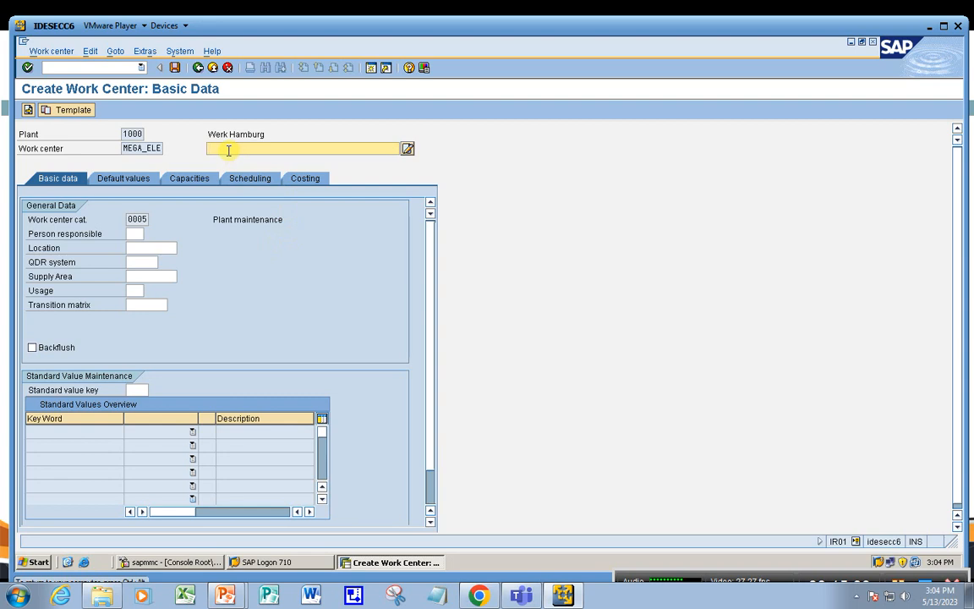
text(Megaha Electrical)
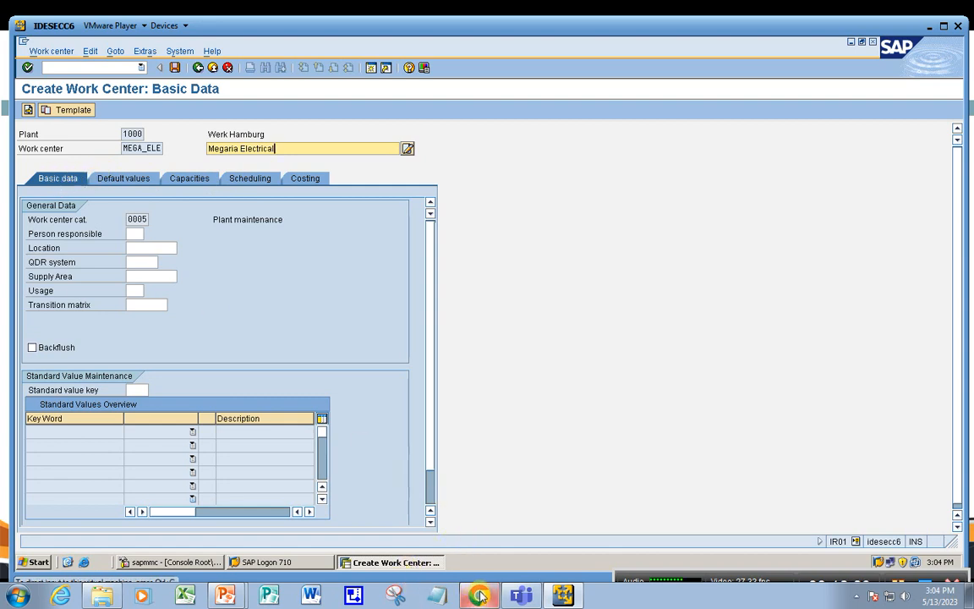
- Switch to the PowerPoint slide show to review Work Center Contents, end the show, and return to the SAP virtual machine
mouse_move(228, 594)
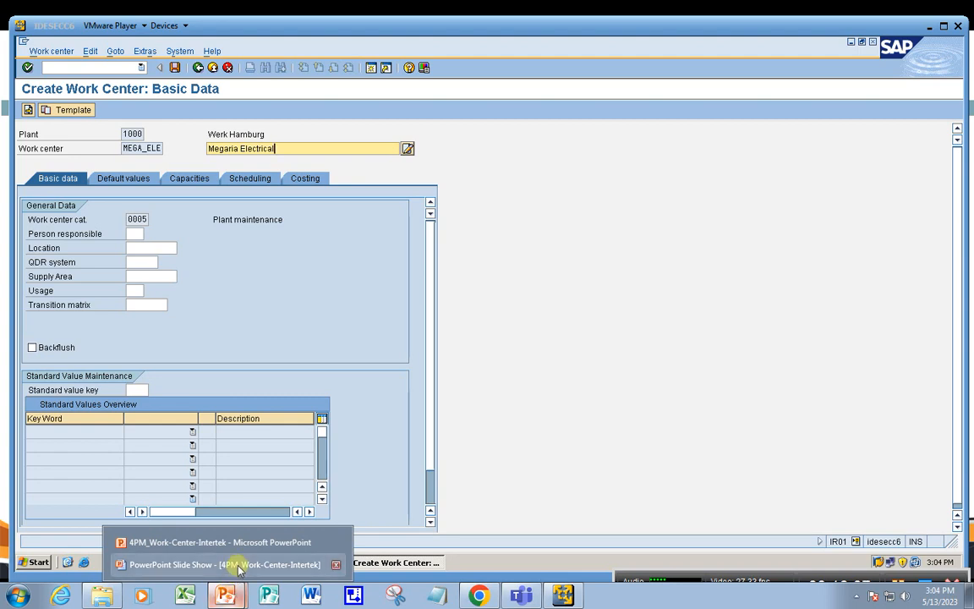
click(239, 565)
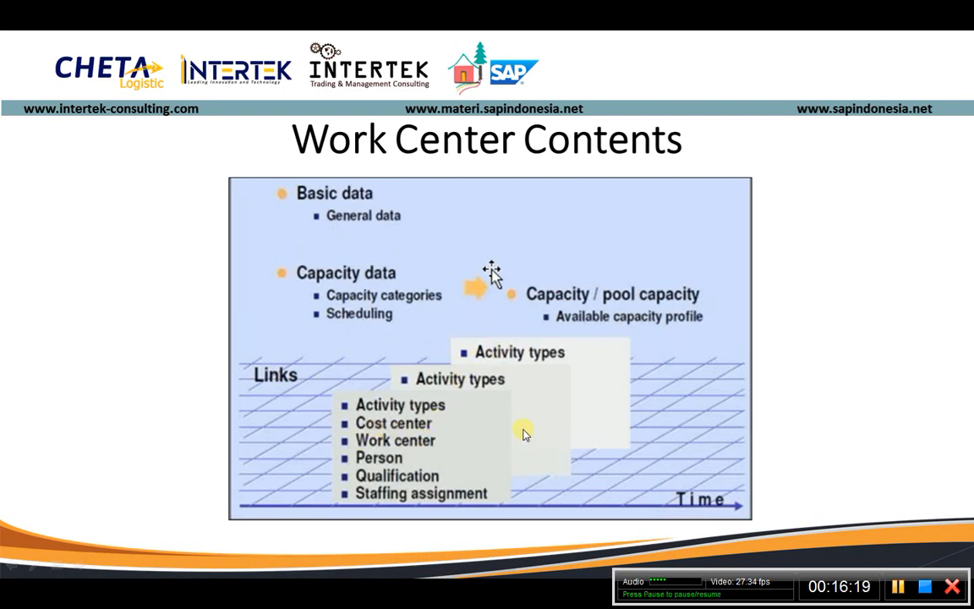
key(Escape)
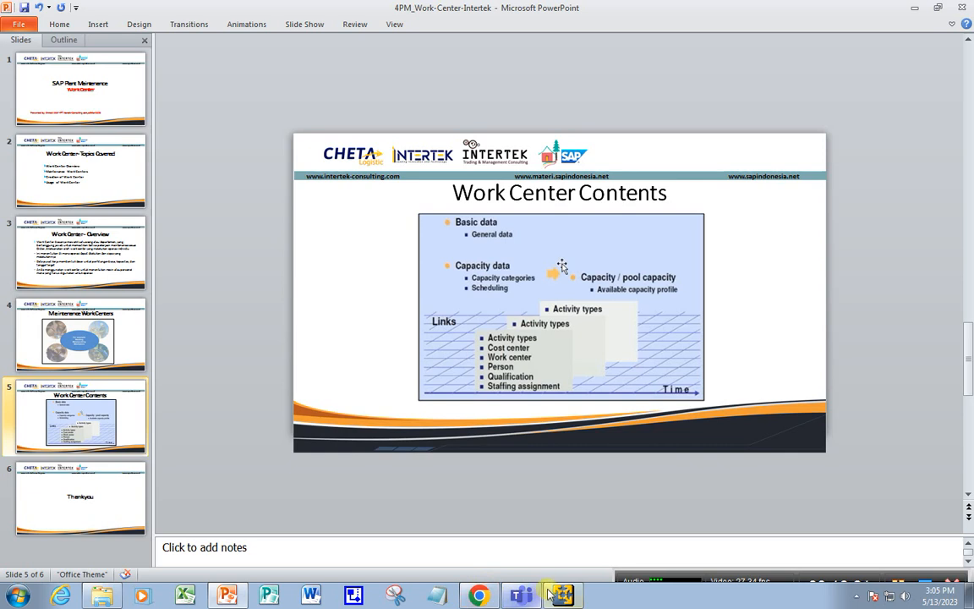
click(564, 597)
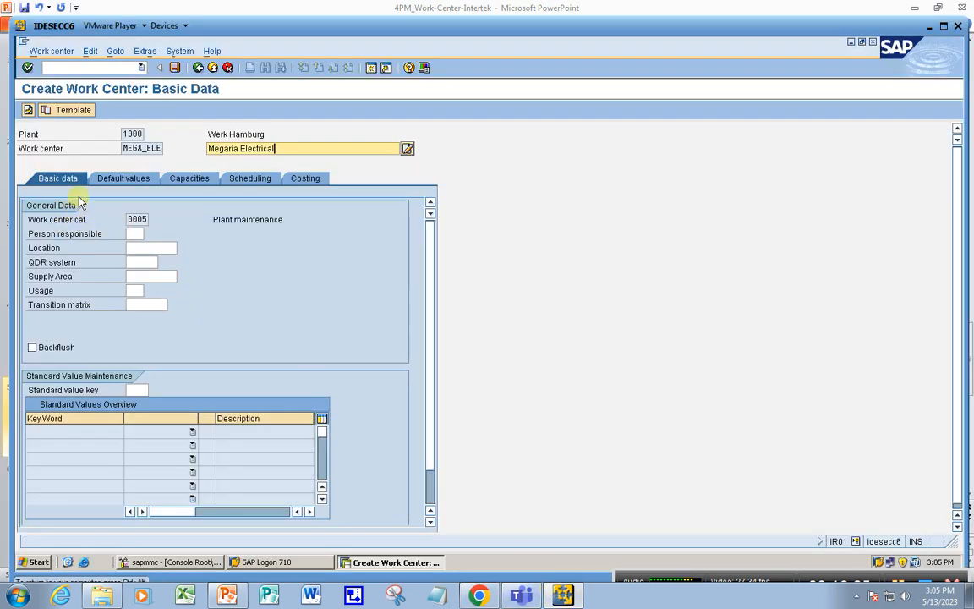
- Look through the possible persons responsible for the work center and close the list without choosing one
click(132, 234)
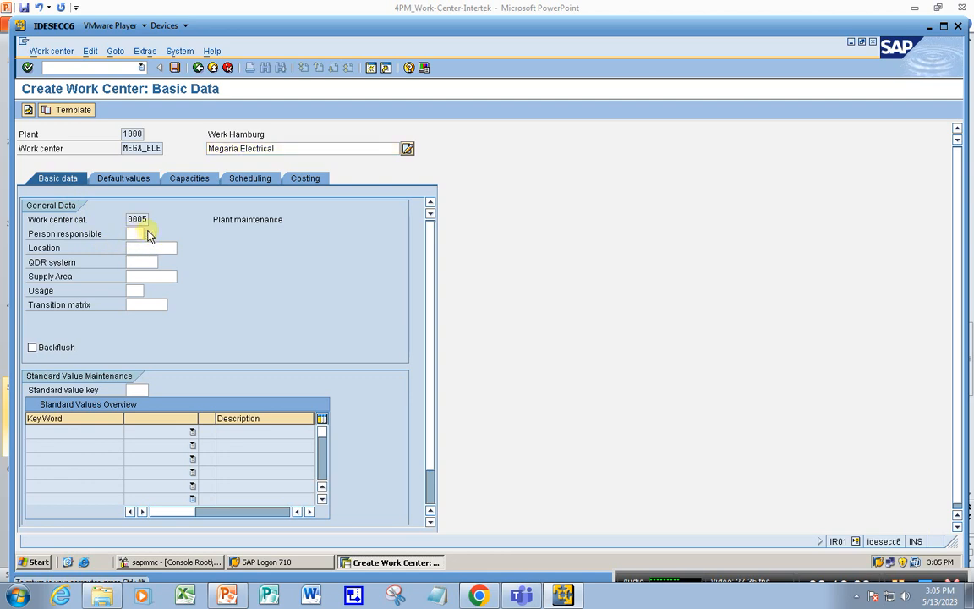
click(148, 234)
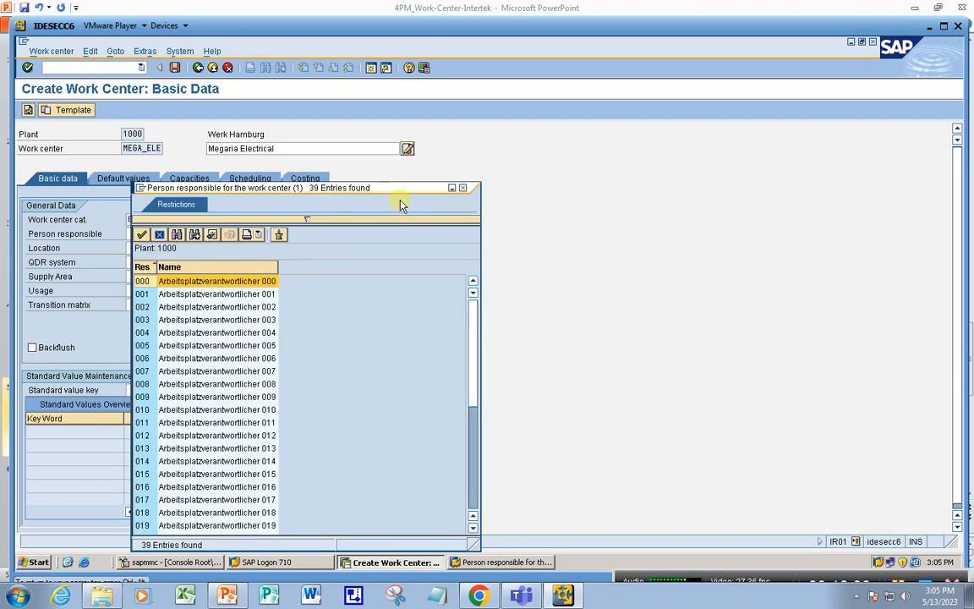
drag(402, 193, 617, 160)
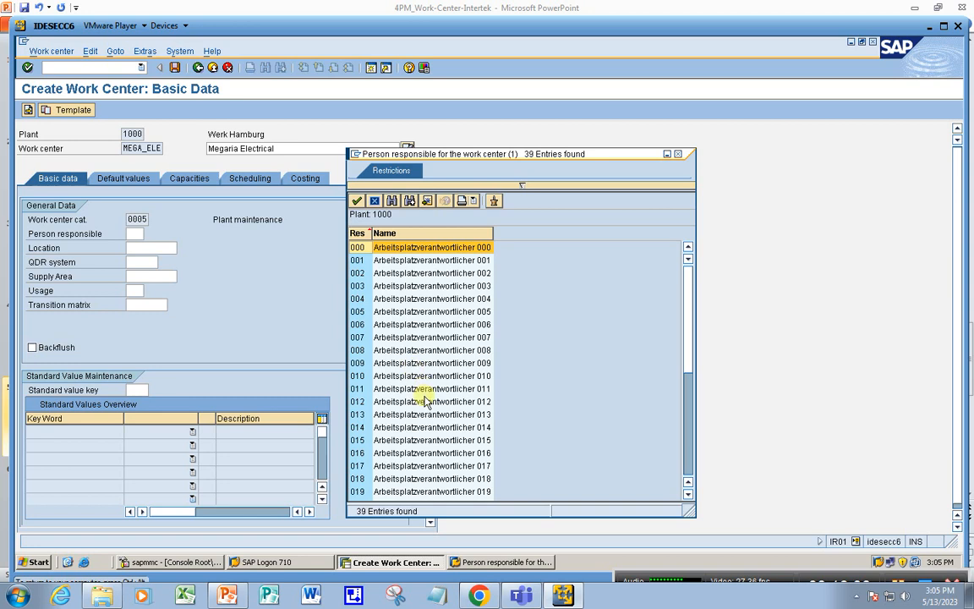
scroll(425, 399, down, 6)
scroll(424, 399, down, 1)
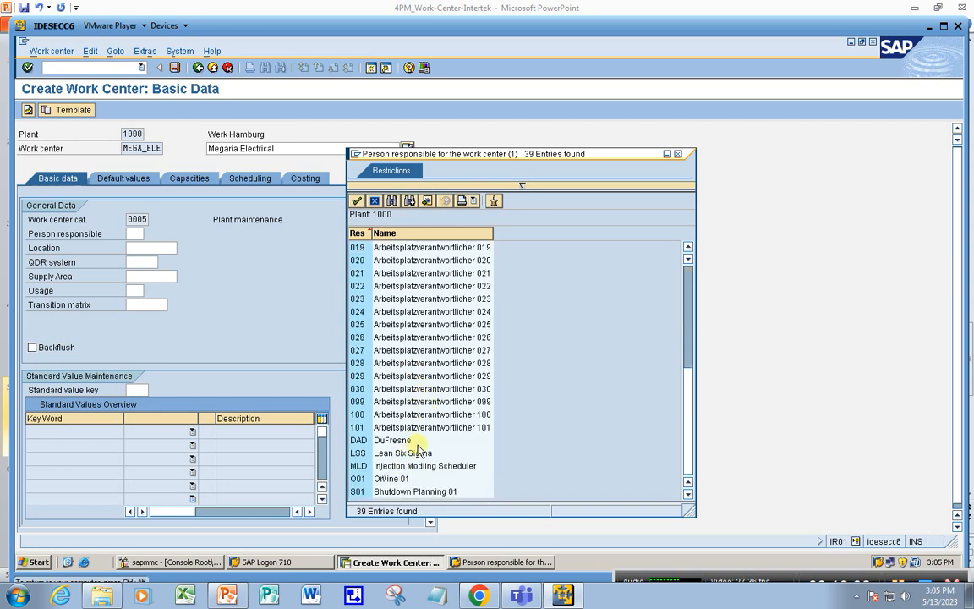
click(683, 158)
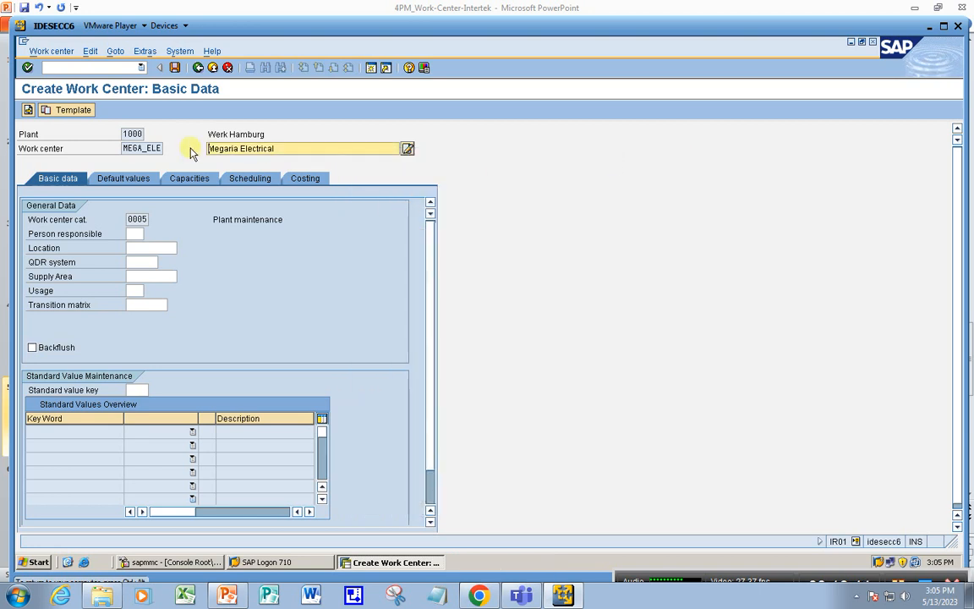
- Open the SAP Customizing Implementation Guide (SPRO) in a new session and expand Plant Maintenance and Customer Service
click(373, 70)
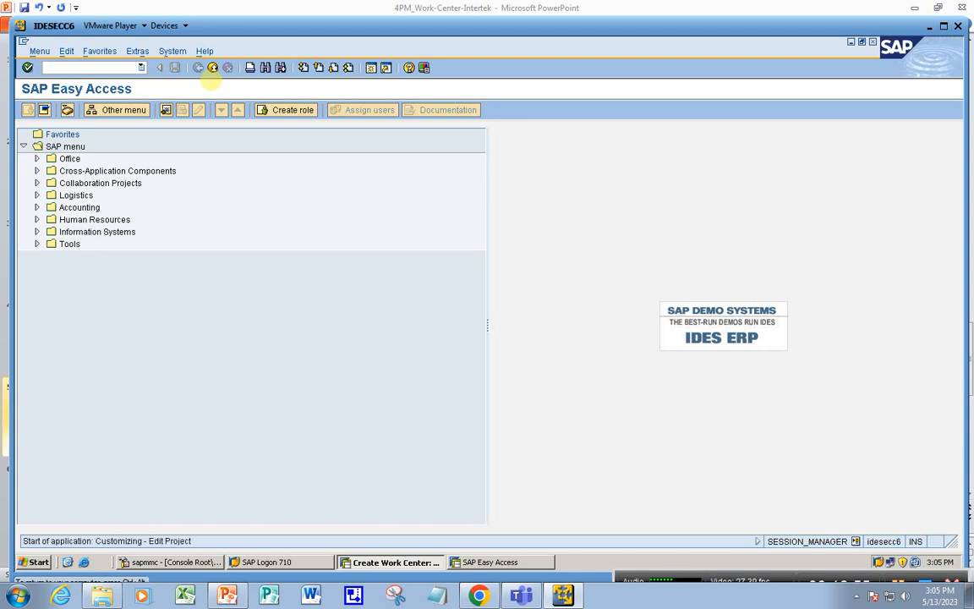
click(63, 112)
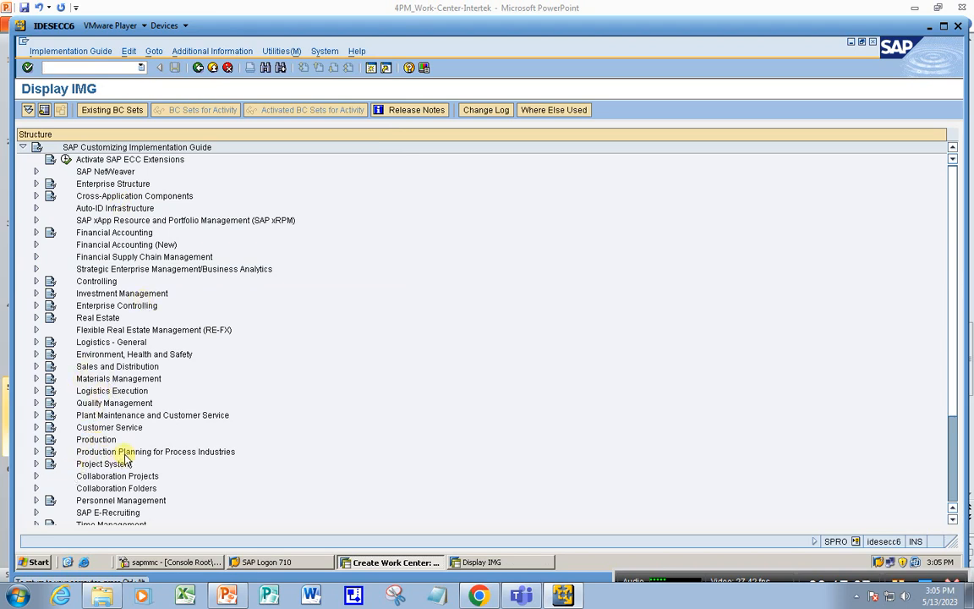
click(119, 415)
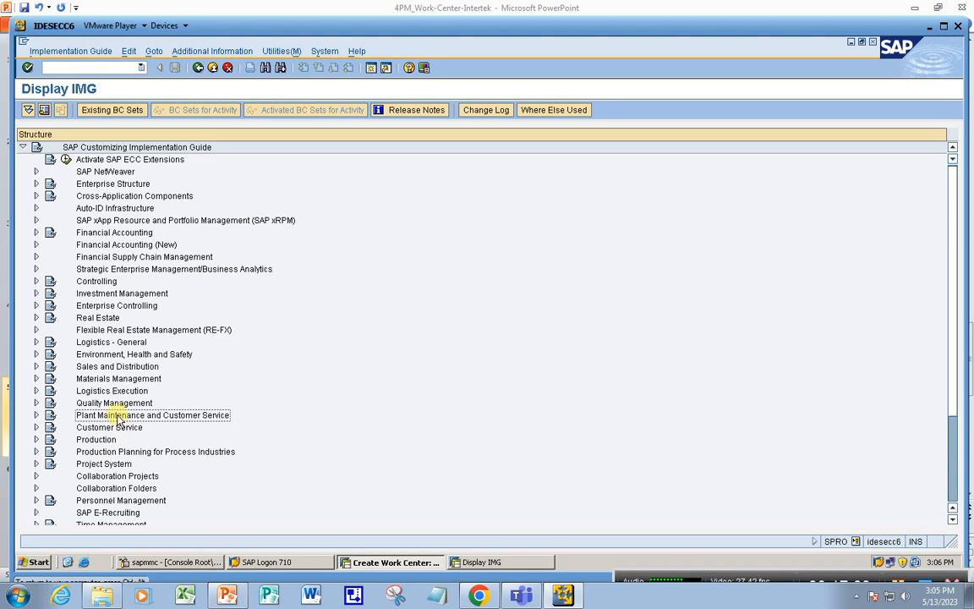
click(36, 415)
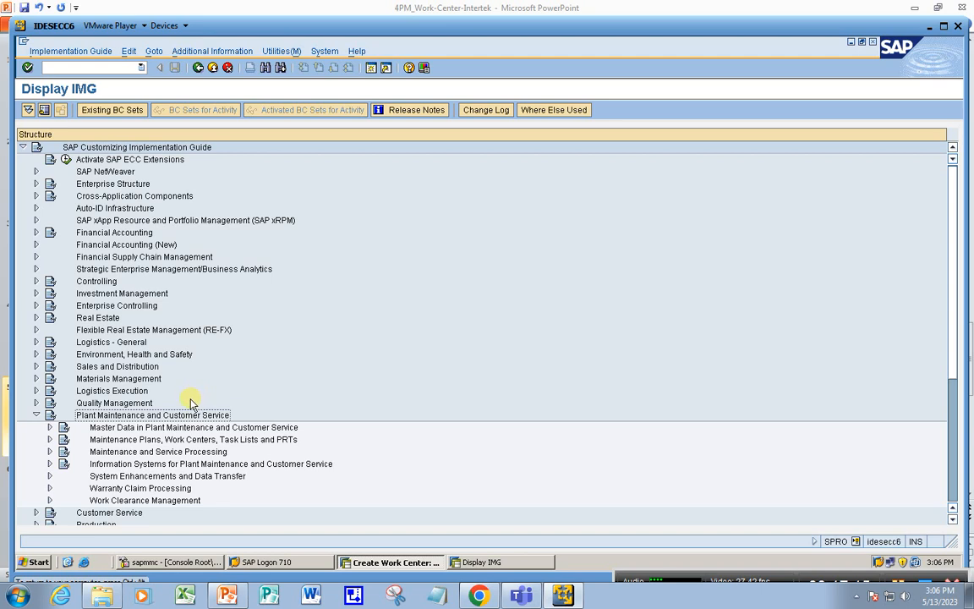
- Open Define Employees Responsible for Work Centers in the General Data of Work Centers under Maintenance Plans, Work Centers, Task Lists and PRTs
scroll(194, 405, down, 2)
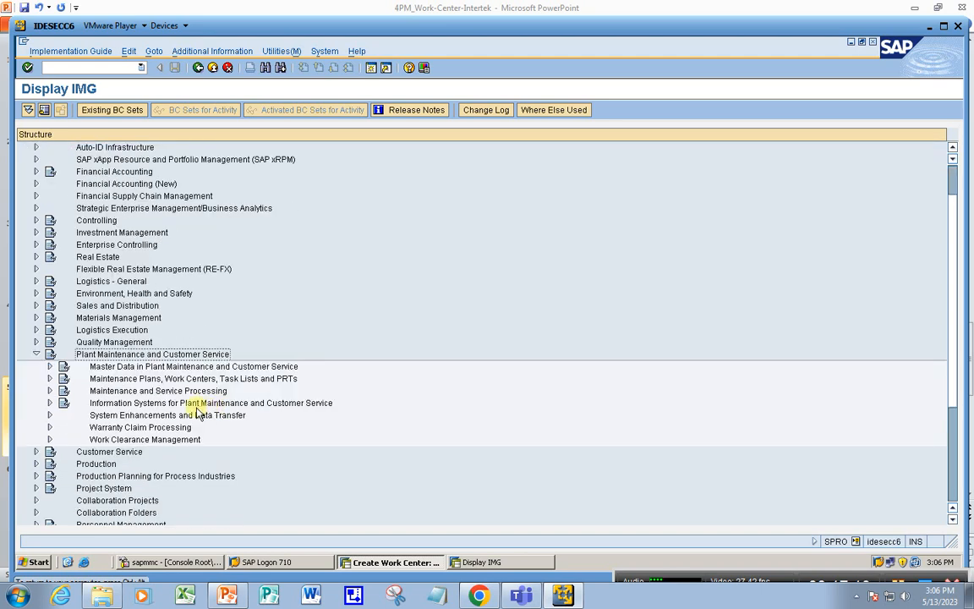
click(123, 379)
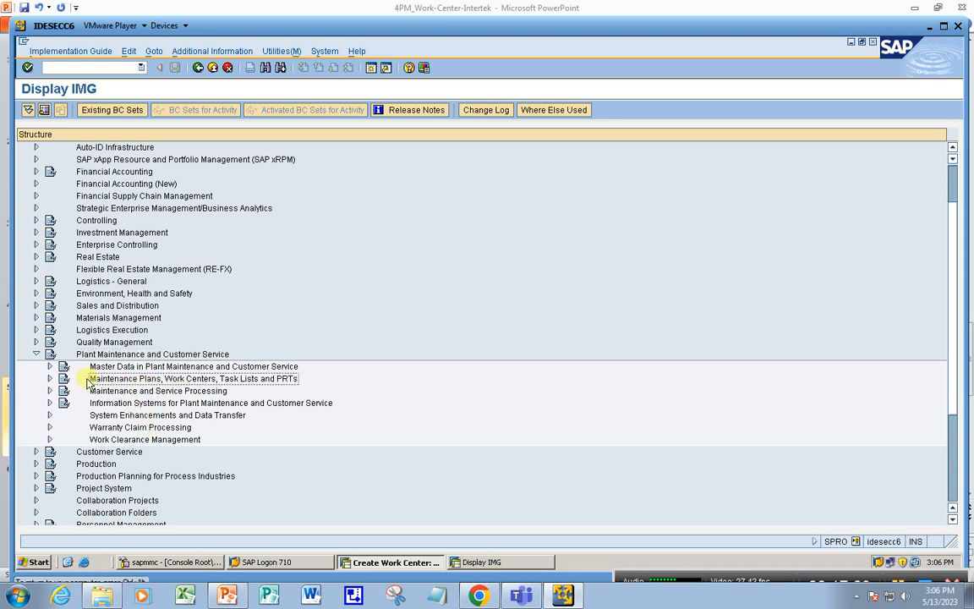
click(49, 379)
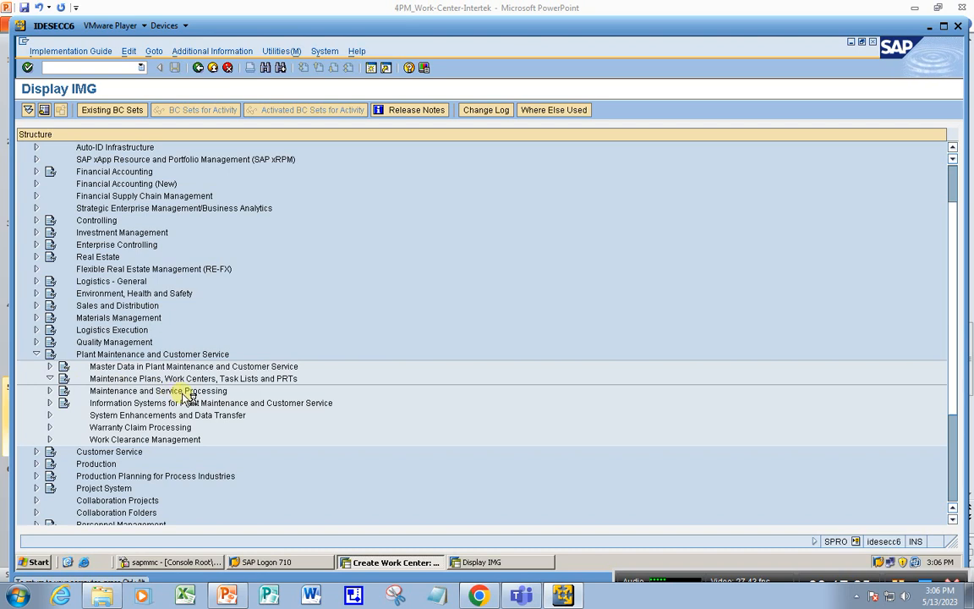
click(135, 415)
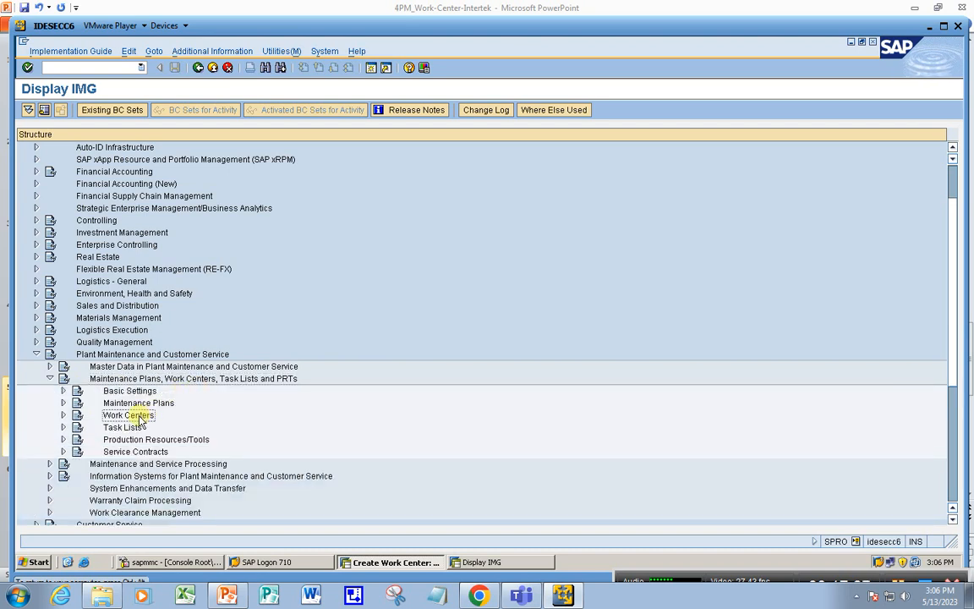
click(63, 415)
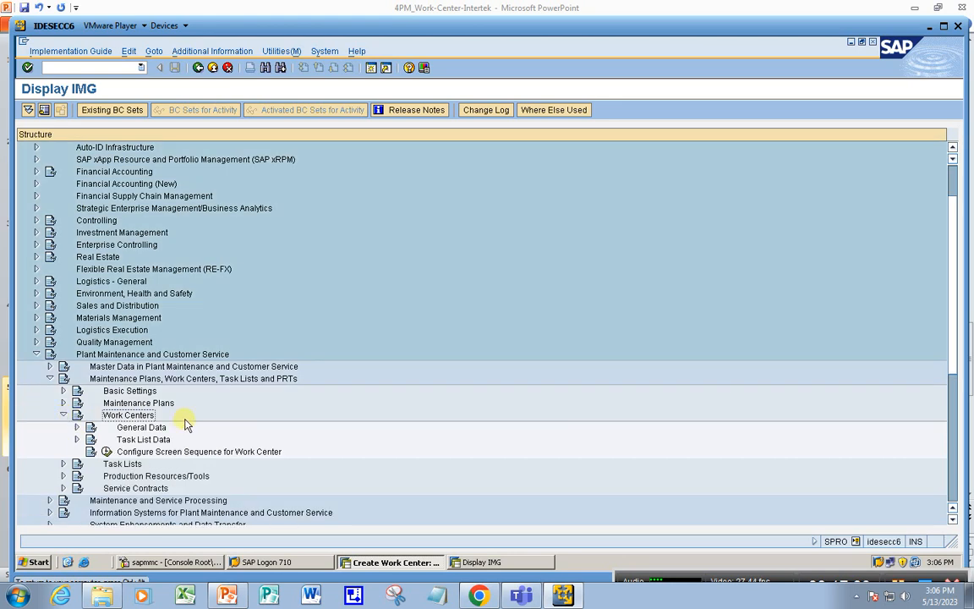
click(77, 427)
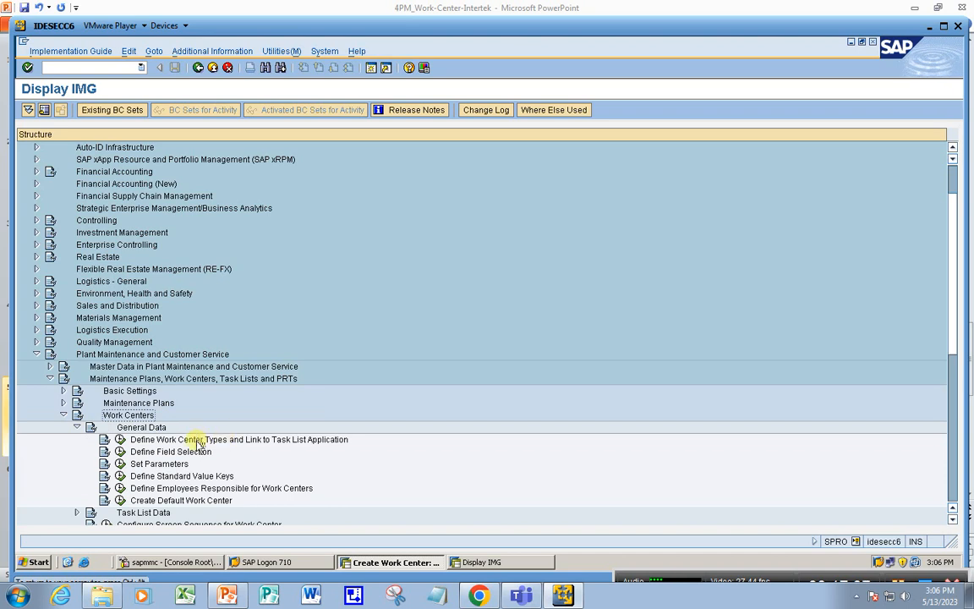
scroll(197, 446, down, 2)
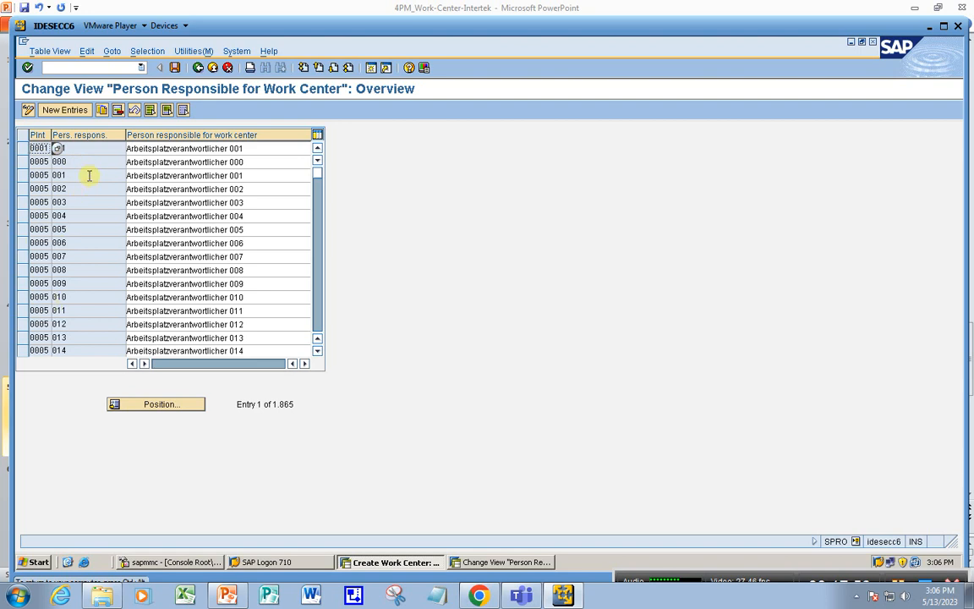
- Add a new person responsible entry for plant 1000 with the code AYA and enter the person's full name
scroll(86, 233, down, 7)
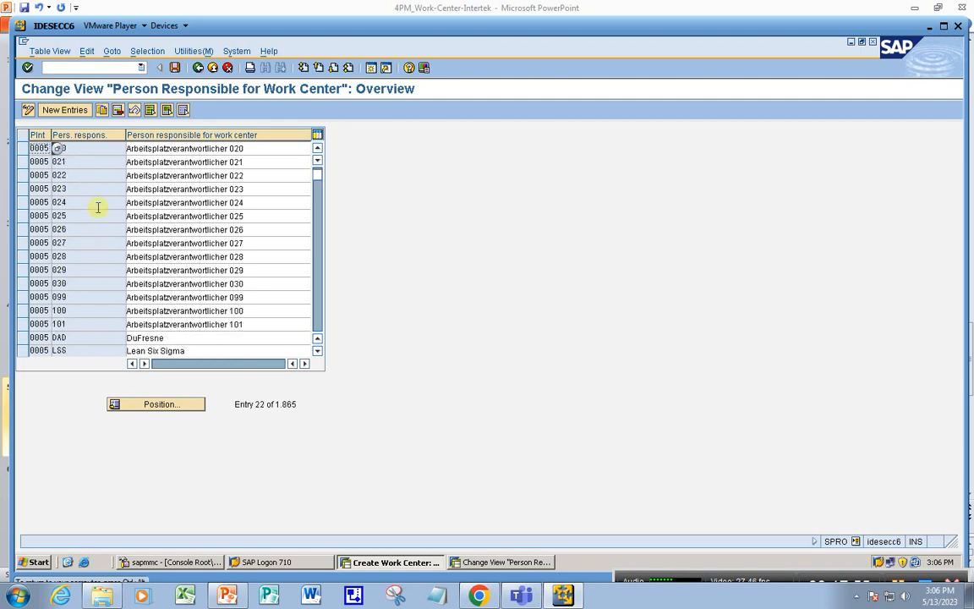
click(74, 111)
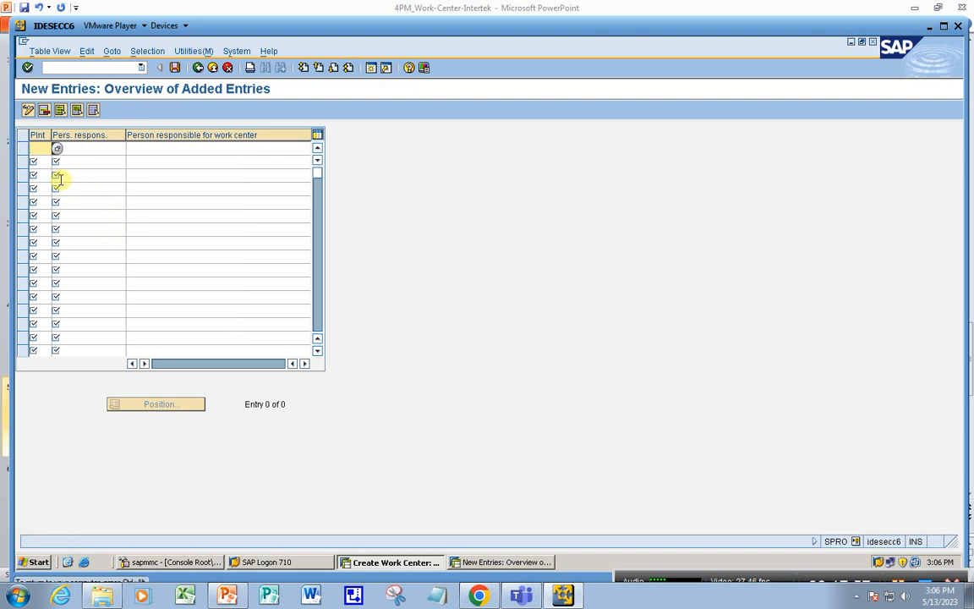
text(1000)
click(77, 148)
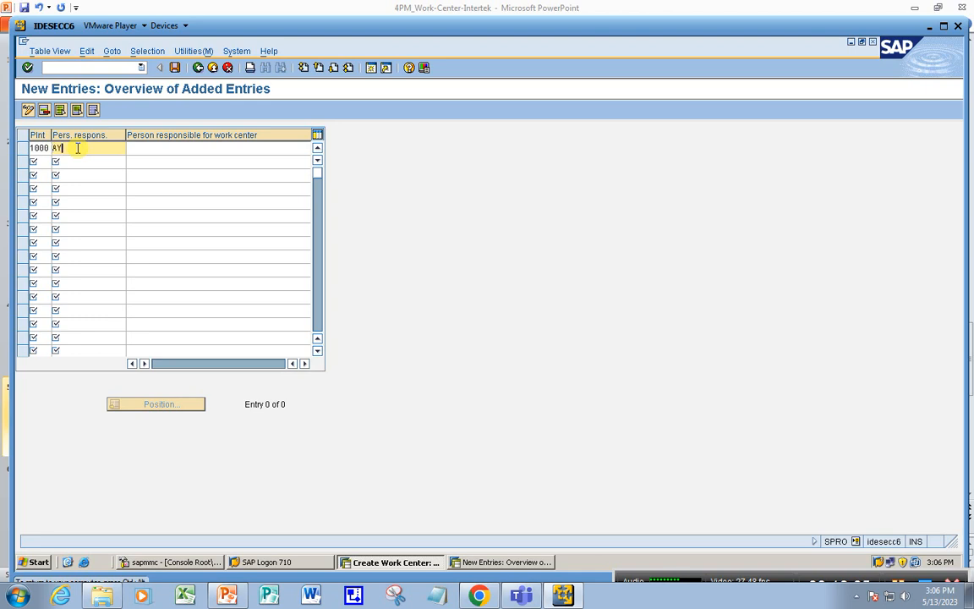
click(150, 145)
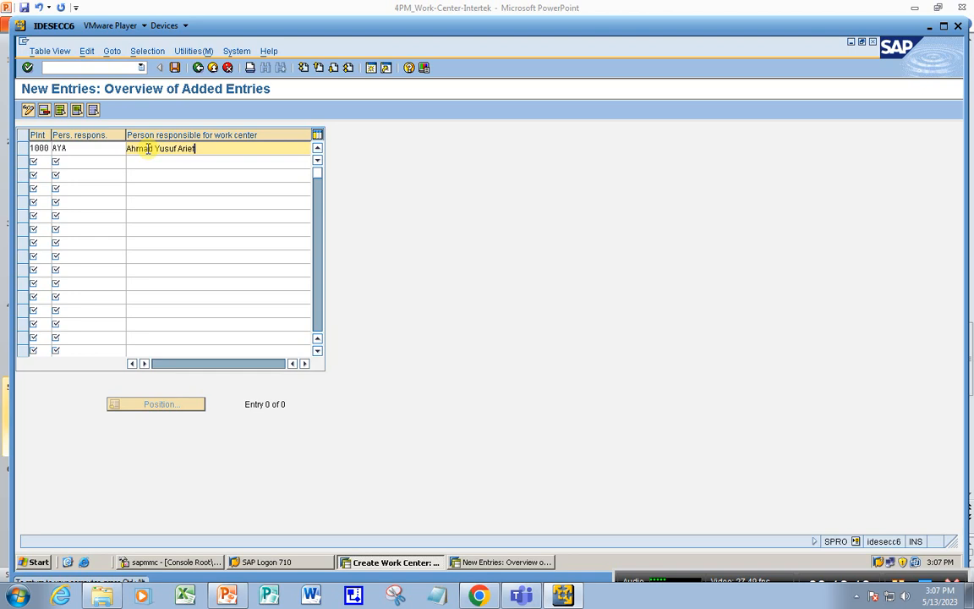
key(Return)
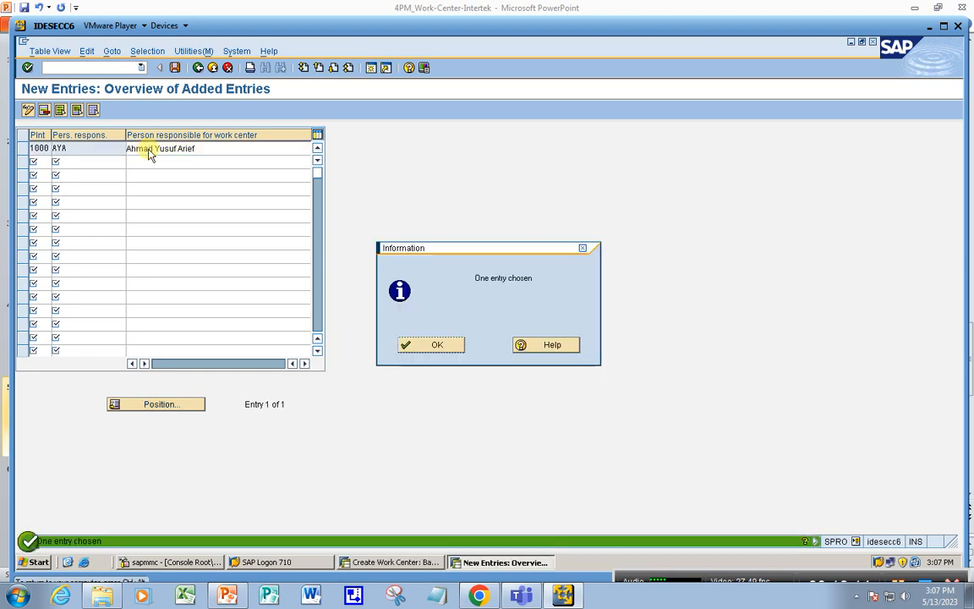
click(456, 348)
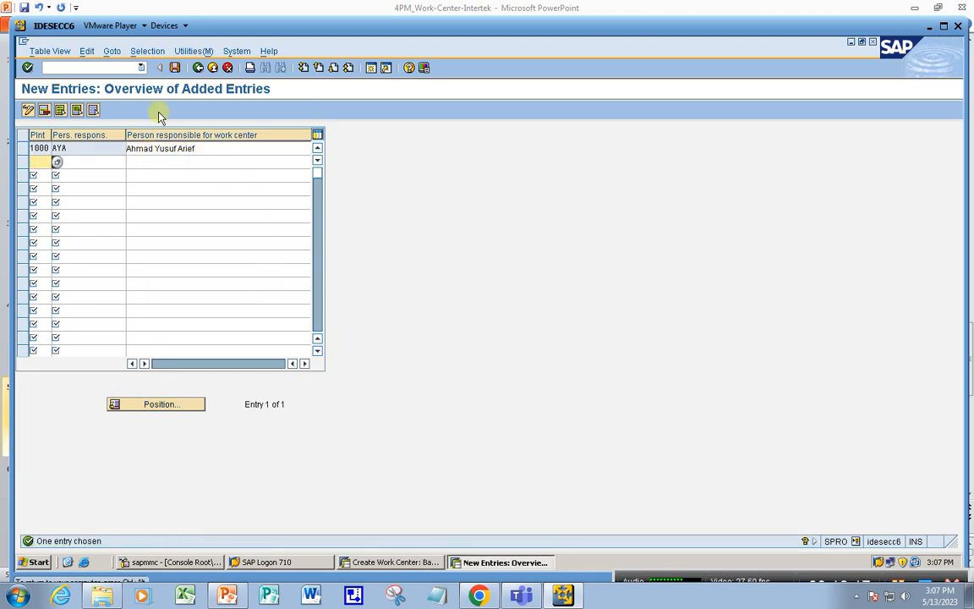
click(238, 149)
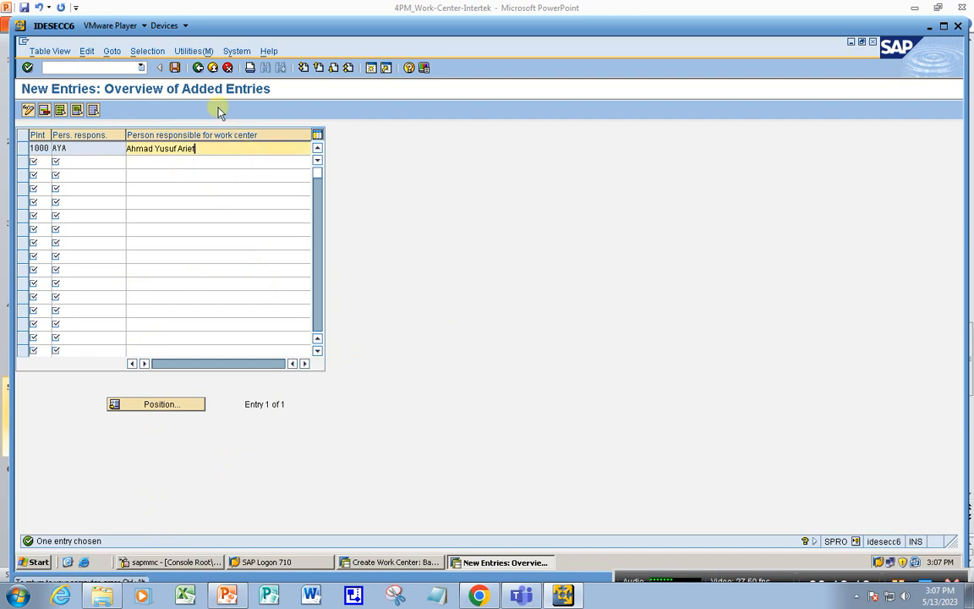
- Save the new entry to a newly created customizing request with the short description Person Responsible PM
click(174, 67)
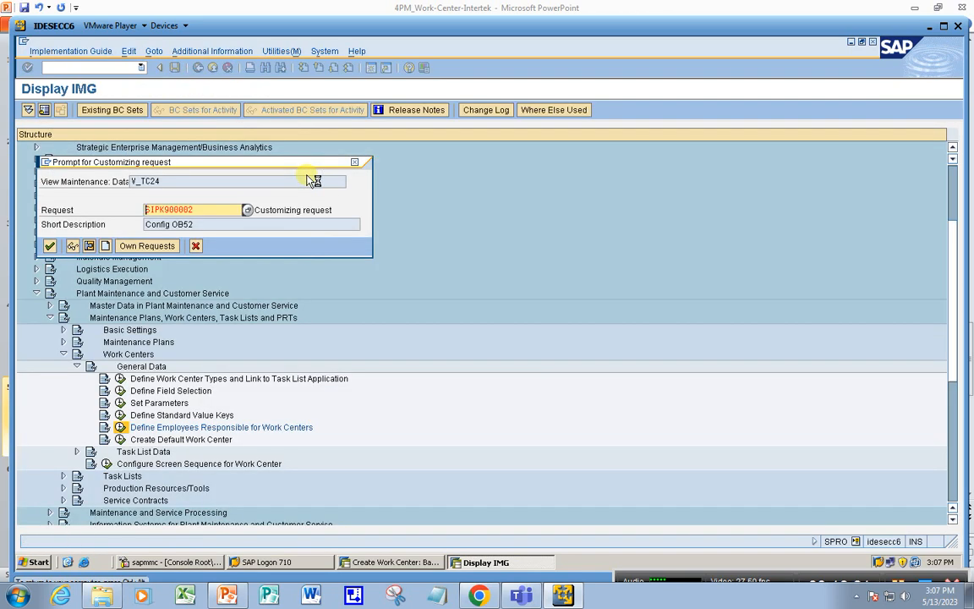
drag(271, 167, 403, 185)
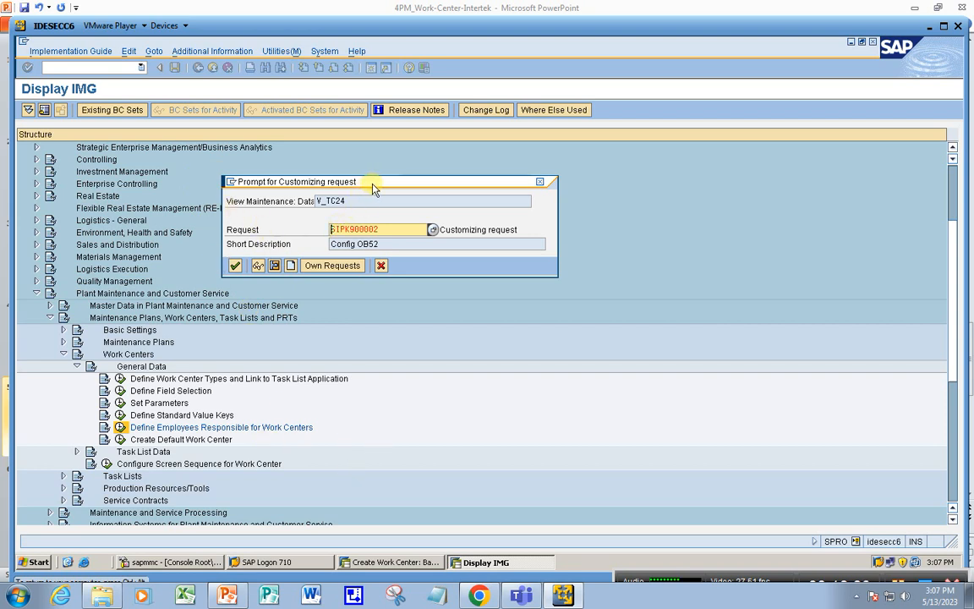
drag(385, 187, 425, 188)
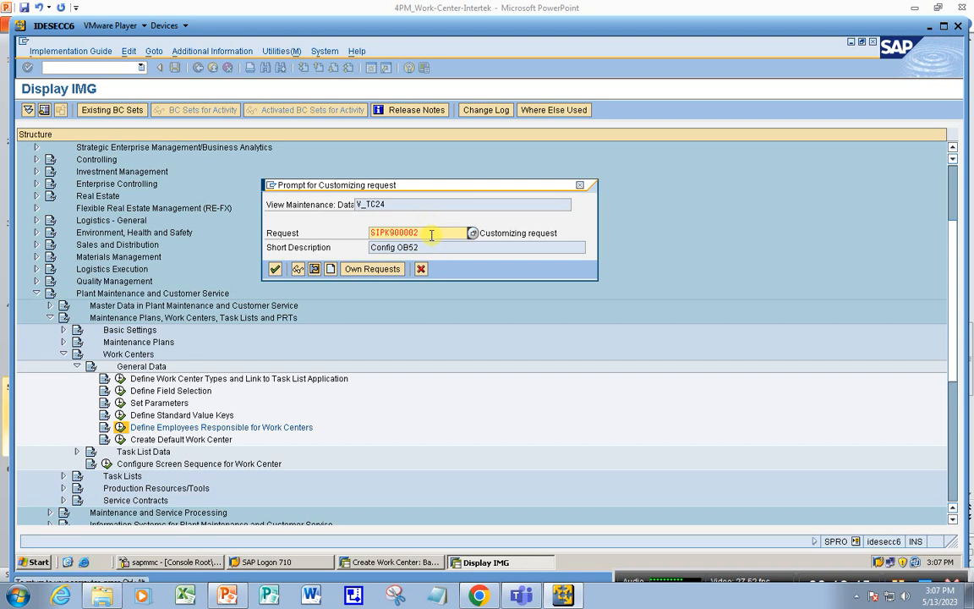
click(331, 269)
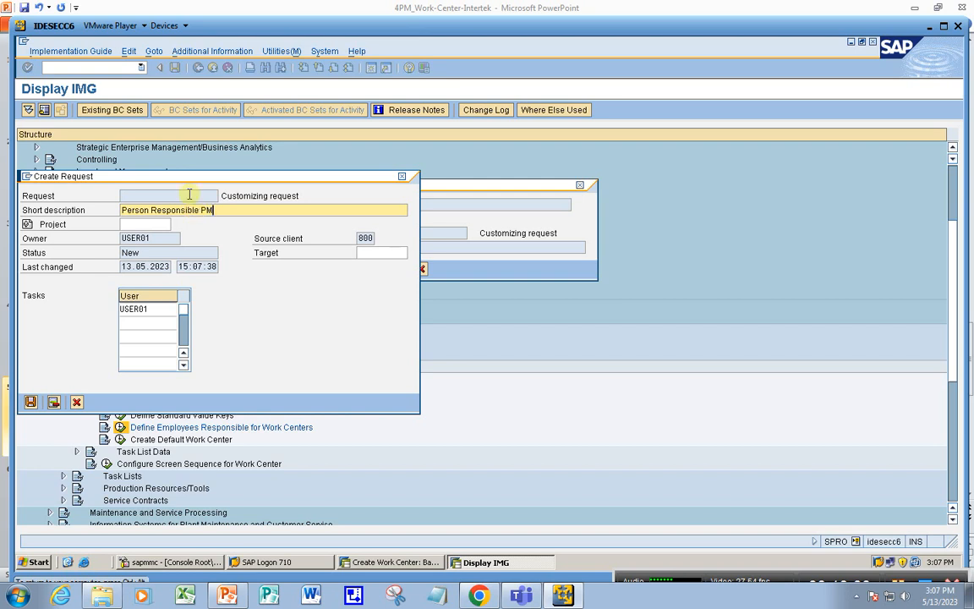
click(29, 402)
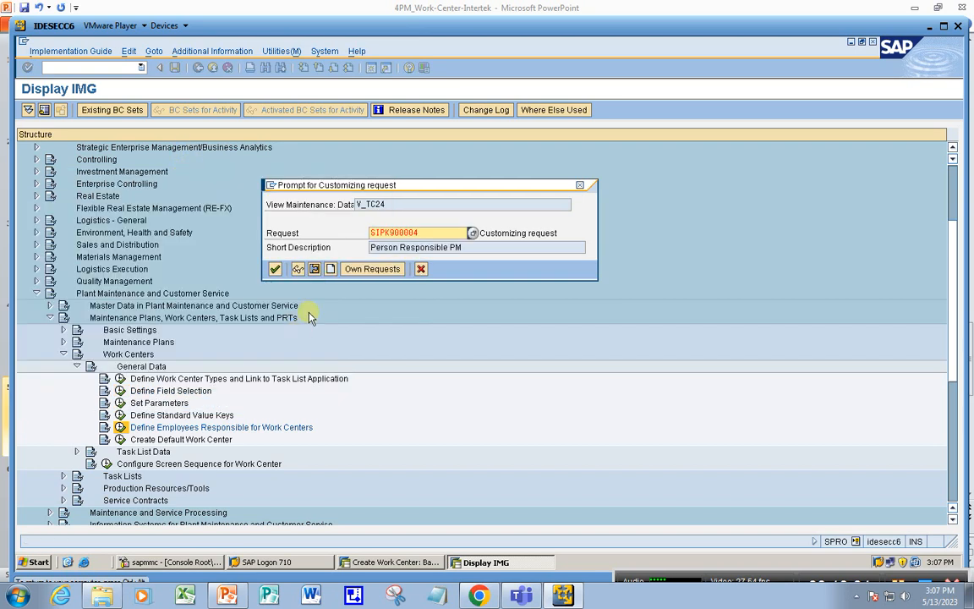
double_click(431, 232)
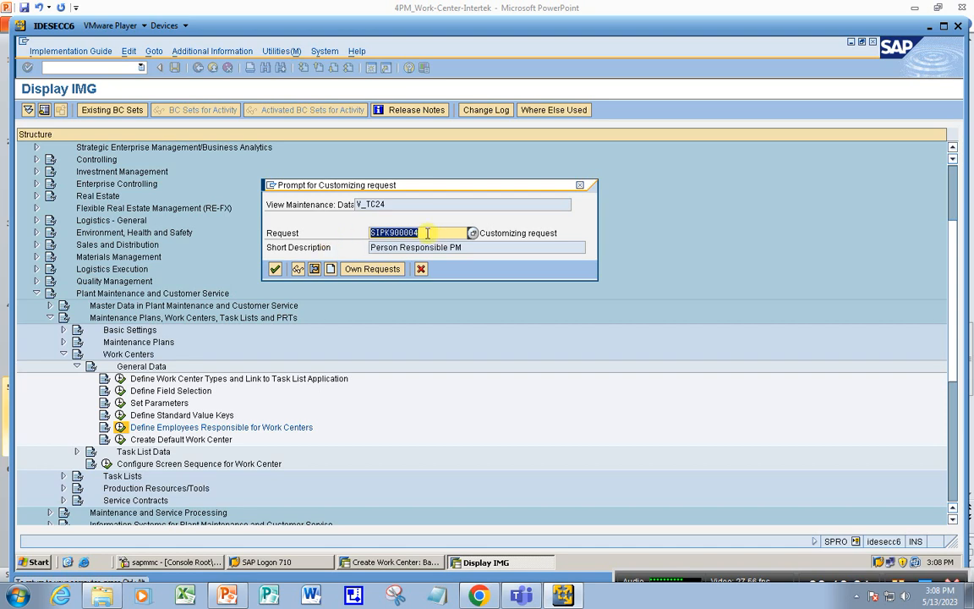
click(274, 269)
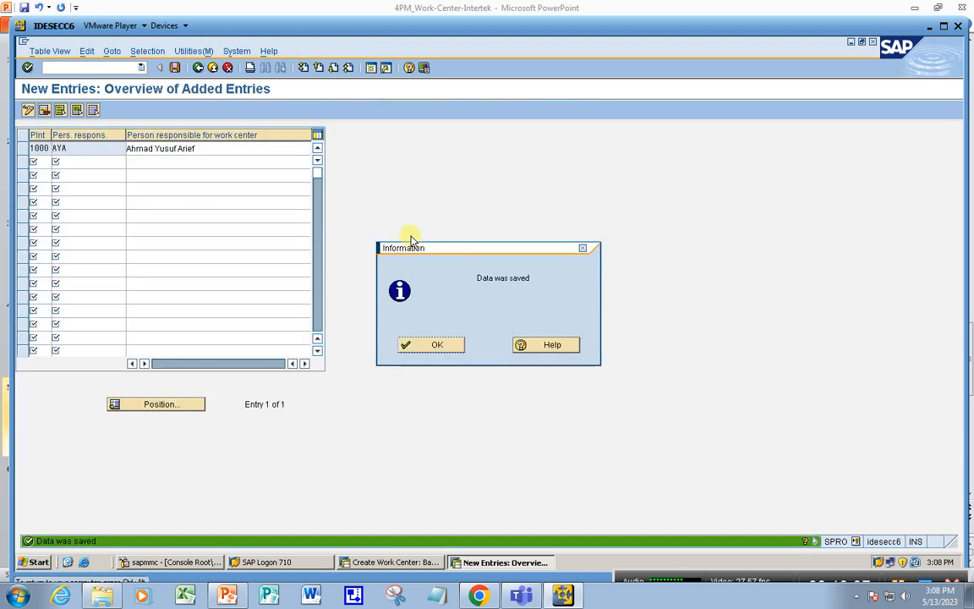
click(444, 347)
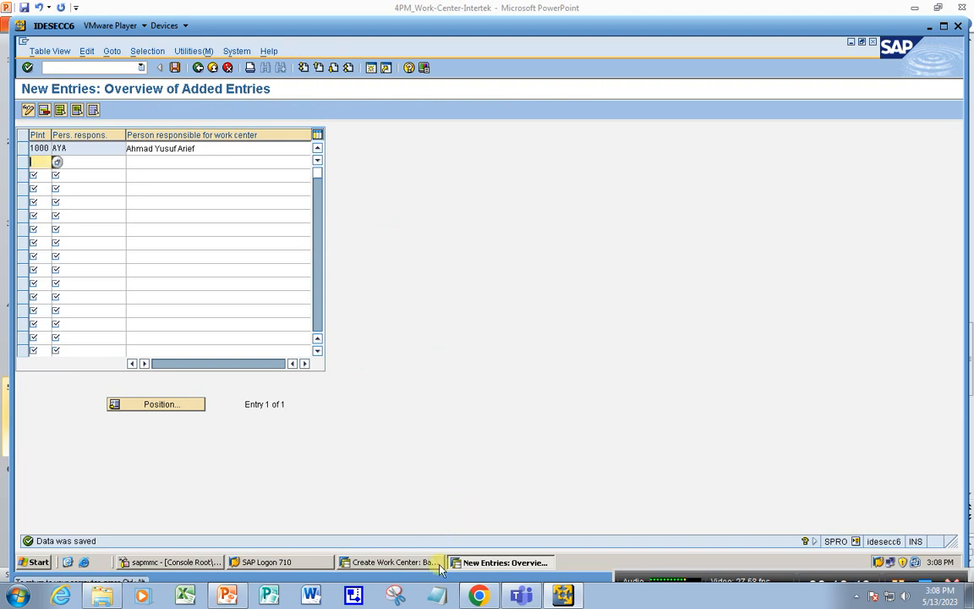
click(437, 595)
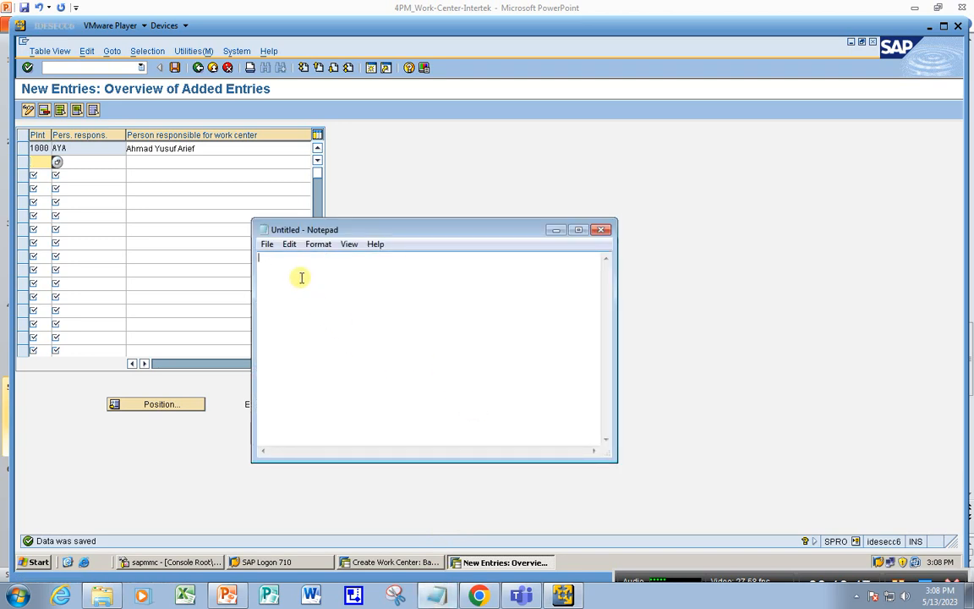
drag(469, 224, 520, 231)
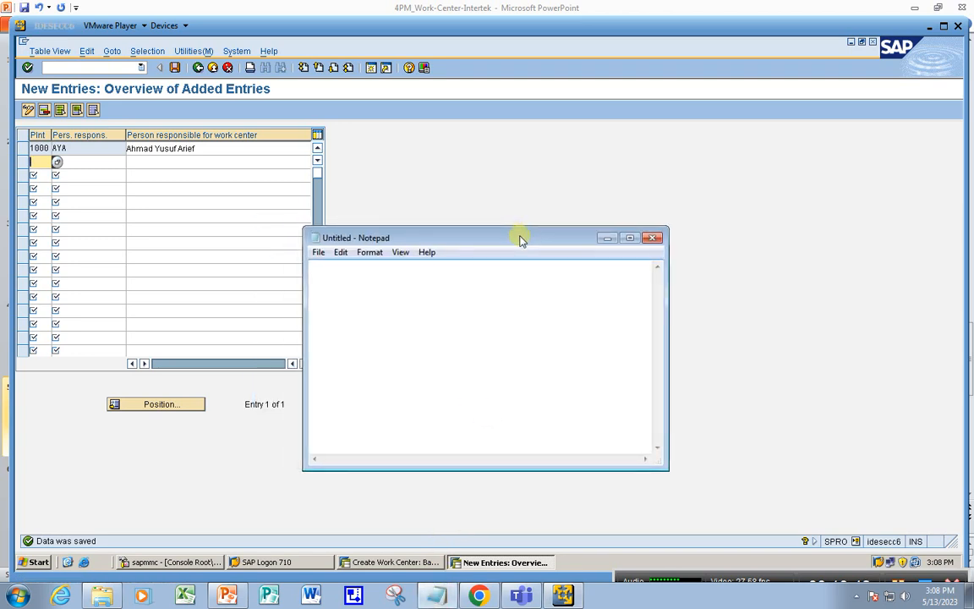
click(652, 240)
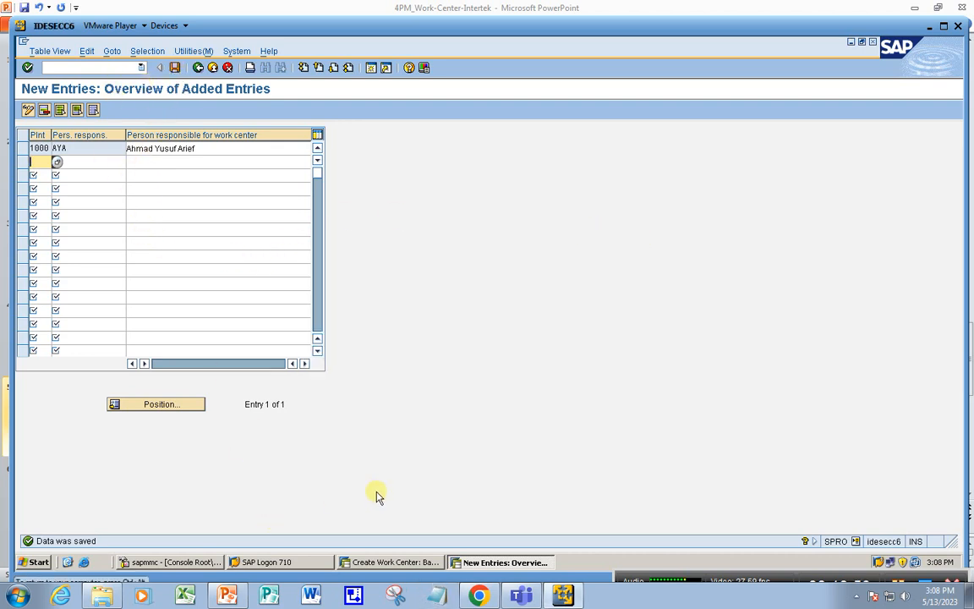
- Leave the customizing view and assign AYA from the value list as person responsible for work center MEGA_ELE
click(197, 68)
click(198, 67)
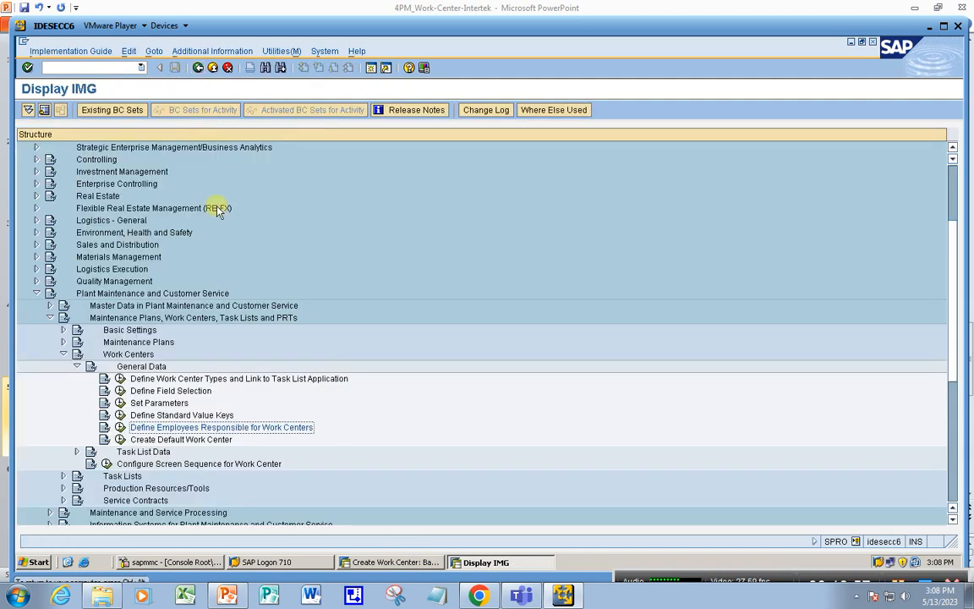
click(374, 561)
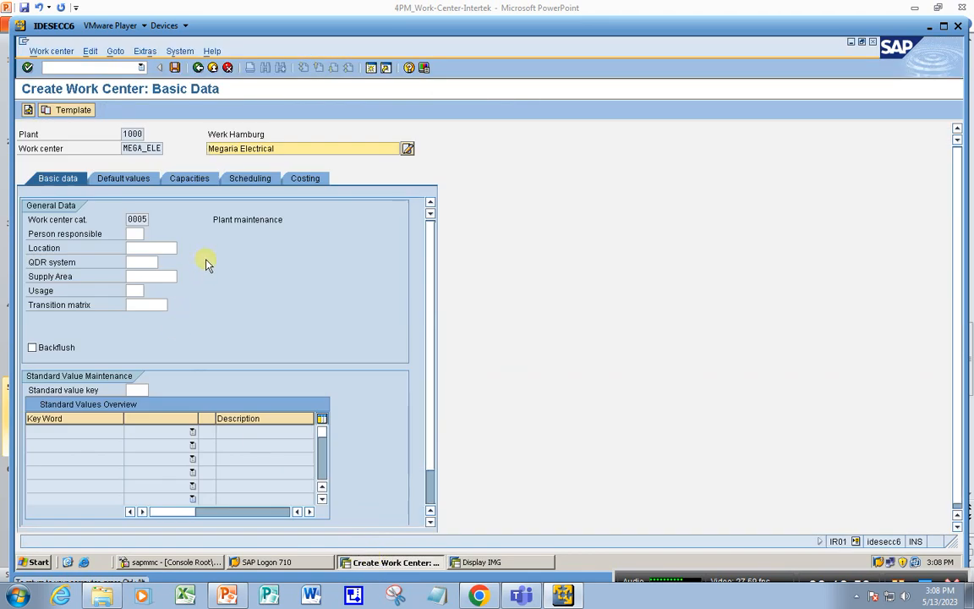
click(131, 233)
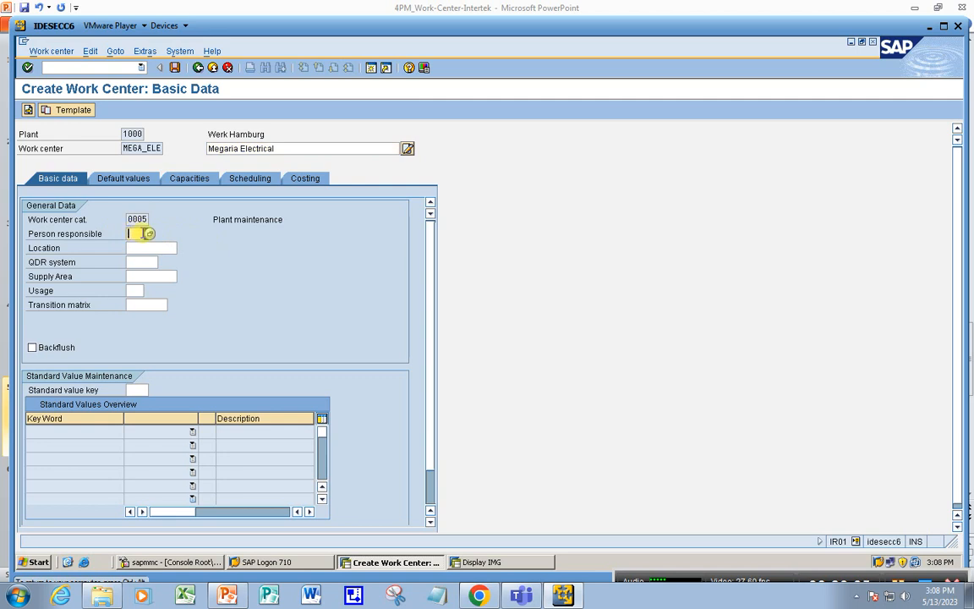
click(150, 233)
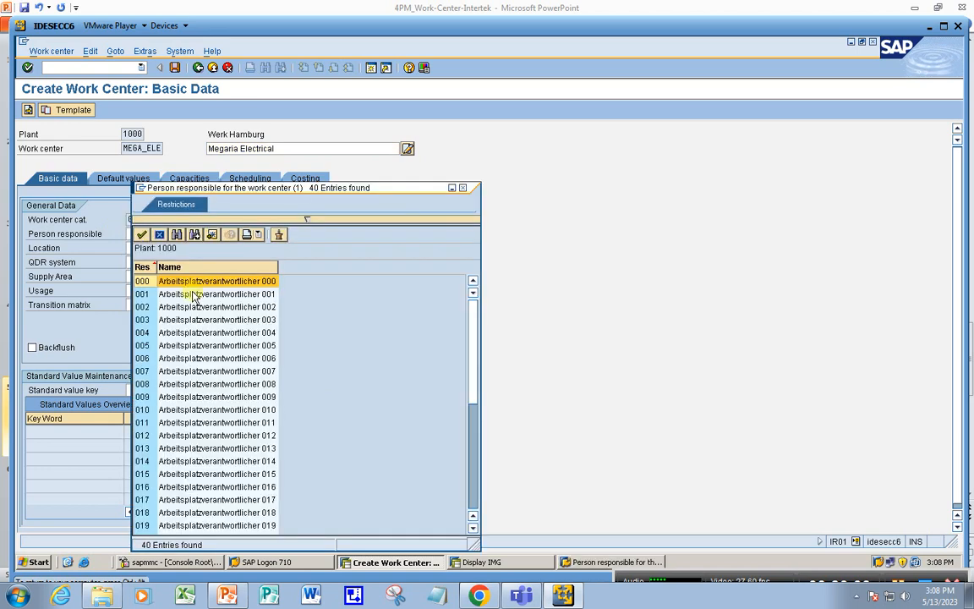
scroll(195, 296, down, 5)
click(189, 460)
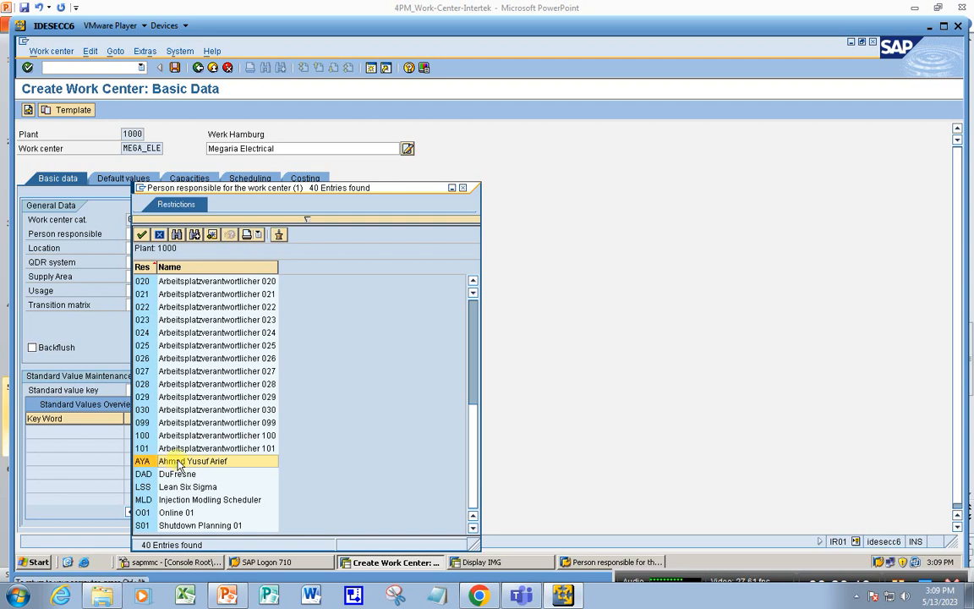
double_click(177, 461)
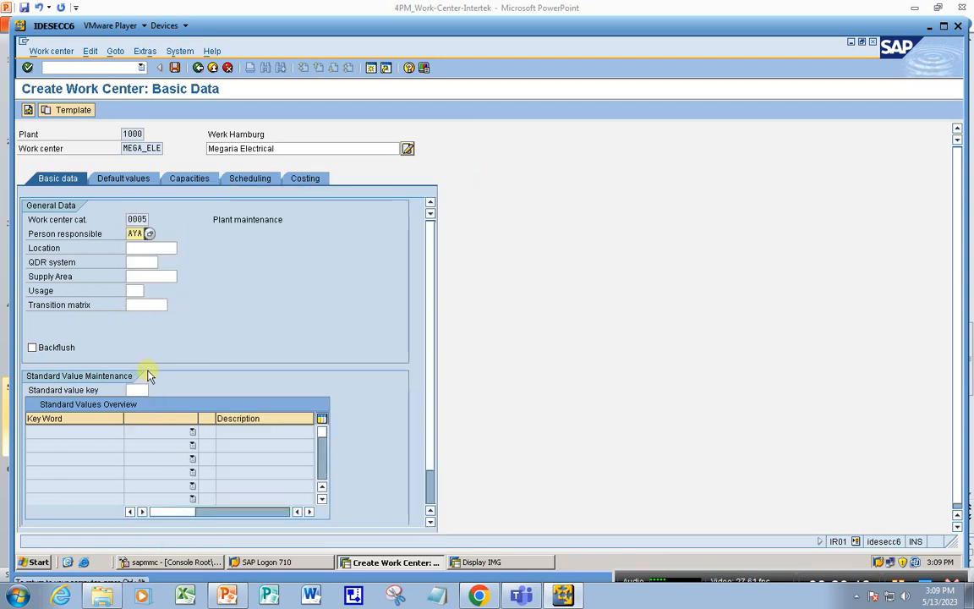
- Set the work center's location to 1, Production Area, from the list of possible locations
click(176, 247)
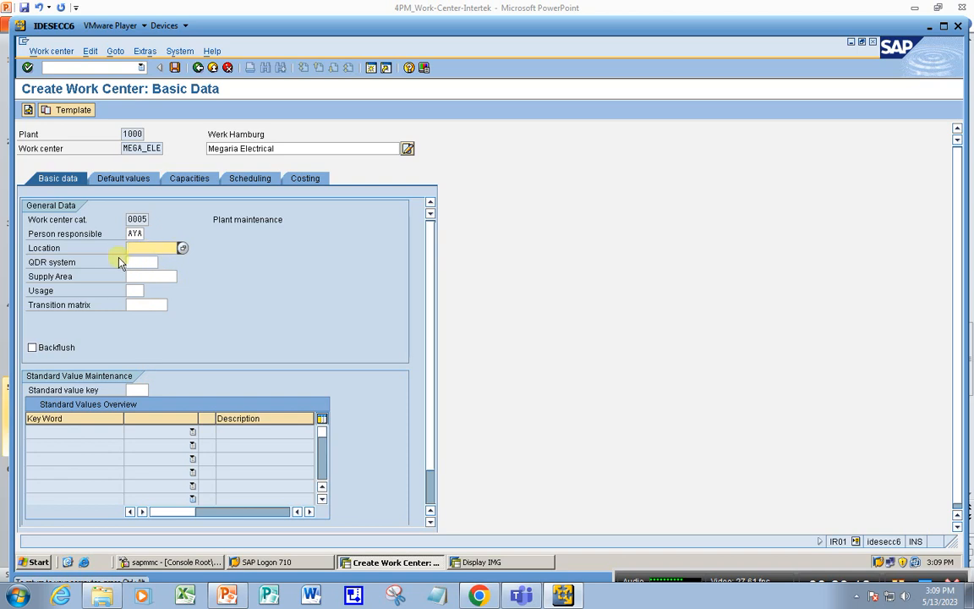
click(183, 248)
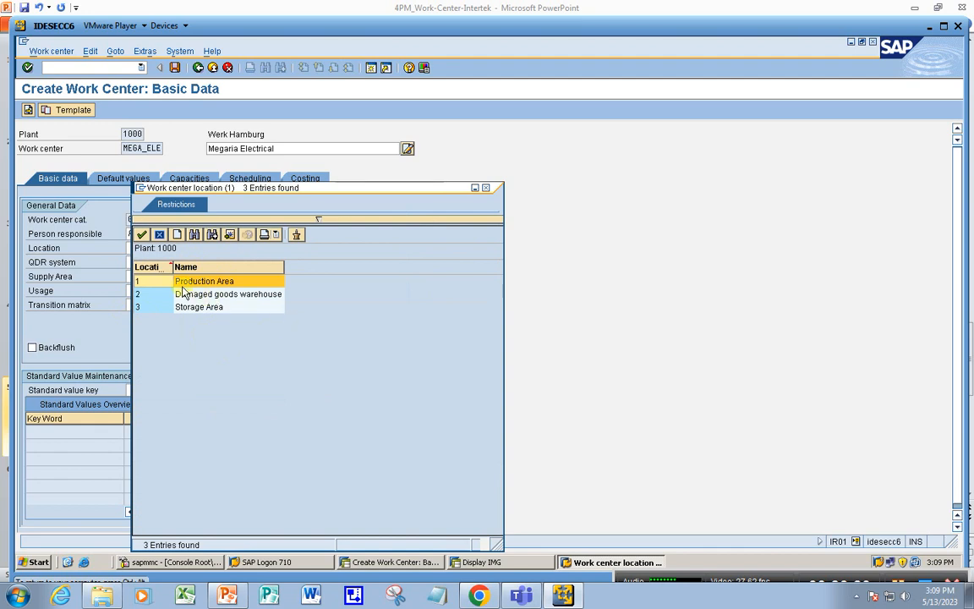
double_click(144, 281)
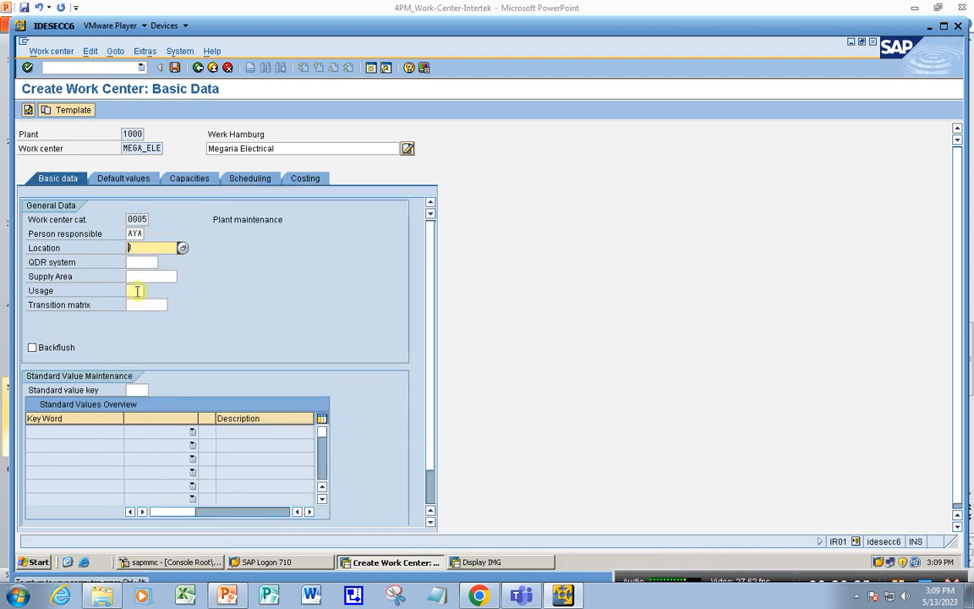
- Set the work center's task list usage to 009, All task list types, from the list of possible usages
click(137, 291)
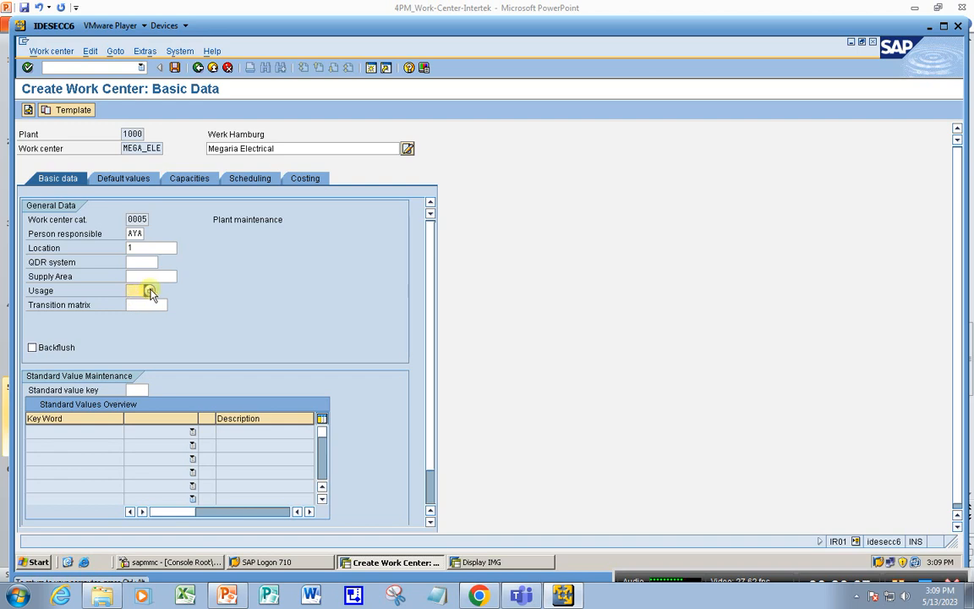
click(149, 291)
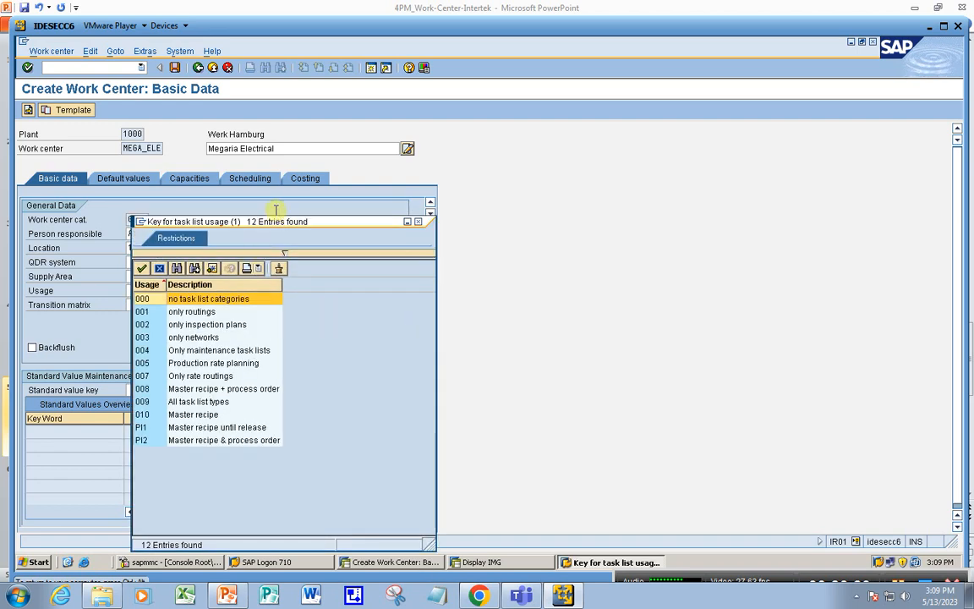
drag(324, 222, 505, 205)
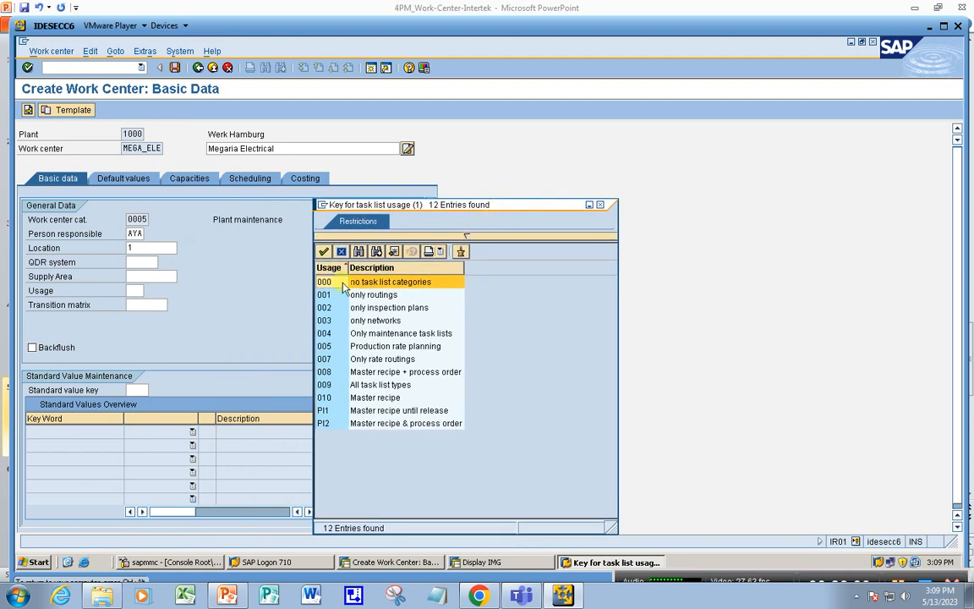
click(388, 296)
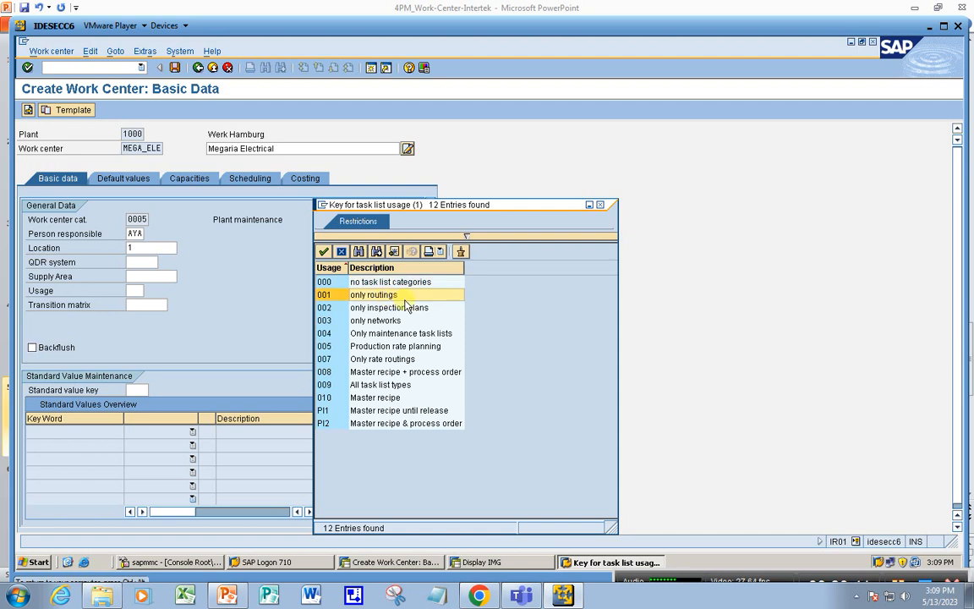
click(370, 346)
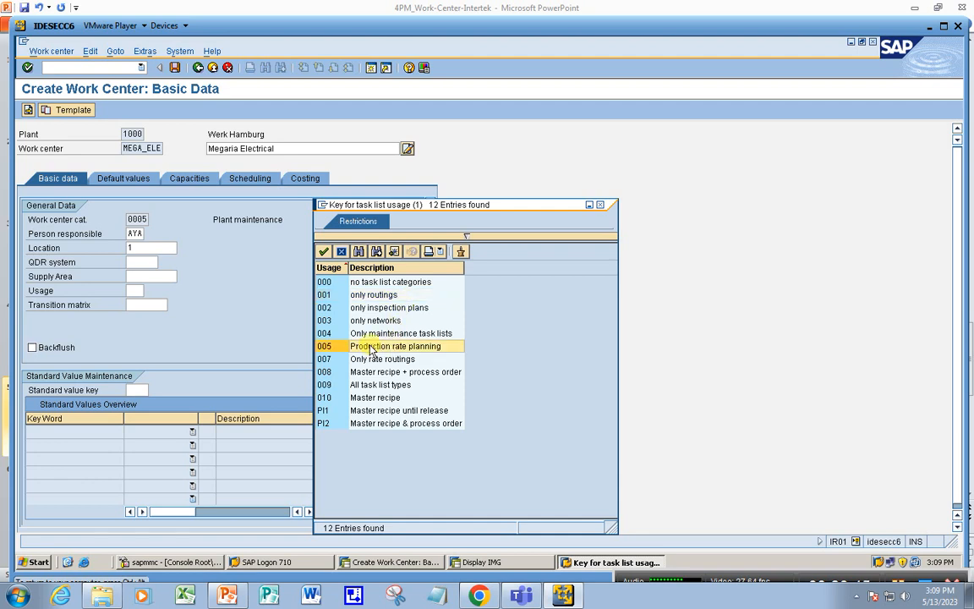
click(373, 399)
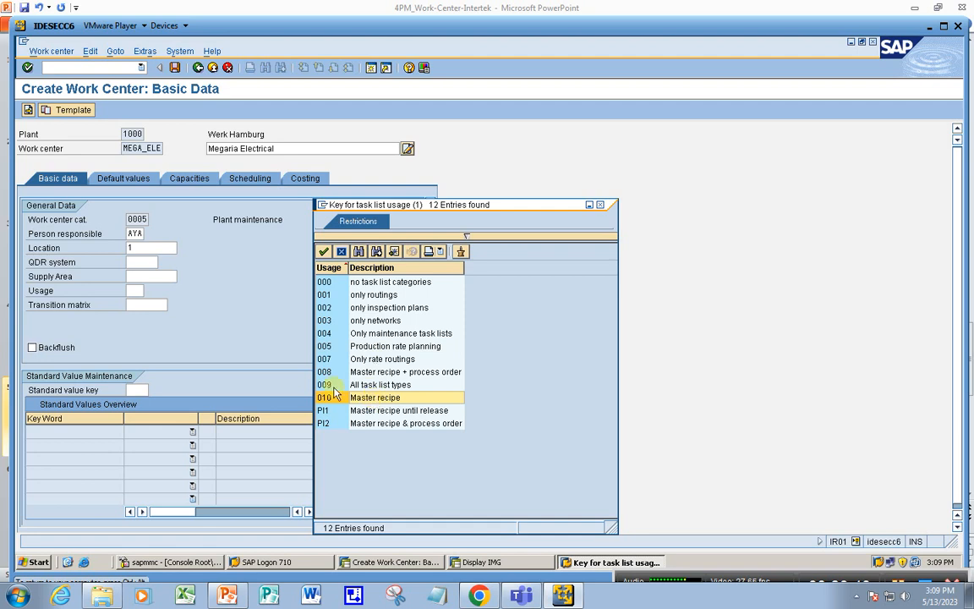
click(365, 386)
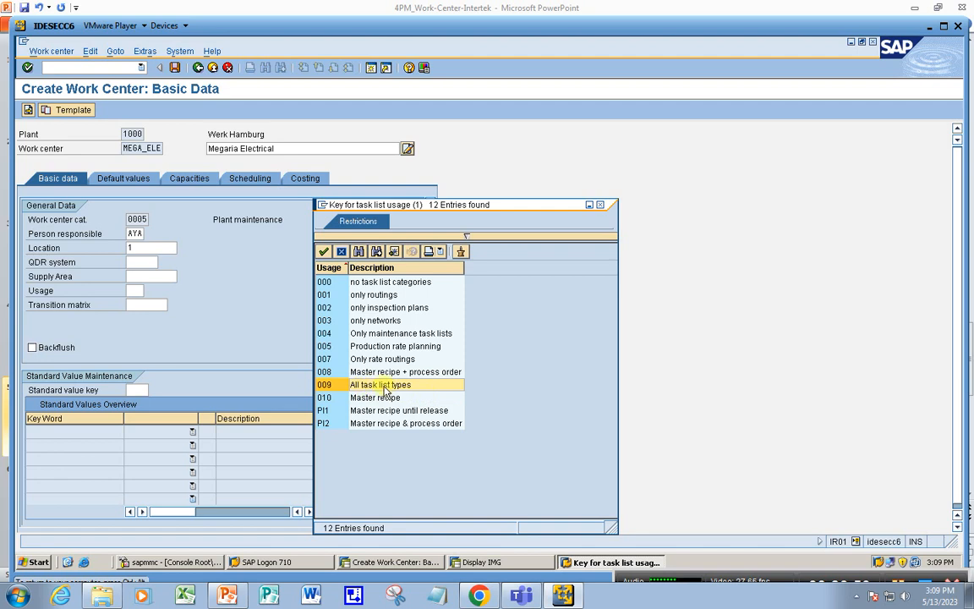
double_click(385, 387)
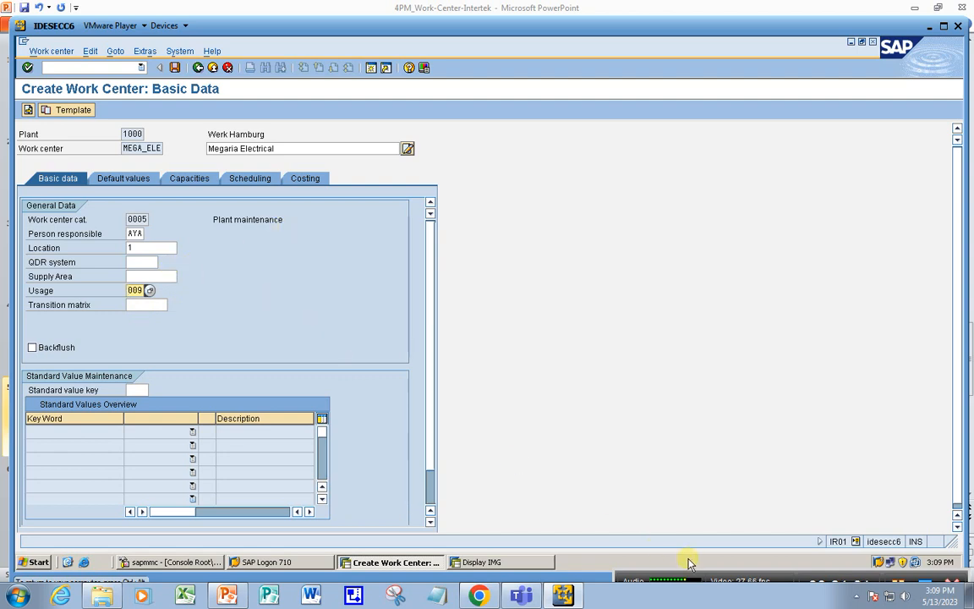
- Set the standard value key to SAP0, No standard values, from the value list and validate the basic data
mouse_move(691, 576)
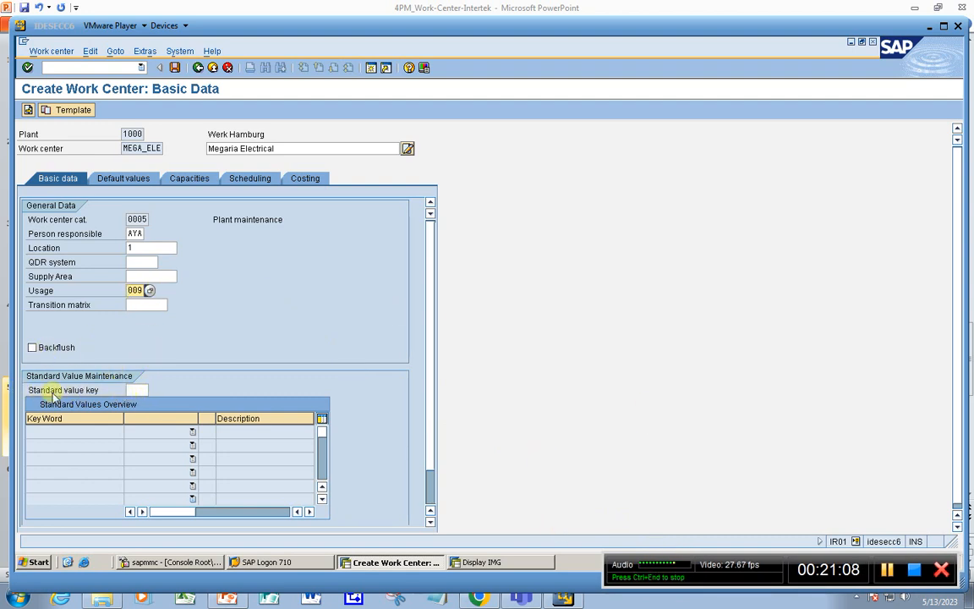
click(136, 390)
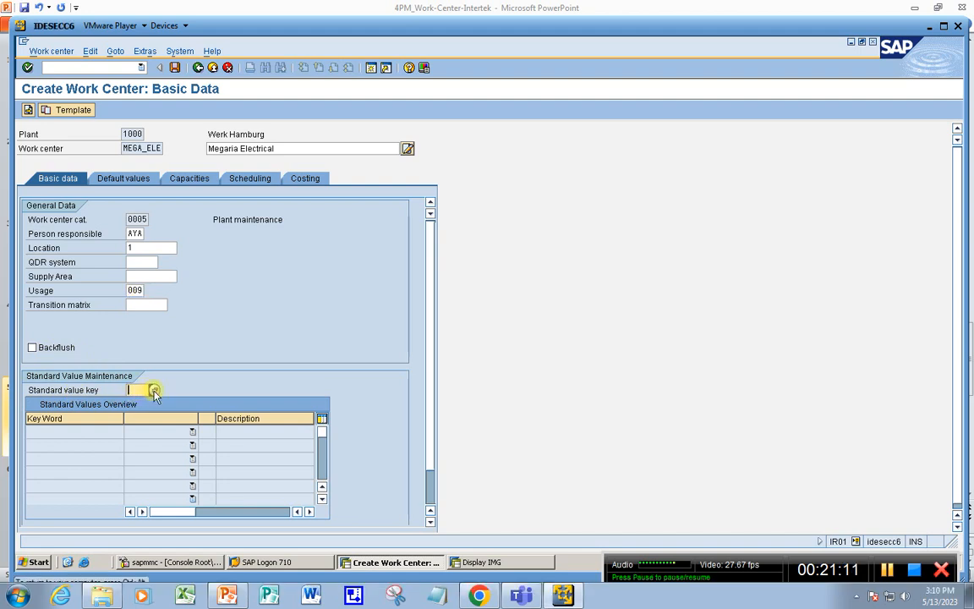
click(154, 391)
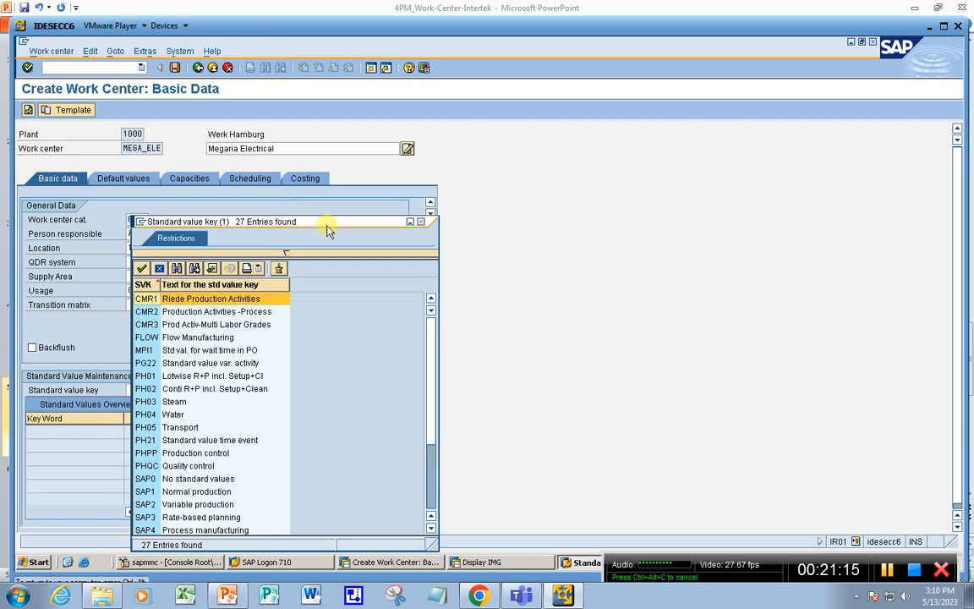
drag(328, 230, 484, 167)
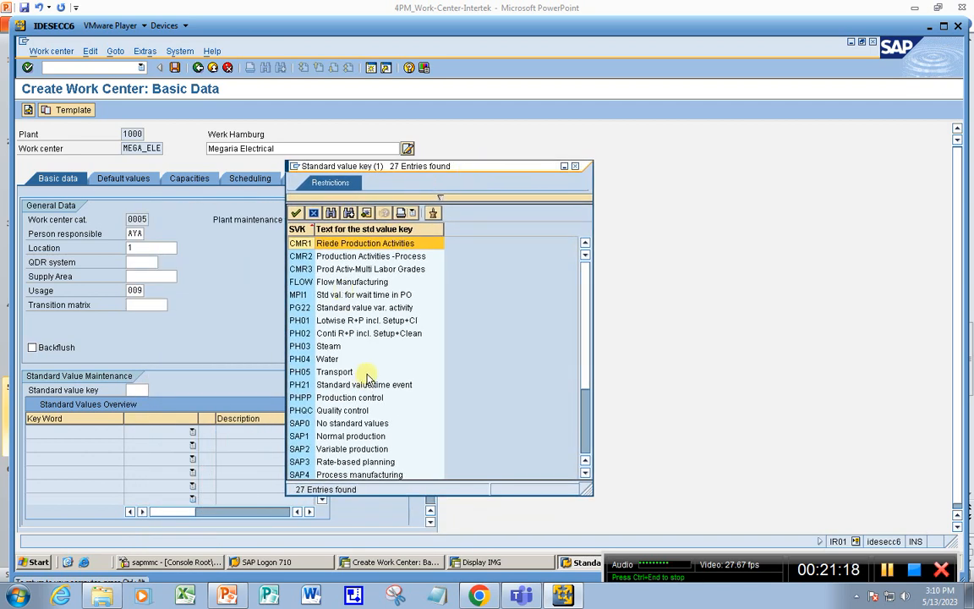
scroll(333, 376, down, 1)
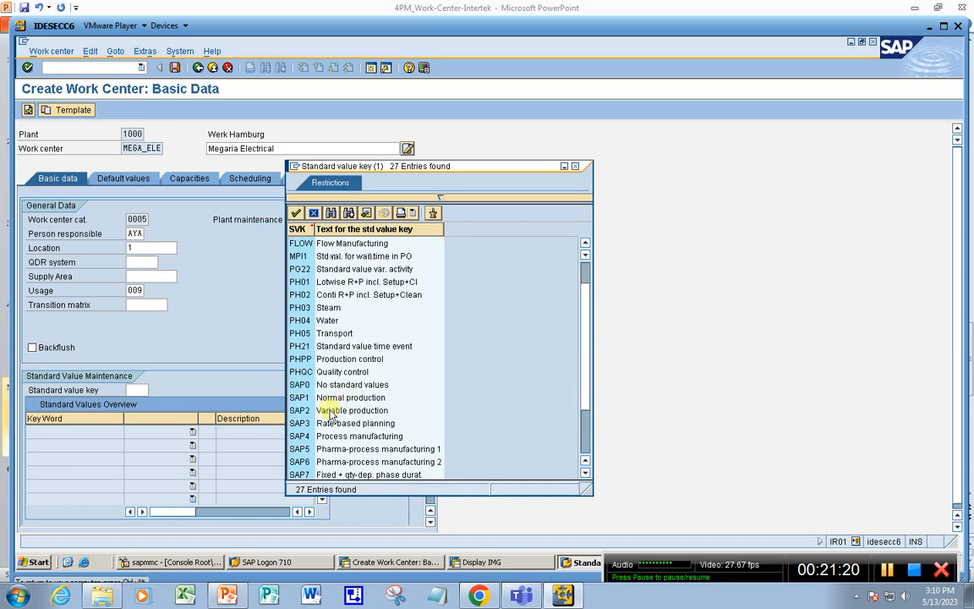
click(298, 397)
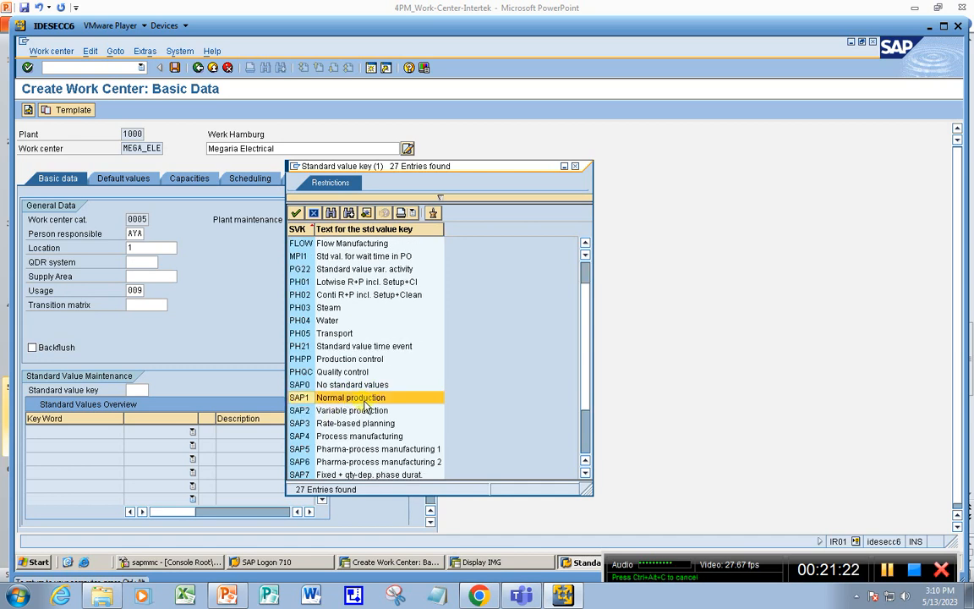
click(304, 385)
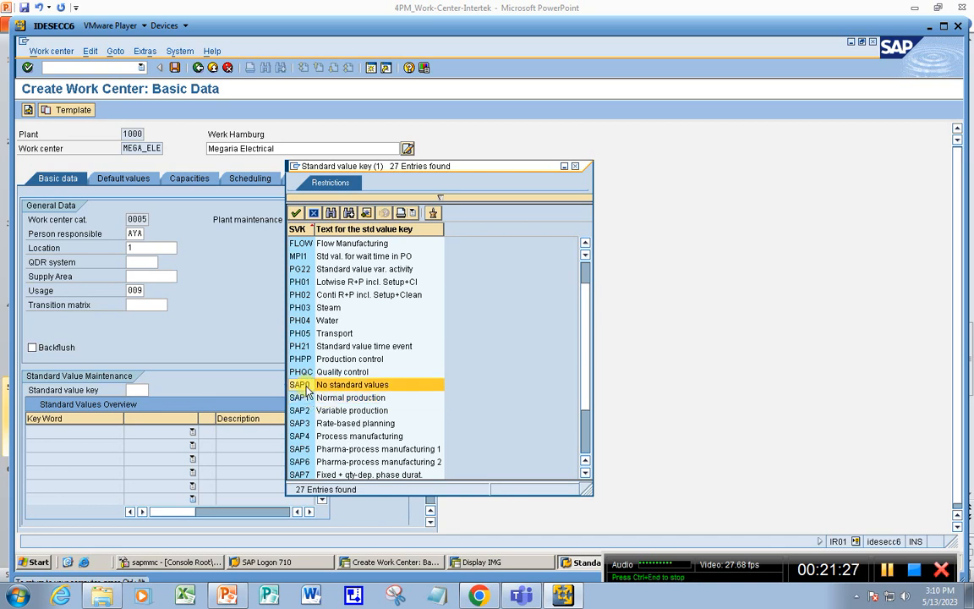
double_click(304, 386)
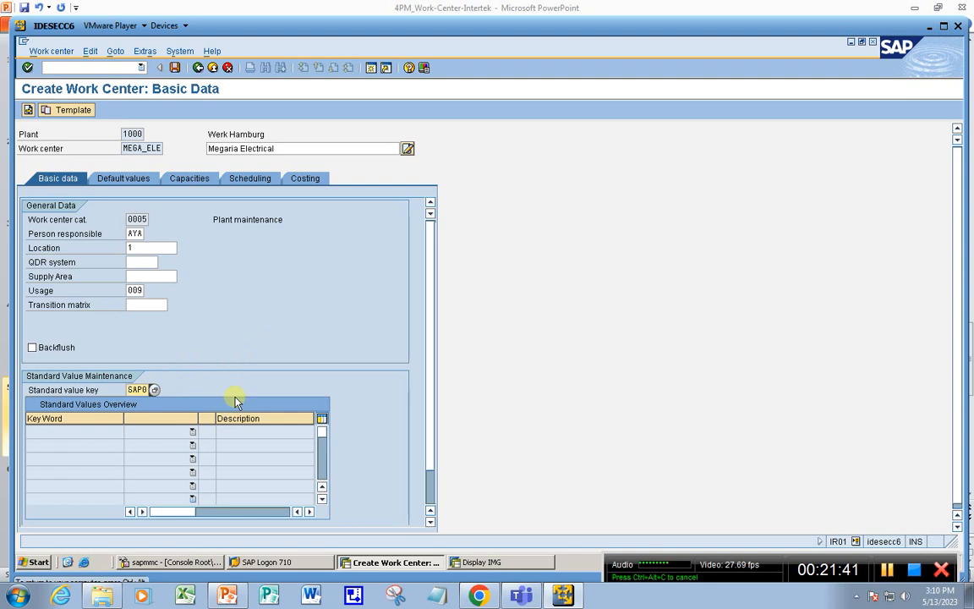
key(Return)
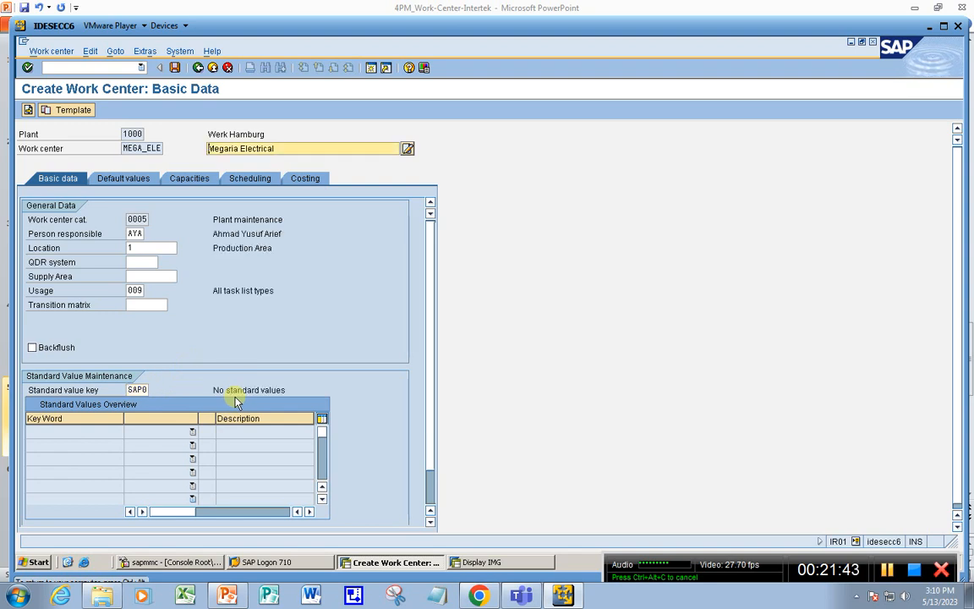
- Set the control key in the operation default values to PM01, Plant maintenance - internal
click(119, 180)
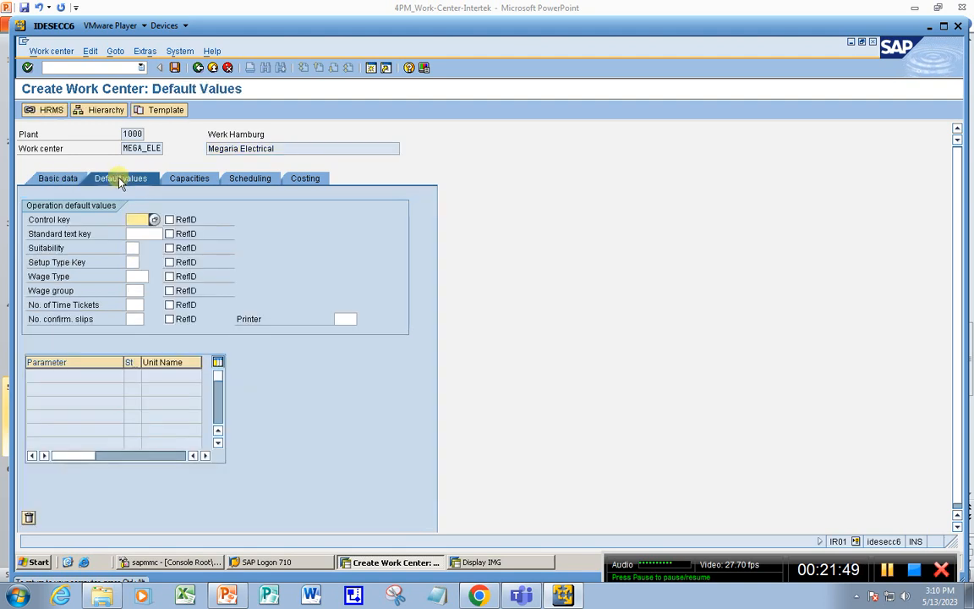
click(154, 218)
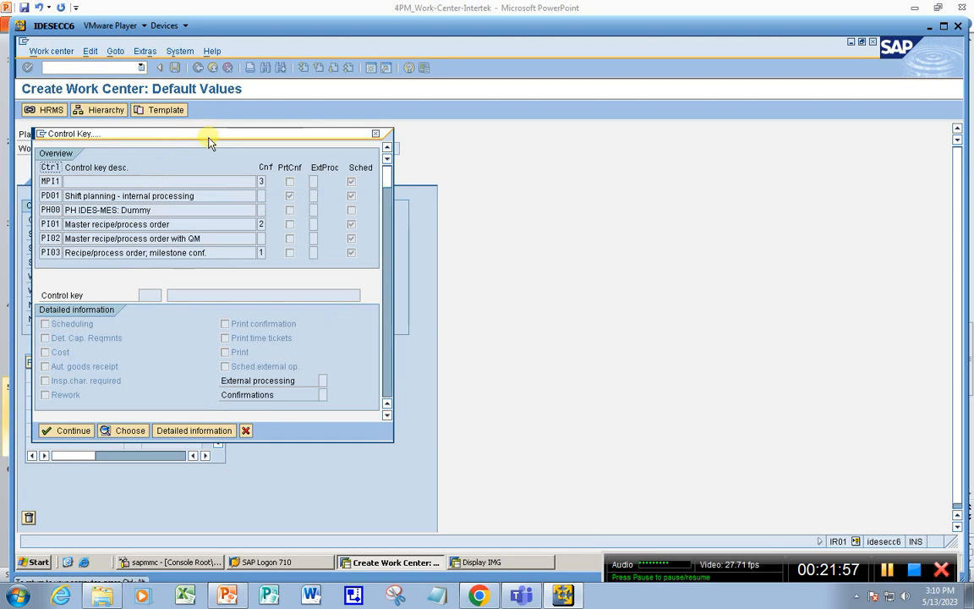
drag(216, 134, 452, 163)
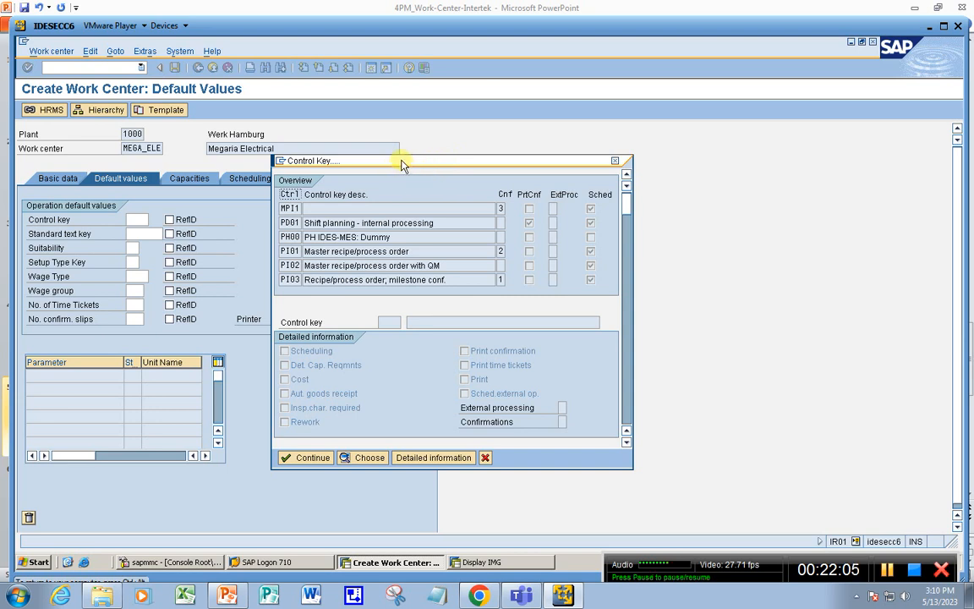
drag(400, 161, 410, 149)
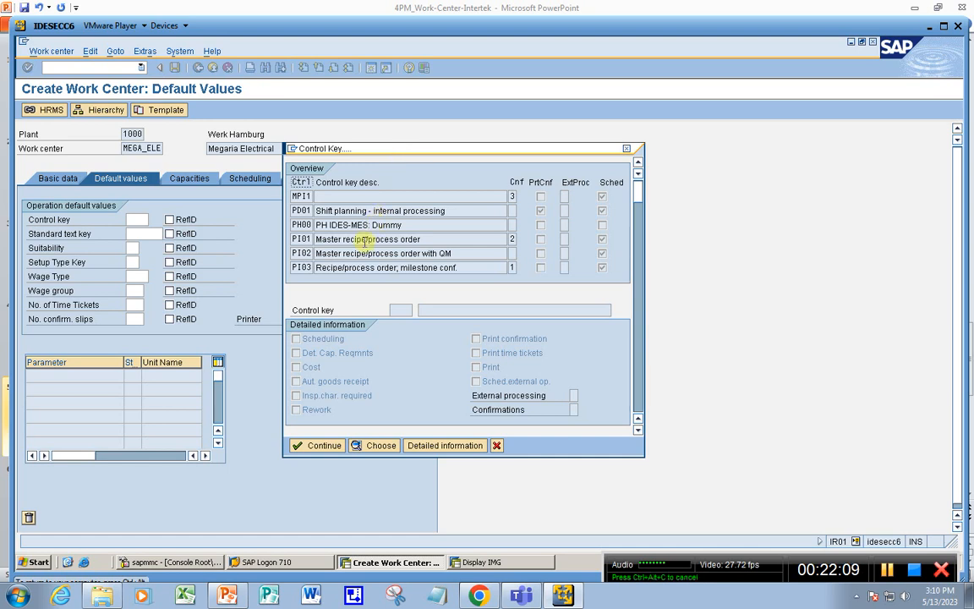
scroll(376, 239, down, 1)
scroll(377, 239, down, 6)
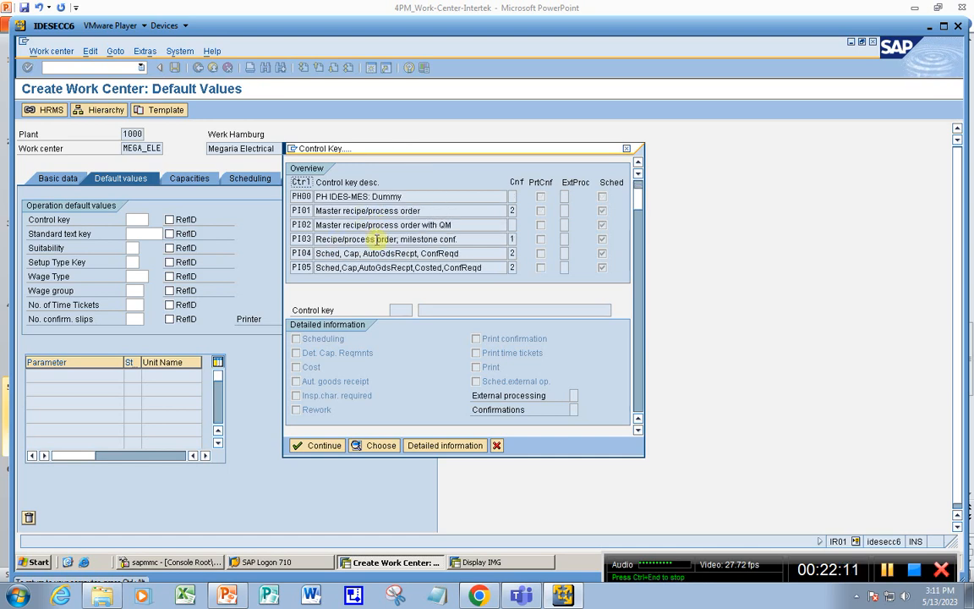
scroll(377, 239, down, 6)
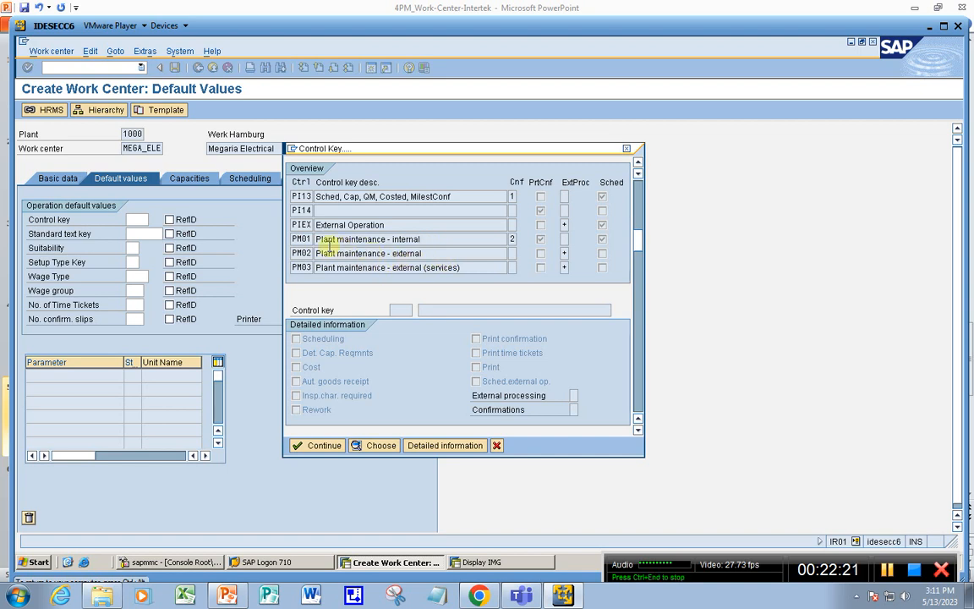
click(436, 238)
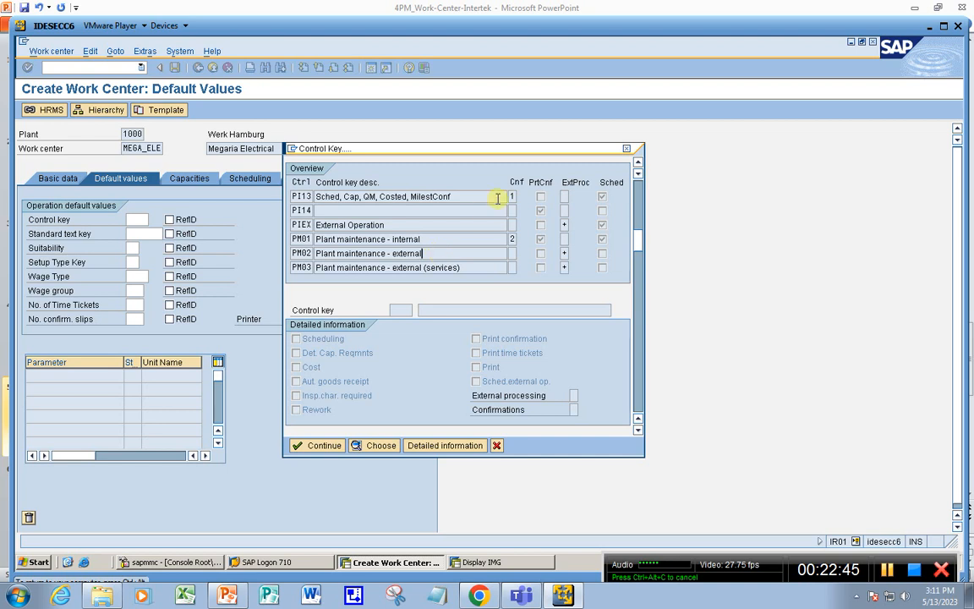
double_click(425, 239)
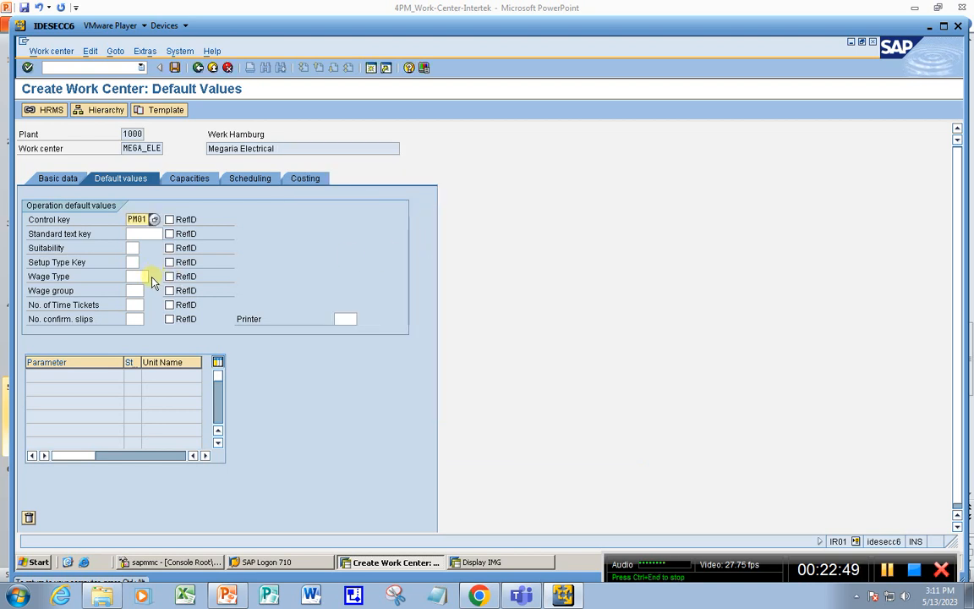
key(Return)
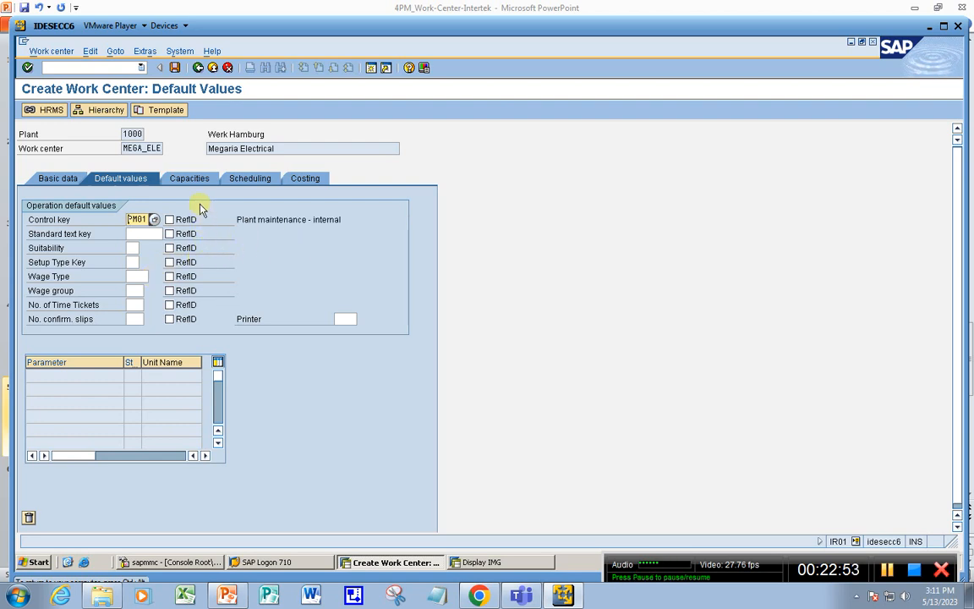
- Assign capacity category 001, Machine, to the work center and open its capacity header data
click(191, 179)
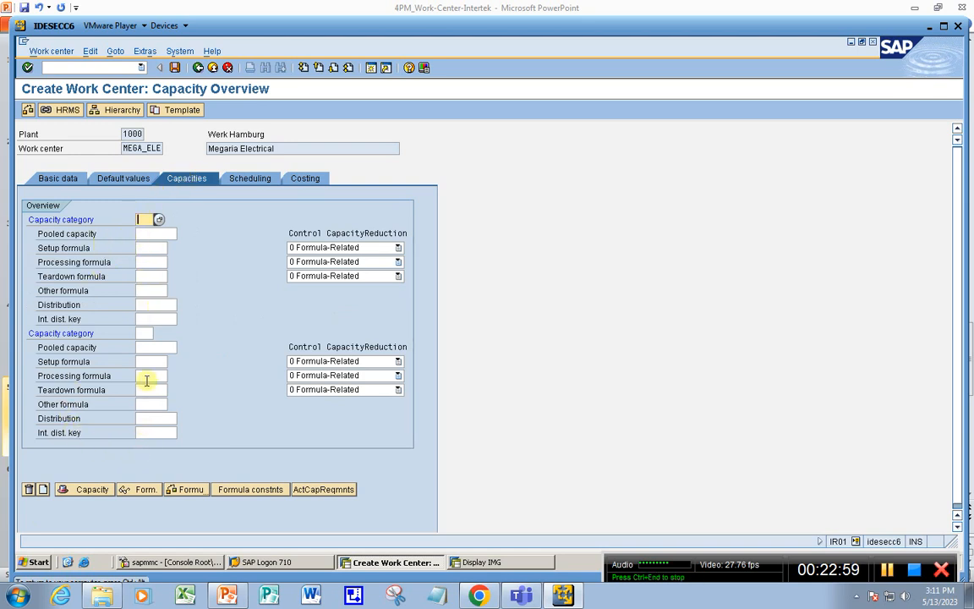
click(90, 490)
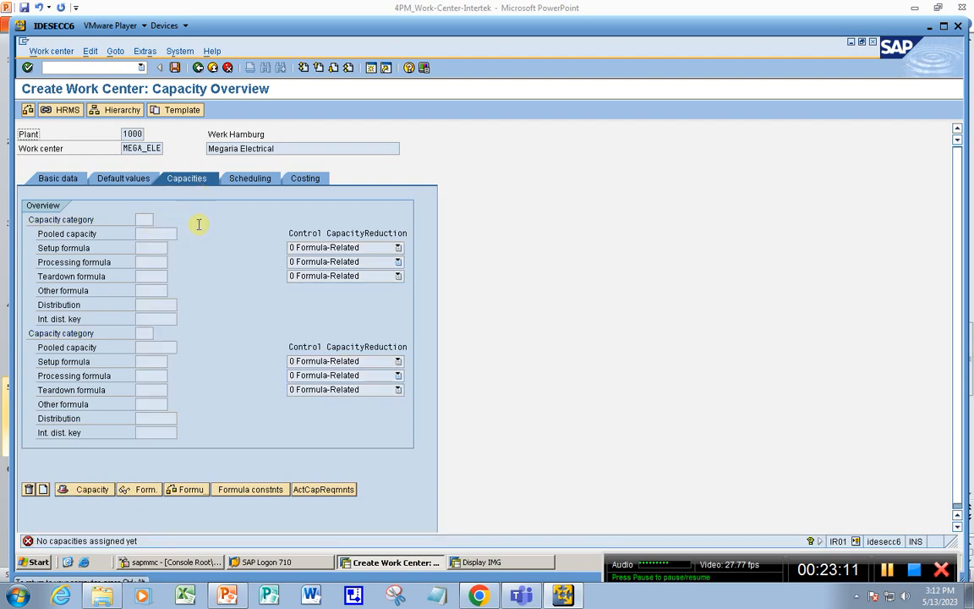
key(Return)
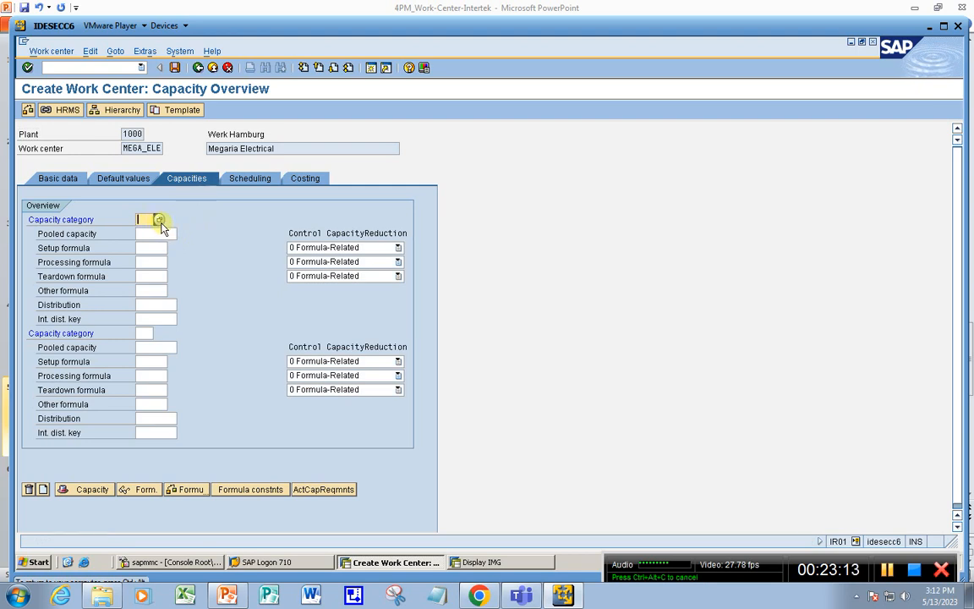
click(159, 220)
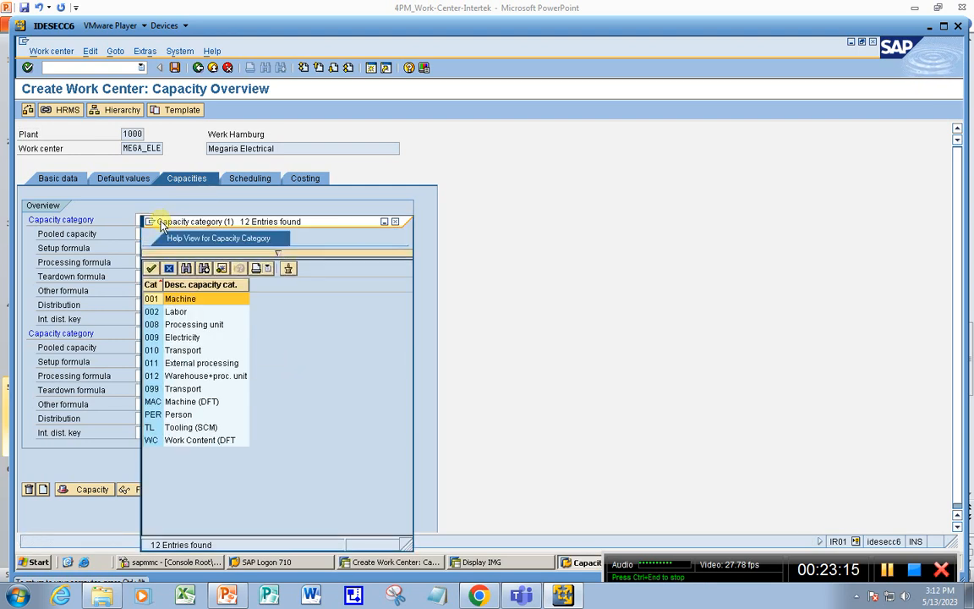
double_click(152, 299)
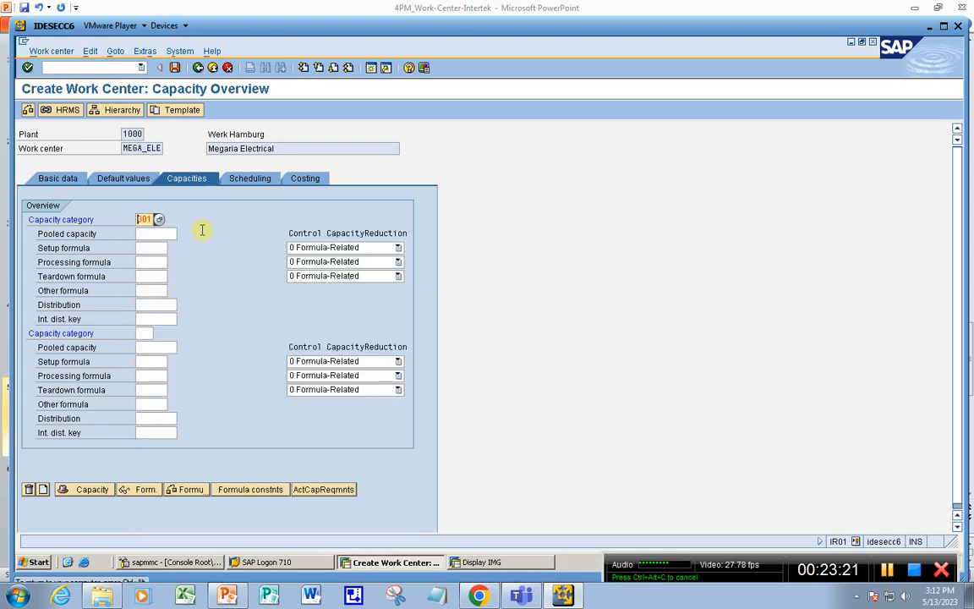
click(94, 490)
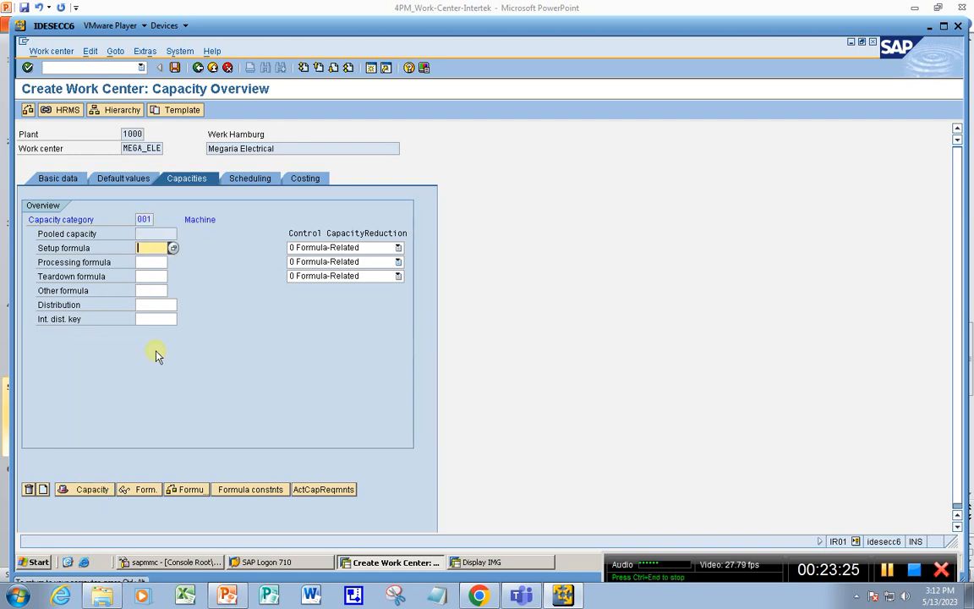
click(93, 491)
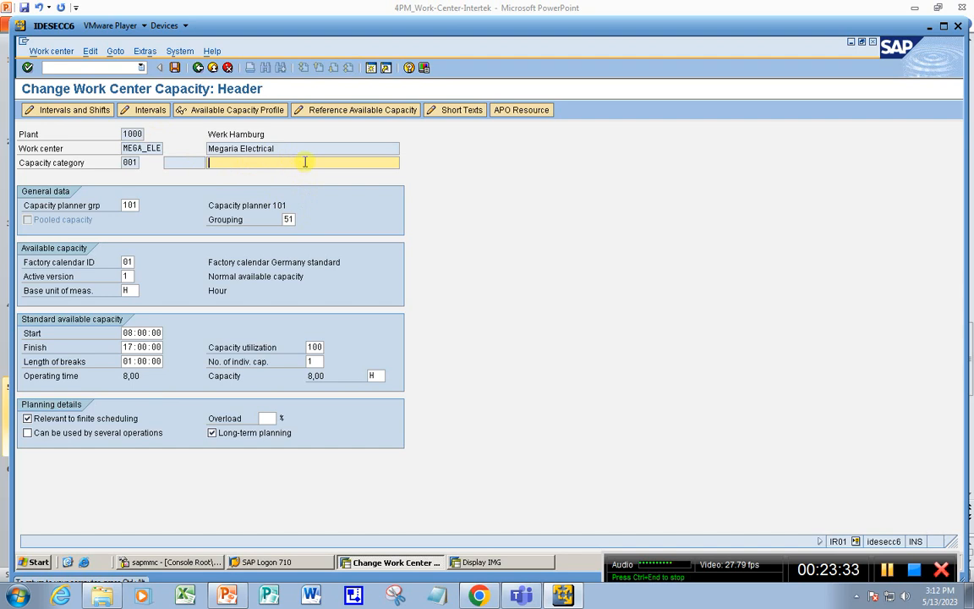
- Copy the work center description Megaria Electrical into the description of capacity category 001
drag(283, 151, 134, 131)
key(ctrl+c)
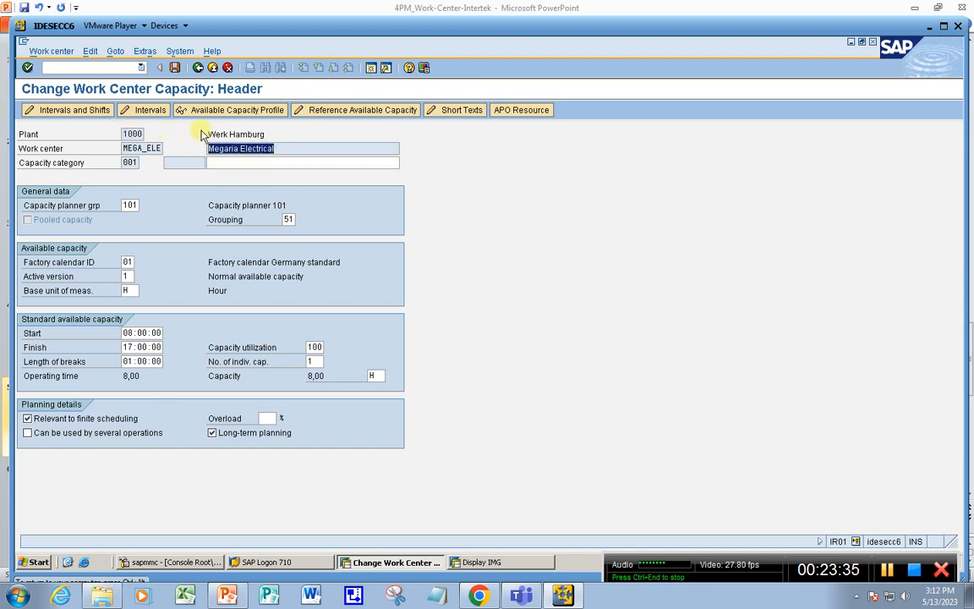
click(245, 132)
click(224, 163)
key(ctrl+v)
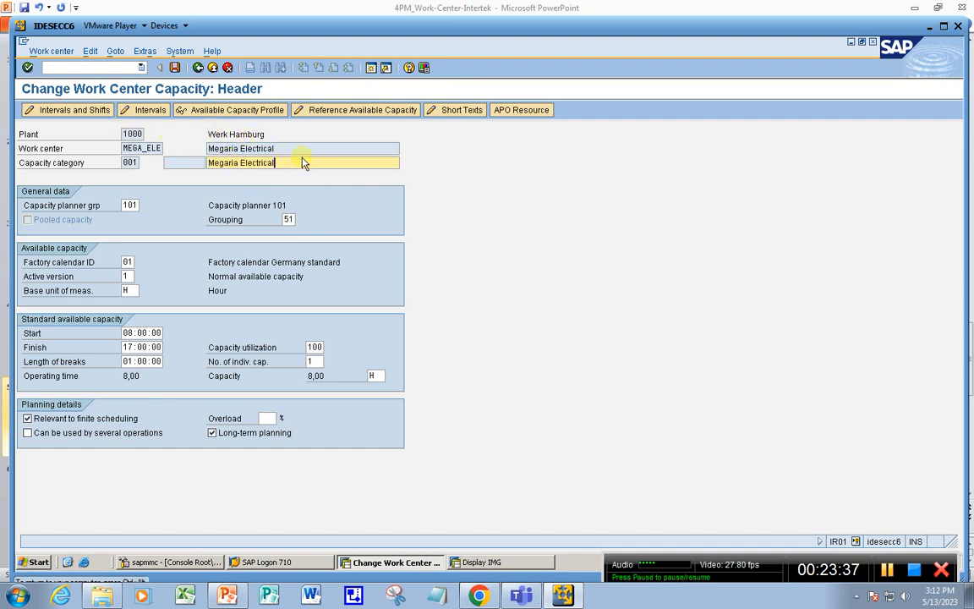
- Examine the available factory calendars in the value list for the factory calendar ID, sorting them by ID in both directions
click(129, 264)
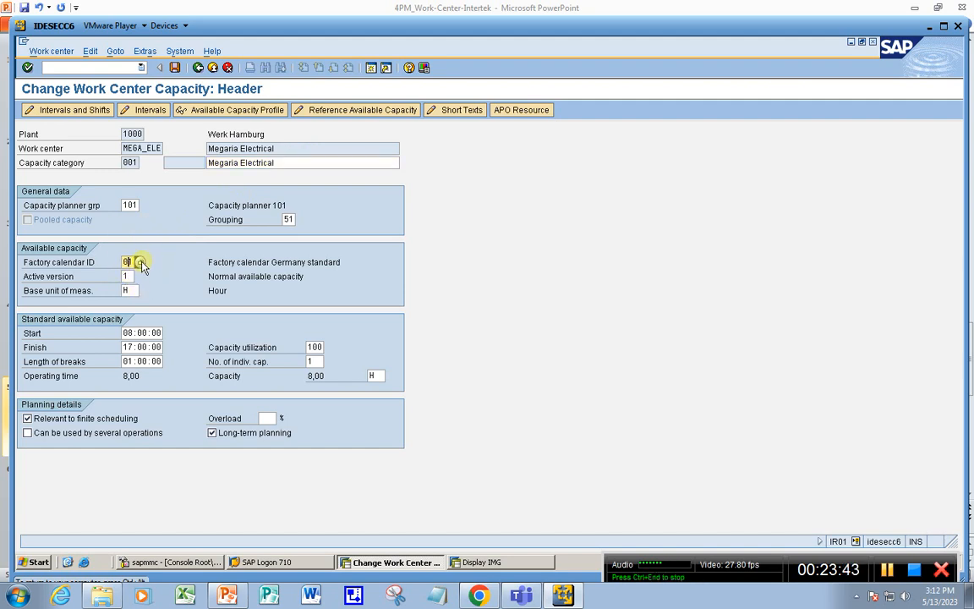
click(142, 263)
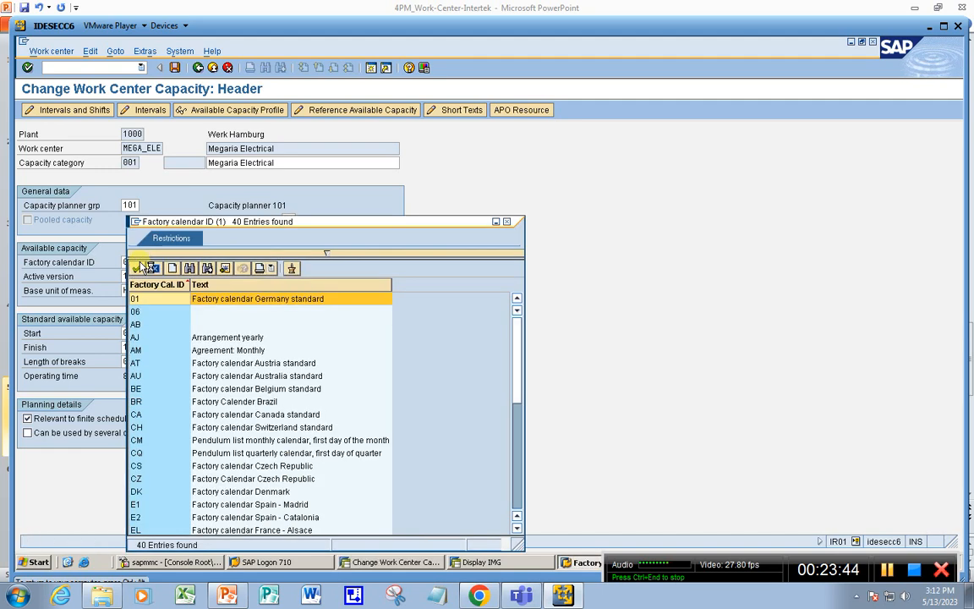
drag(268, 221, 415, 144)
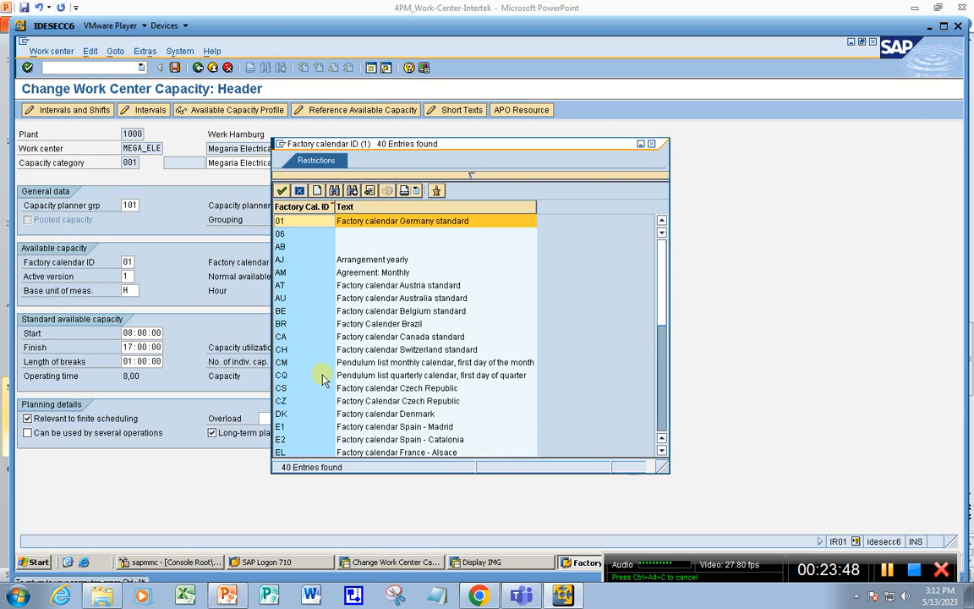
scroll(312, 401, down, 2)
scroll(311, 396, up, 2)
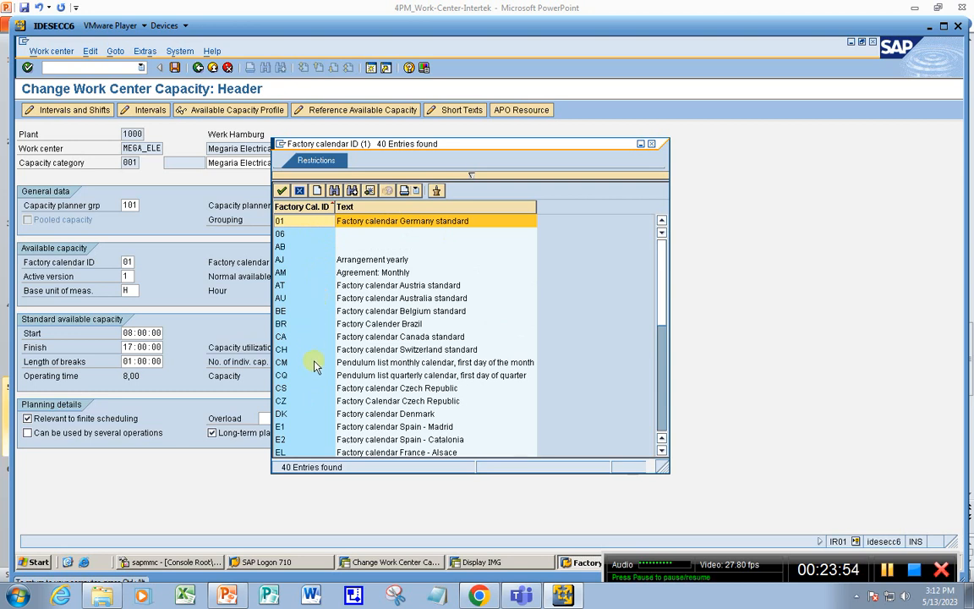
scroll(319, 376, down, 2)
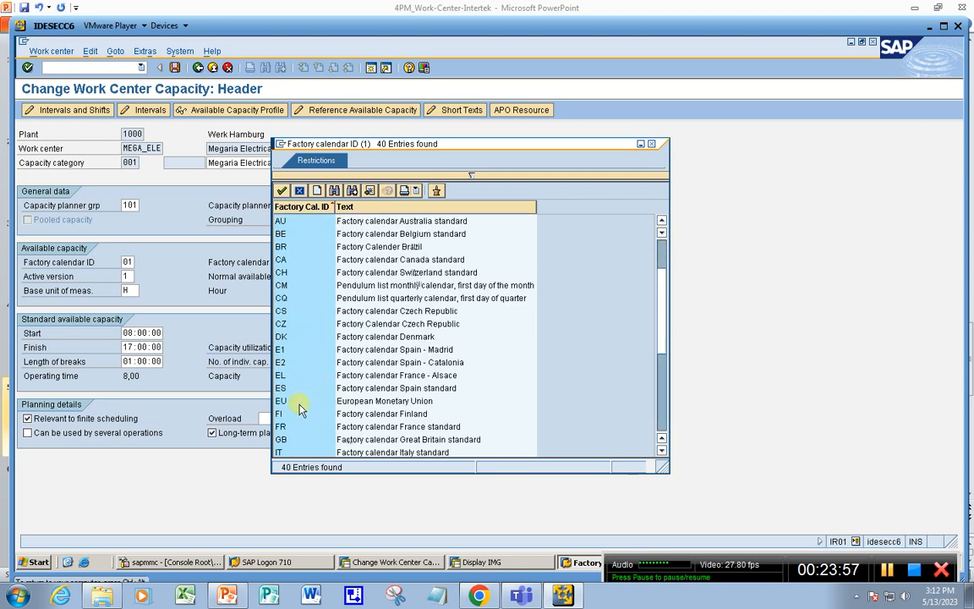
scroll(303, 407, down, 2)
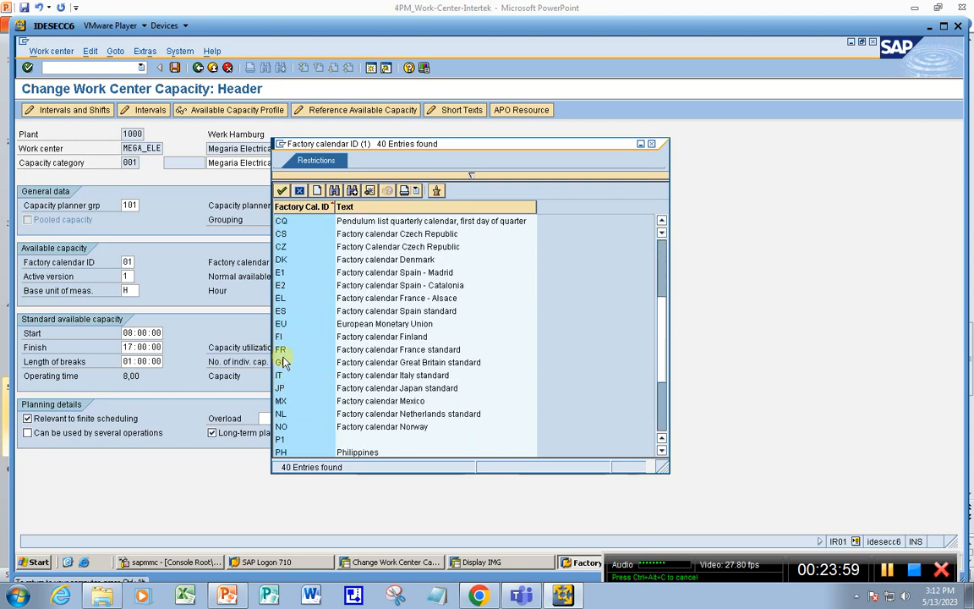
scroll(292, 432, down, 1)
scroll(293, 406, up, 5)
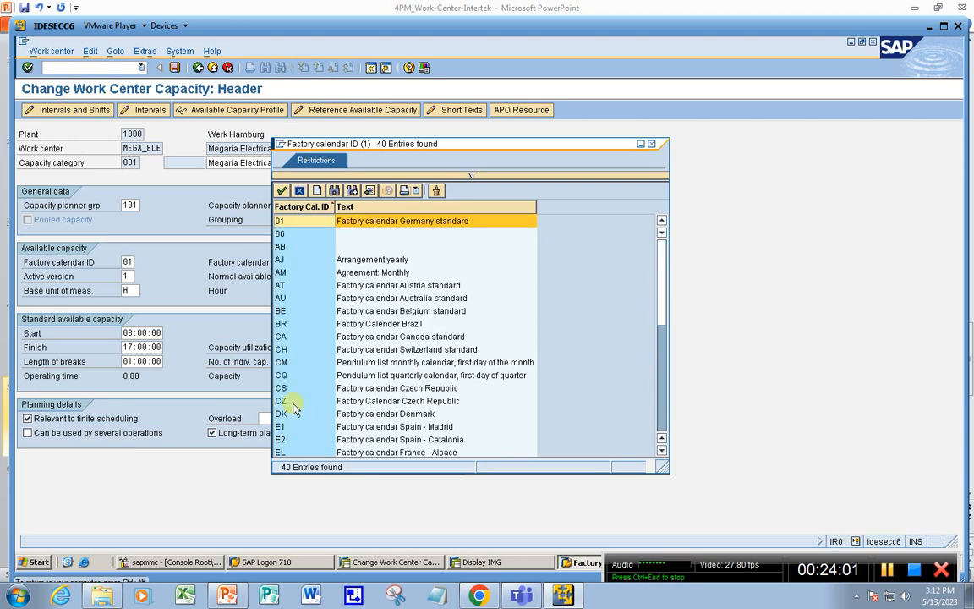
click(311, 206)
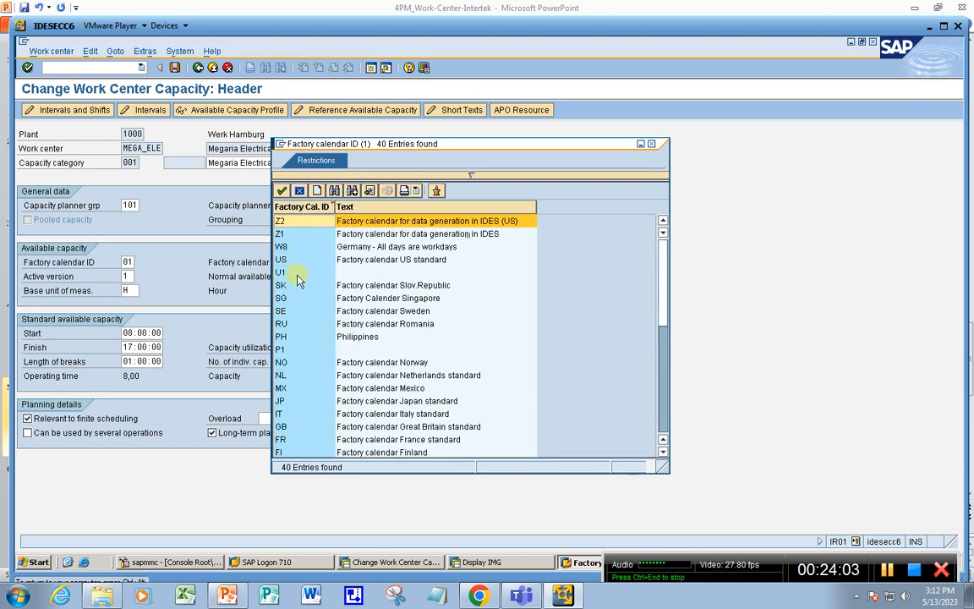
click(304, 207)
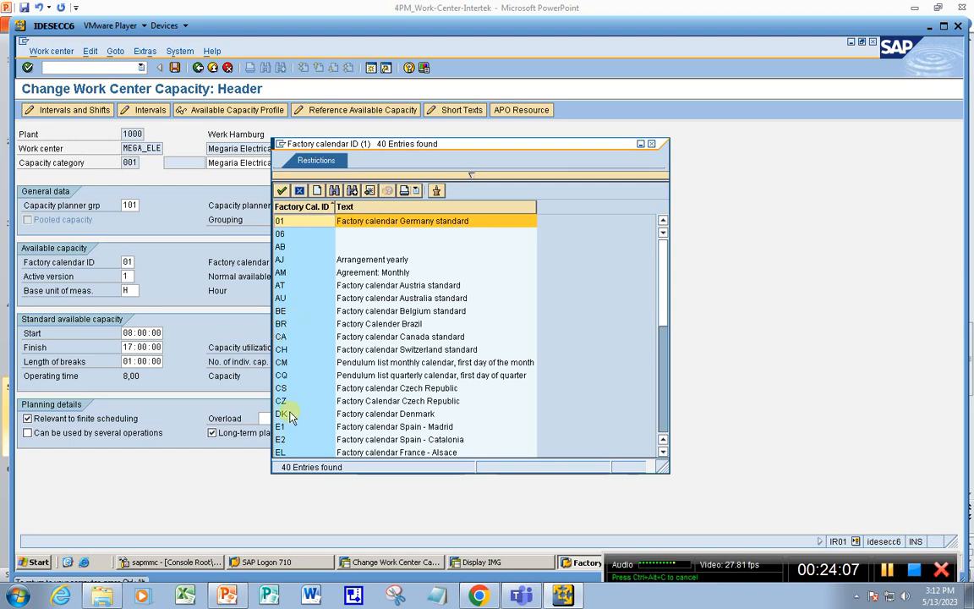
- Choose 01, Factory calendar Germany standard, from the value list as the factory calendar of the capacity
scroll(286, 416, down, 3)
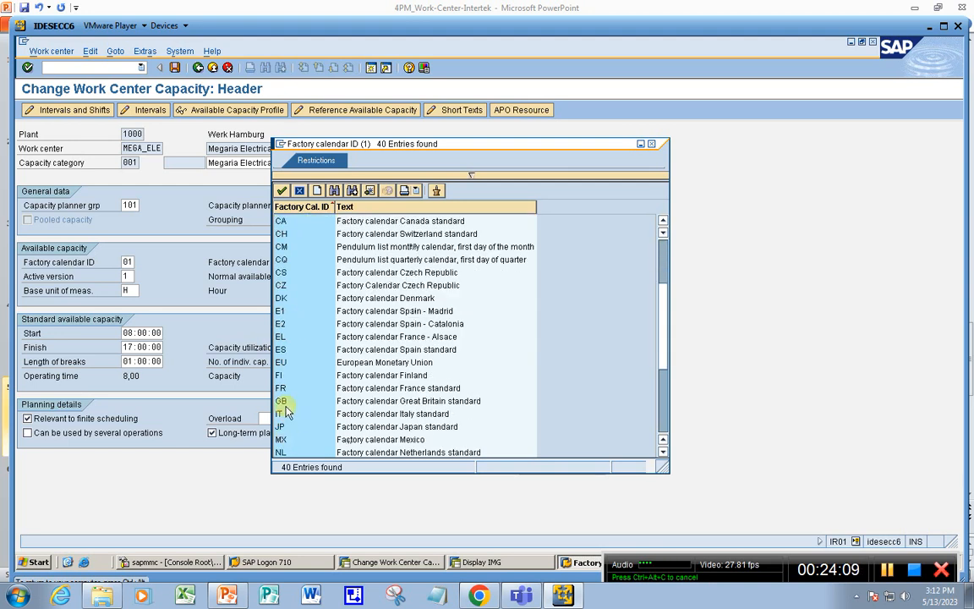
click(282, 400)
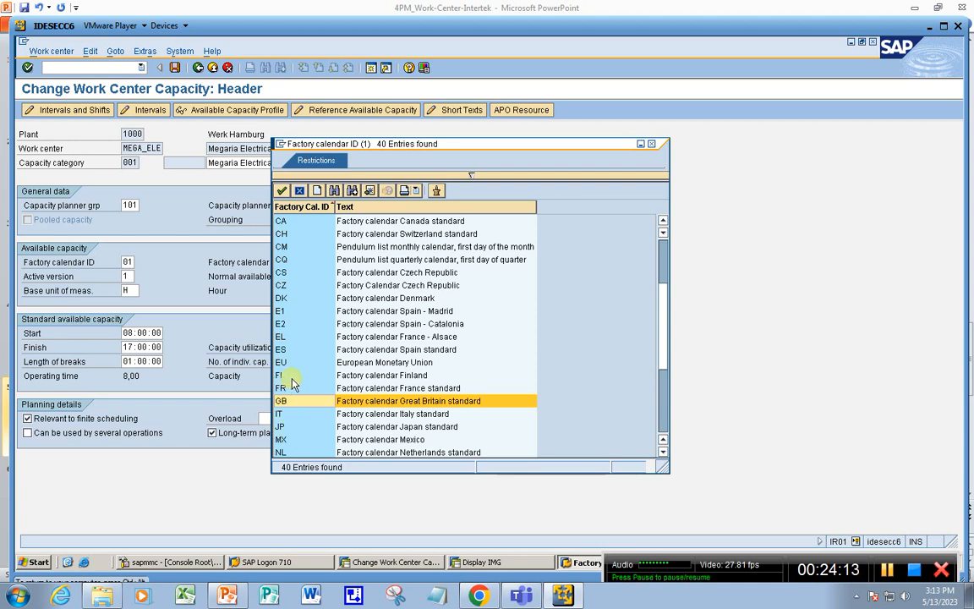
scroll(292, 396, down, 2)
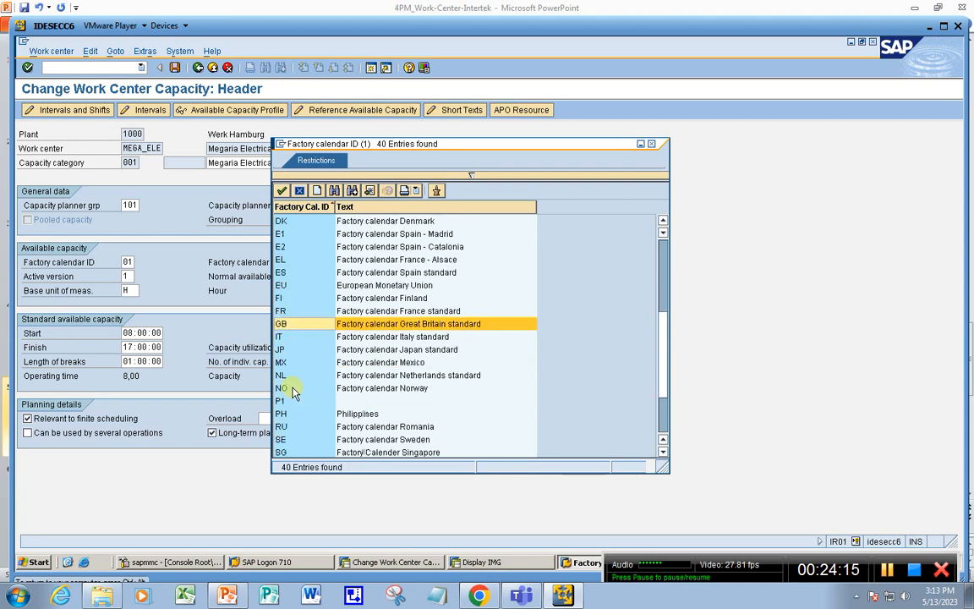
scroll(287, 410, down, 3)
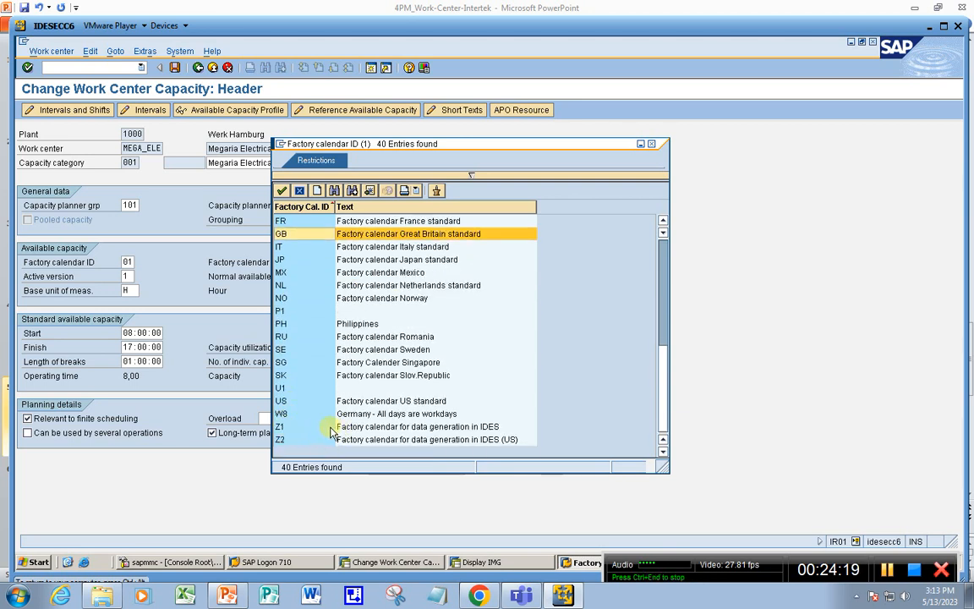
scroll(296, 426, up, 7)
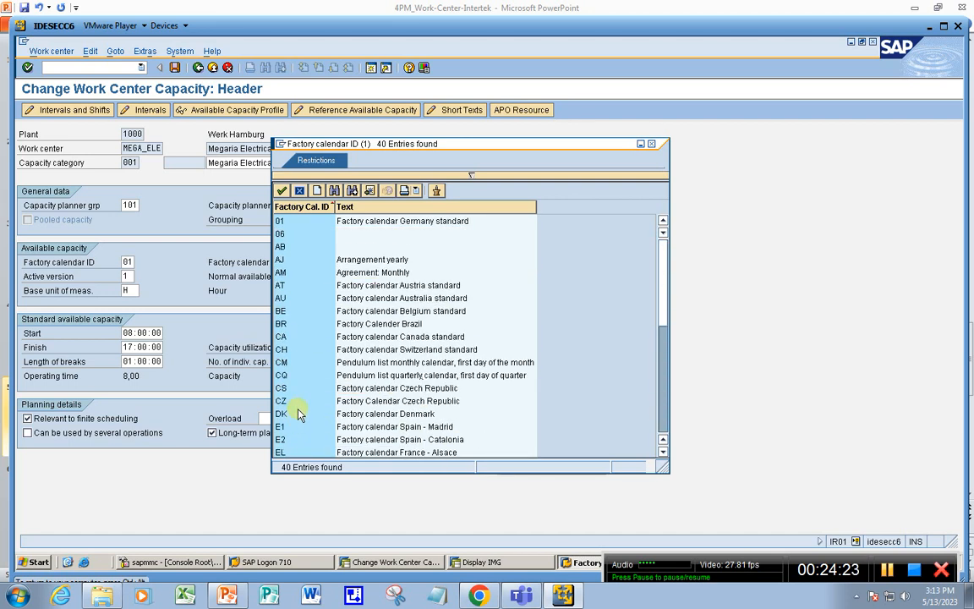
click(281, 222)
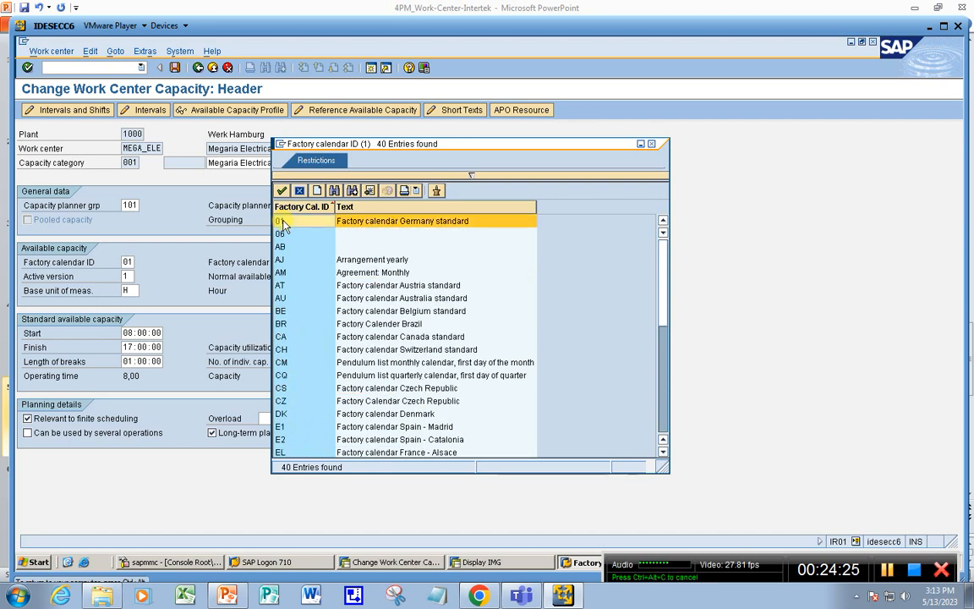
double_click(283, 222)
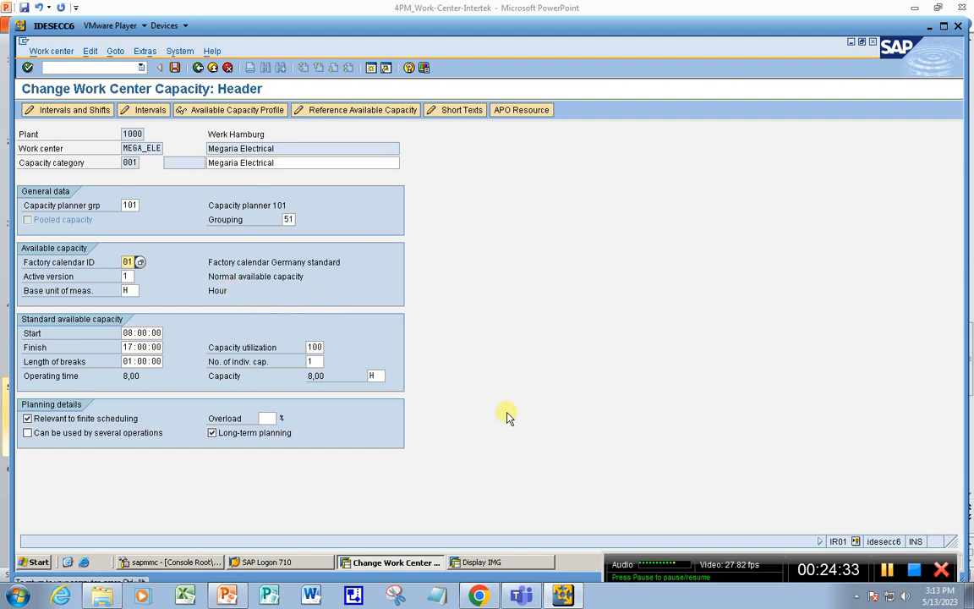
- Review the base unit of measure, operating time, length of breaks and capacity unit in the capacity header
click(129, 291)
key(BackSpace)
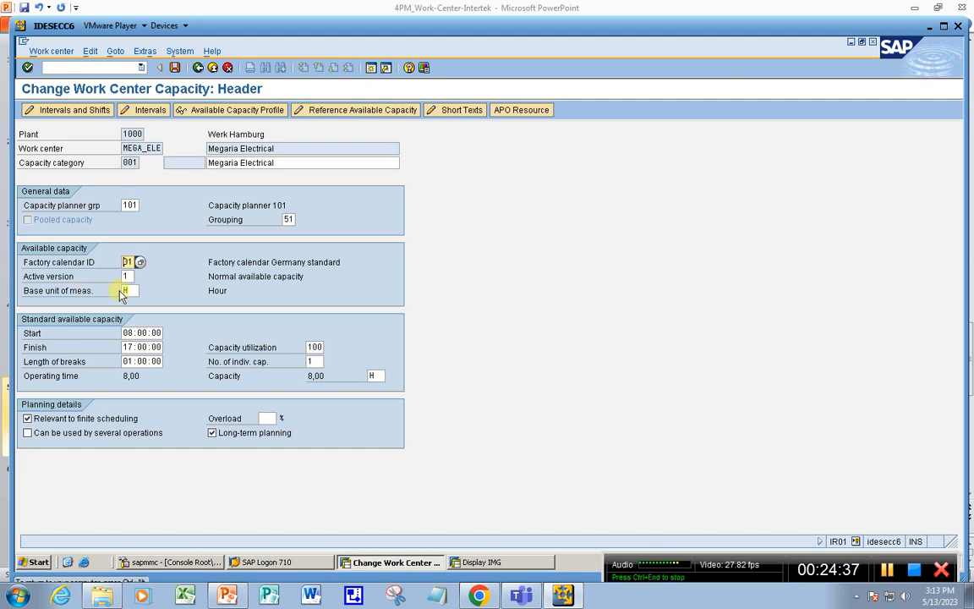
click(128, 289)
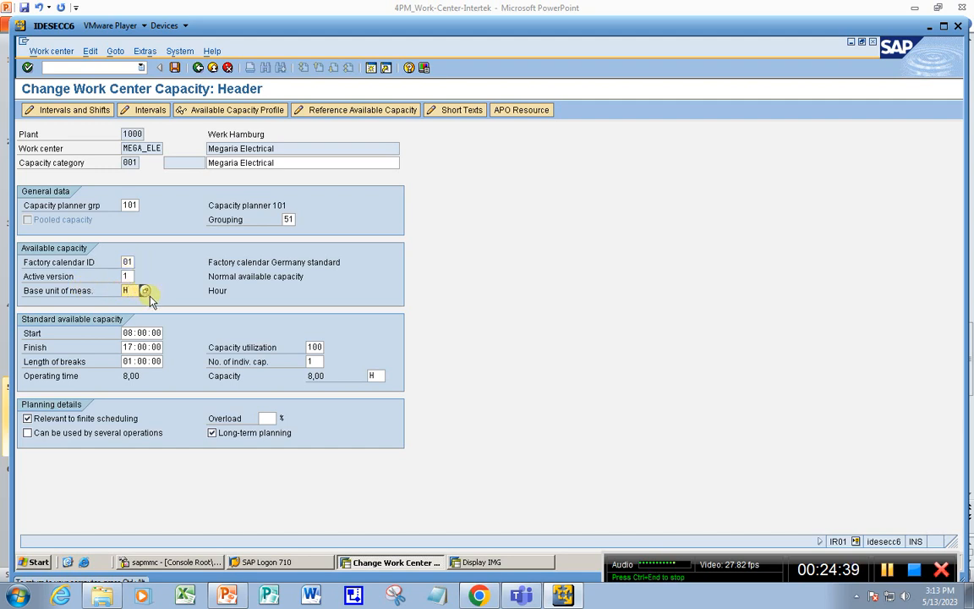
drag(208, 291, 228, 291)
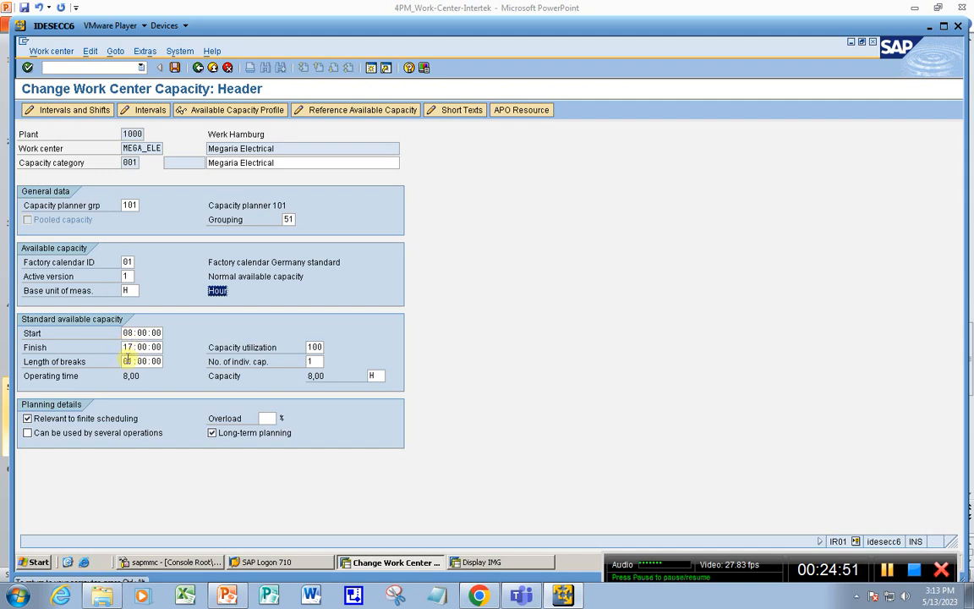
drag(122, 376, 135, 376)
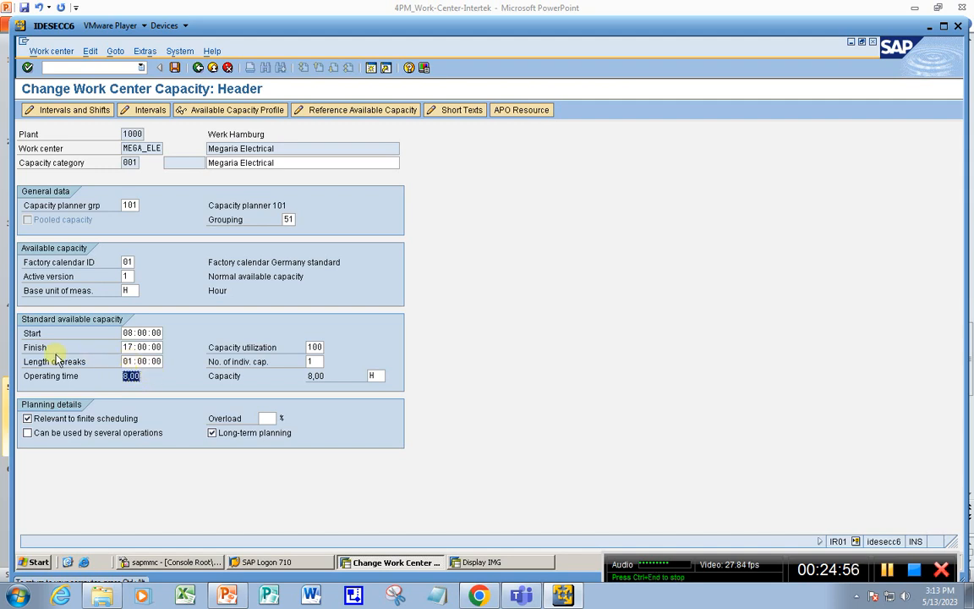
click(125, 361)
text(1)
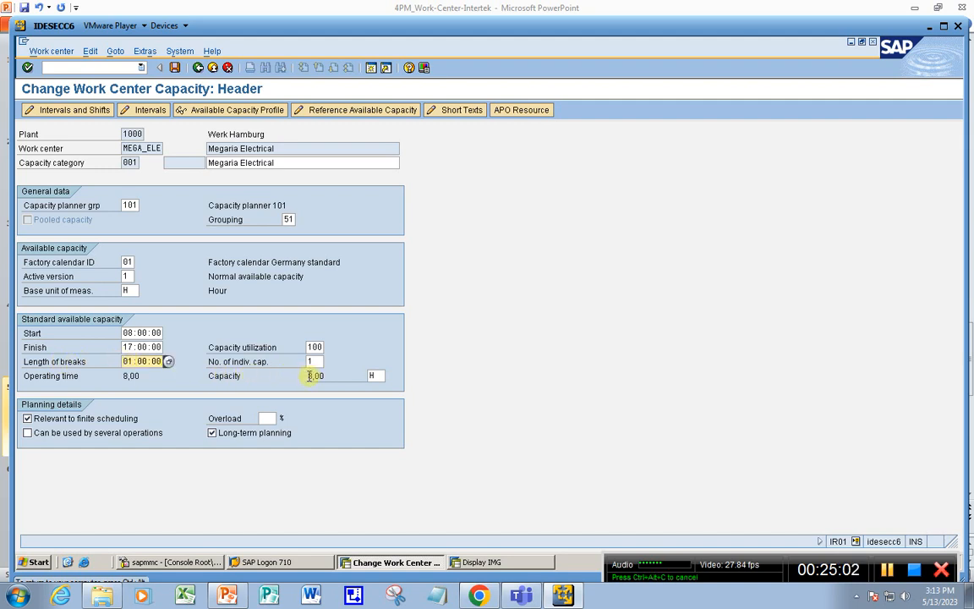
click(379, 375)
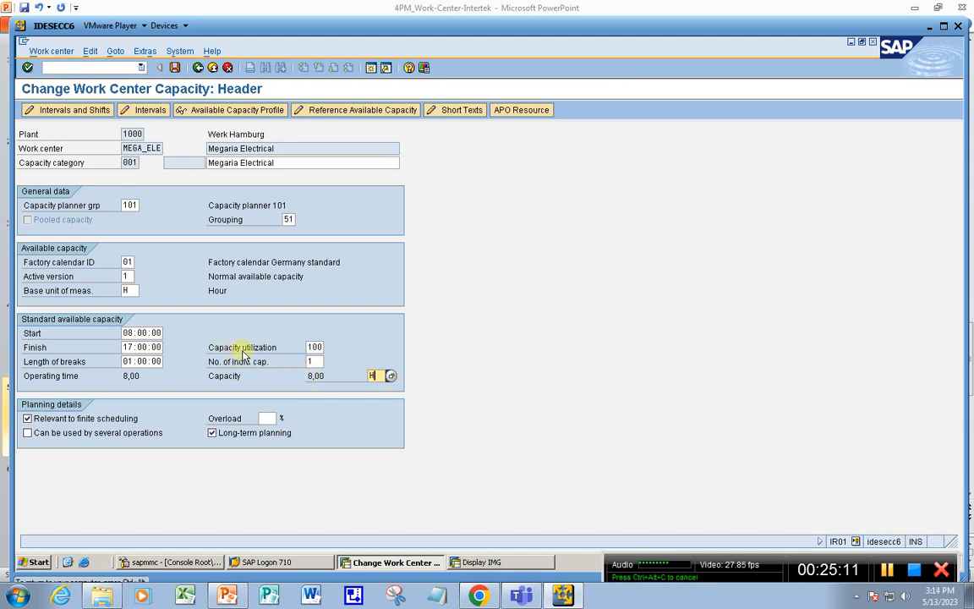
- Set the capacity utilization to 90 and recalculate the available capacity
double_click(308, 347)
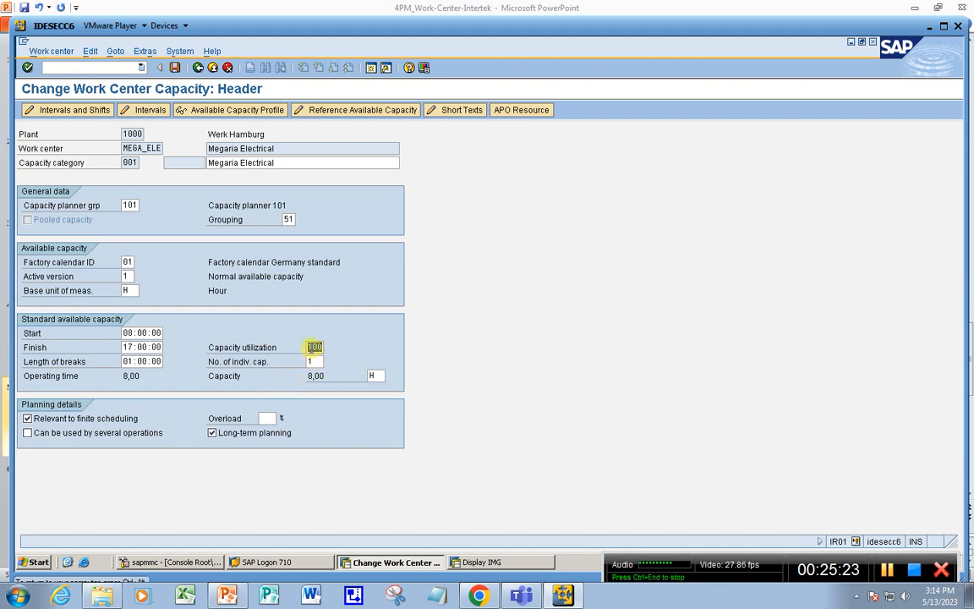
double_click(311, 346)
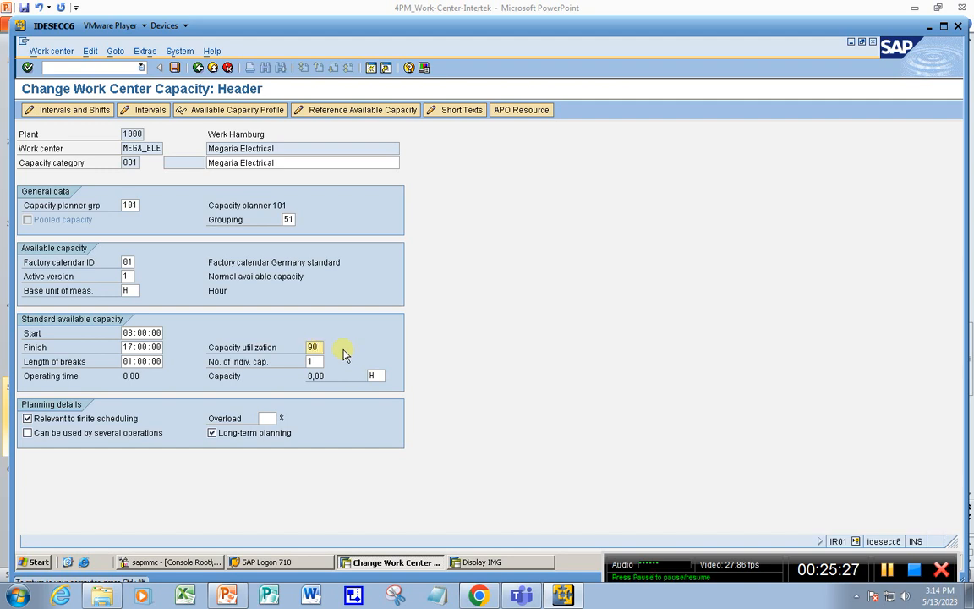
text(90)
key(Return)
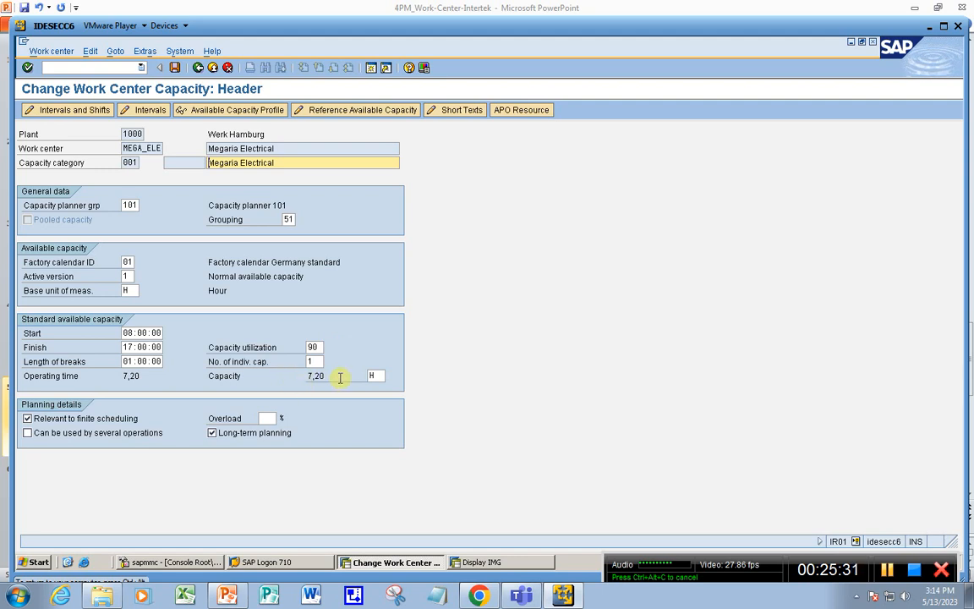
click(341, 375)
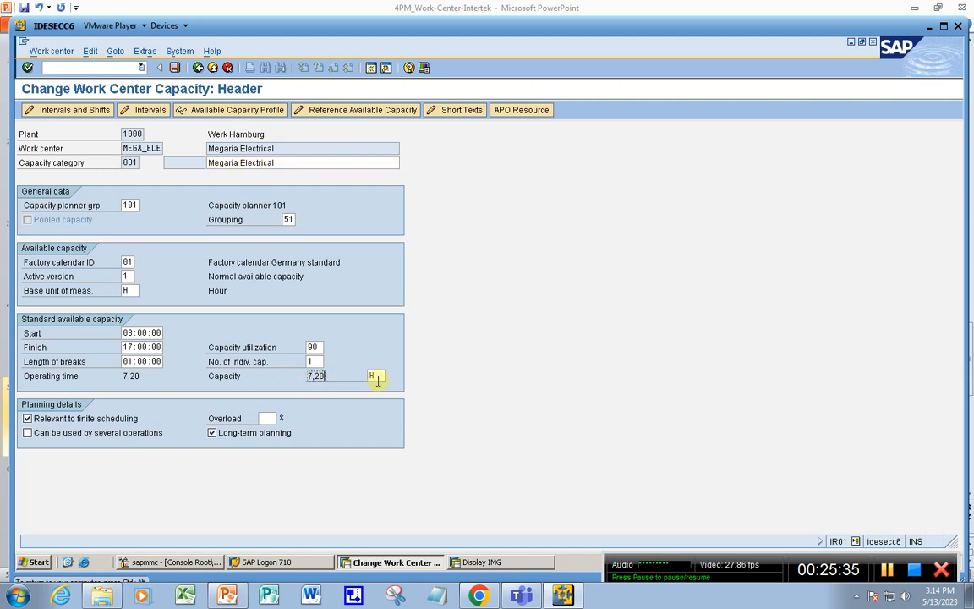
- Set the capacity utilization back to 100 and recalculate the available capacity
click(317, 347)
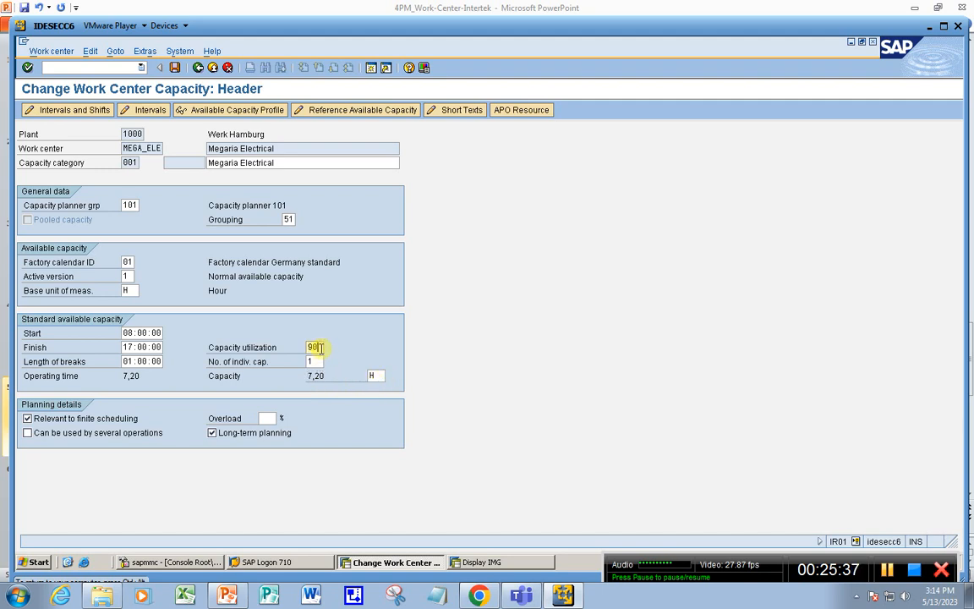
key(BackSpace)
key(BackSpace)
text(100)
key(Return)
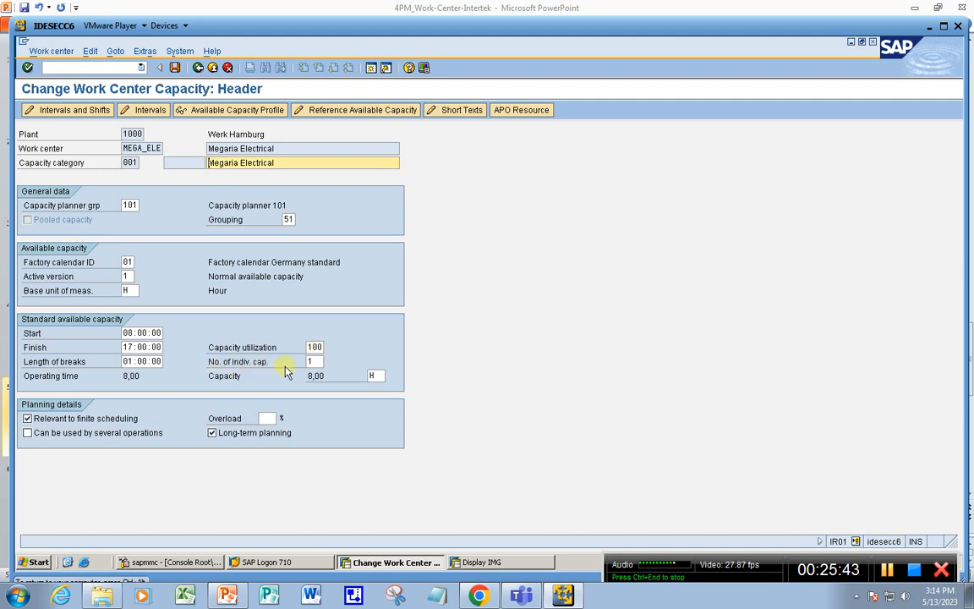
- Set the number of individual capacities to 2 and recalculate the available capacity
click(315, 361)
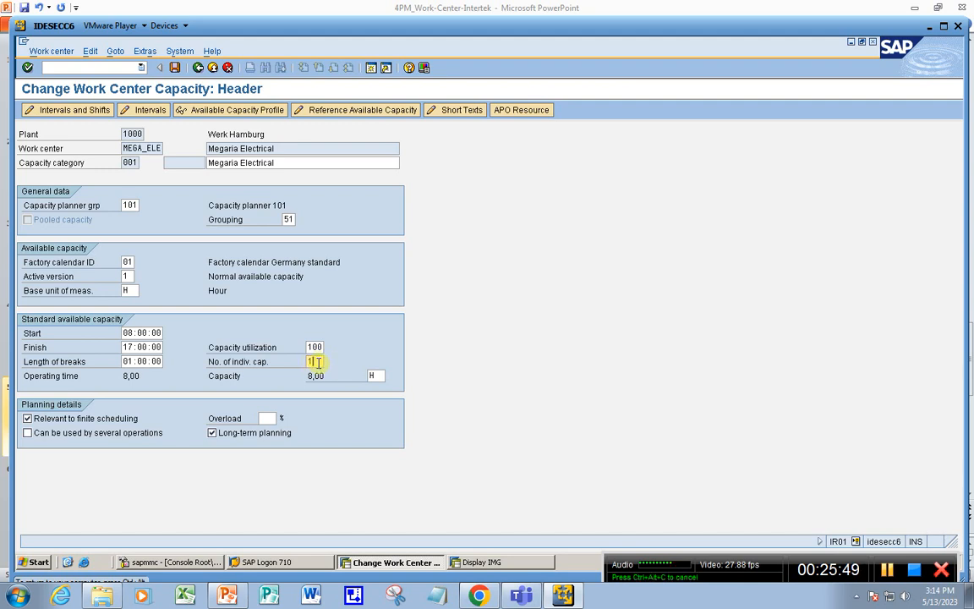
key(BackSpace)
key(Return)
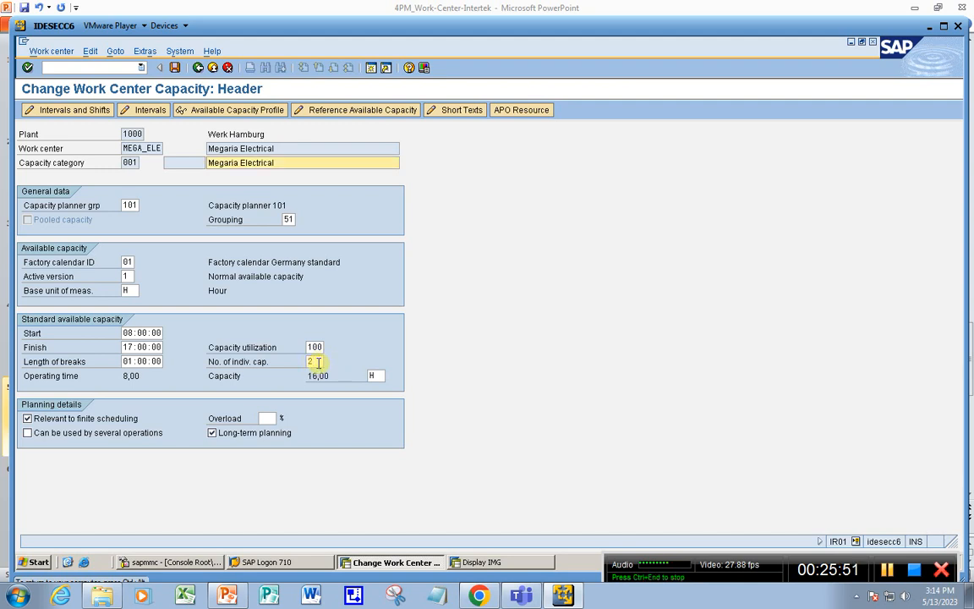
- Return the number of individual capacities to 1 and recalculate the available capacity
key(BackSpace)
text(1)
key(Return)
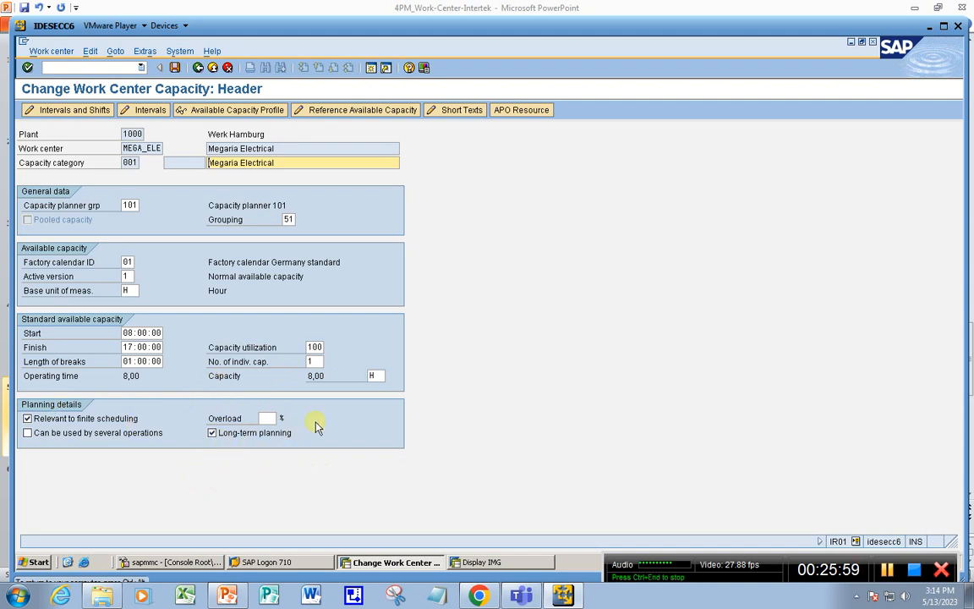
- Save the new work center MEGA_ELE in plant 1000 and switch from creating to changing work centers
click(175, 67)
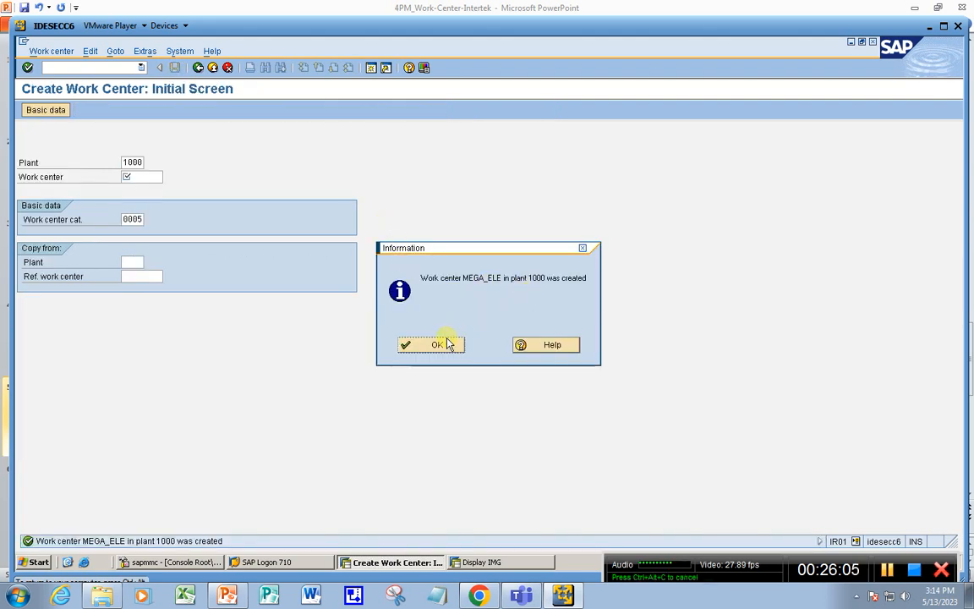
click(444, 346)
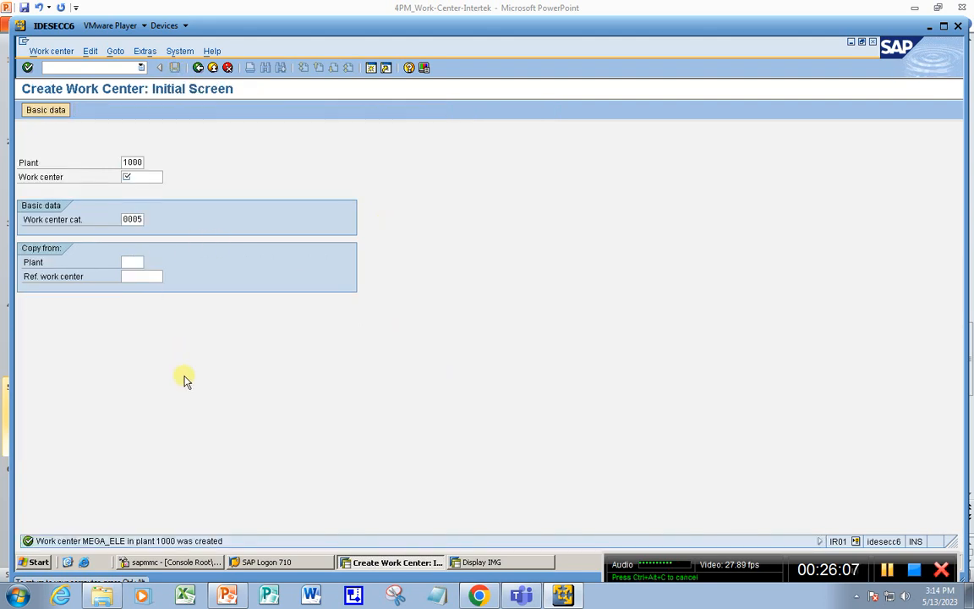
click(51, 53)
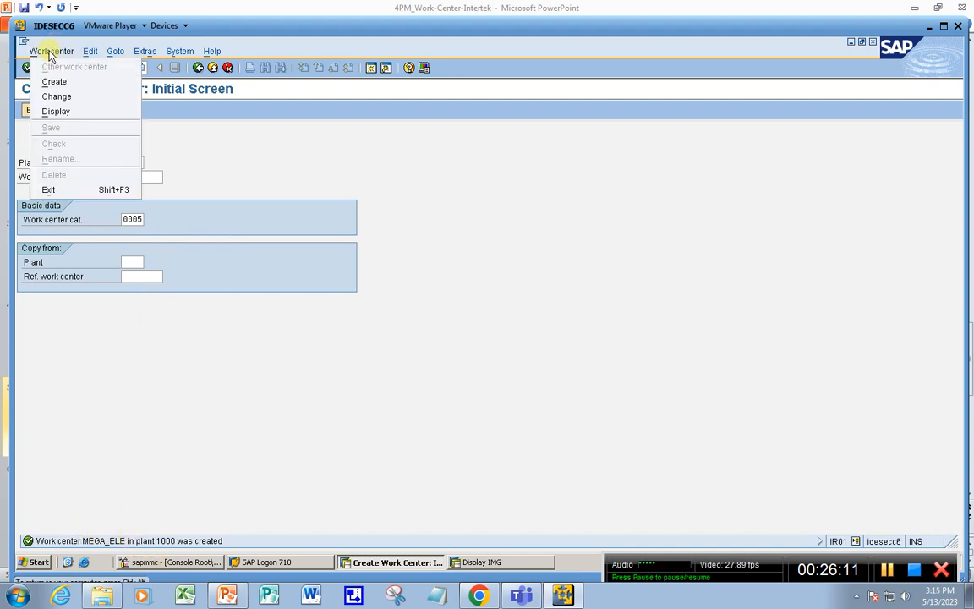
click(78, 98)
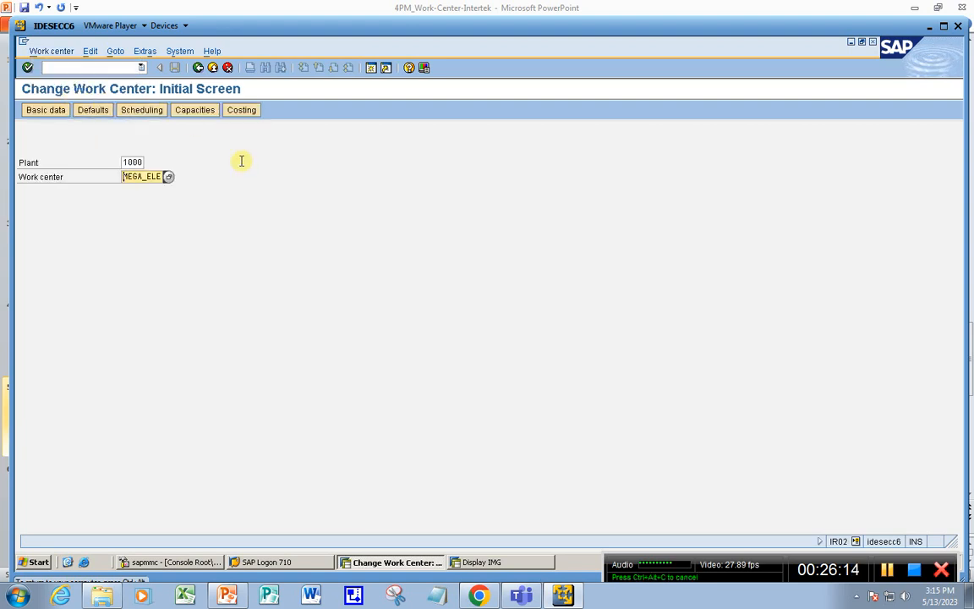
- Open work center MEGA_ELE for changing and assign cost center 1000, Corporate Services, in its costing data
key(Return)
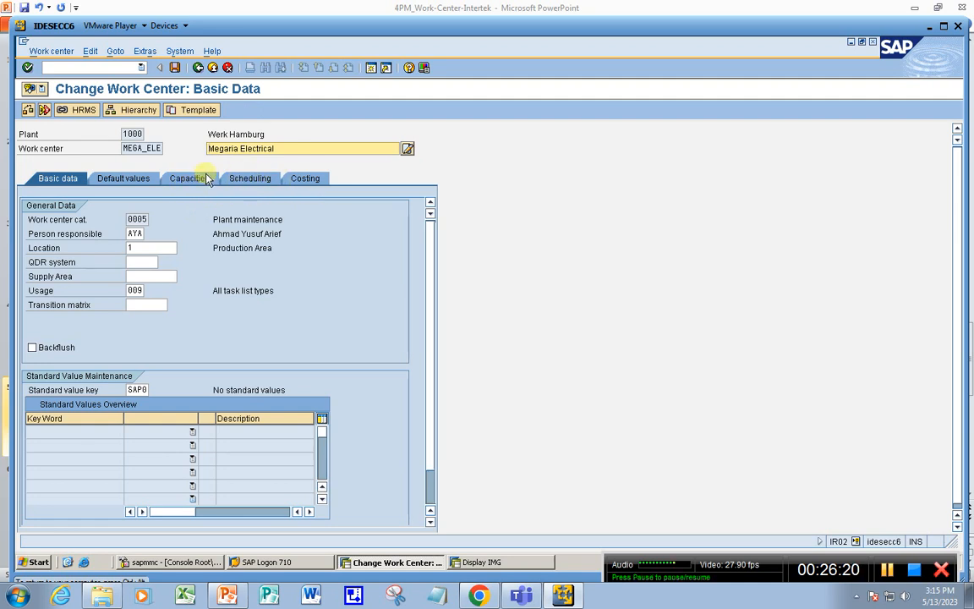
click(308, 179)
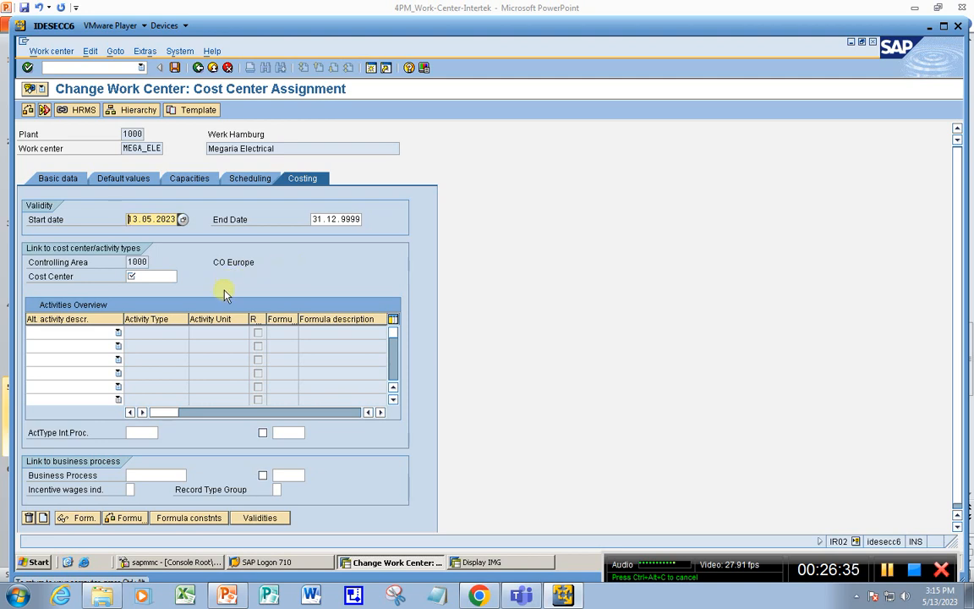
click(165, 276)
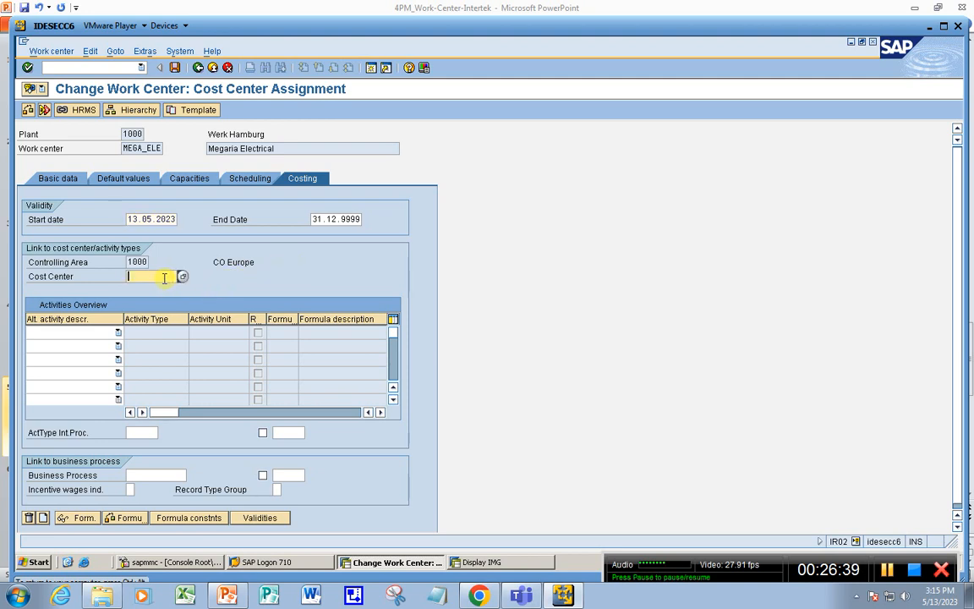
click(185, 277)
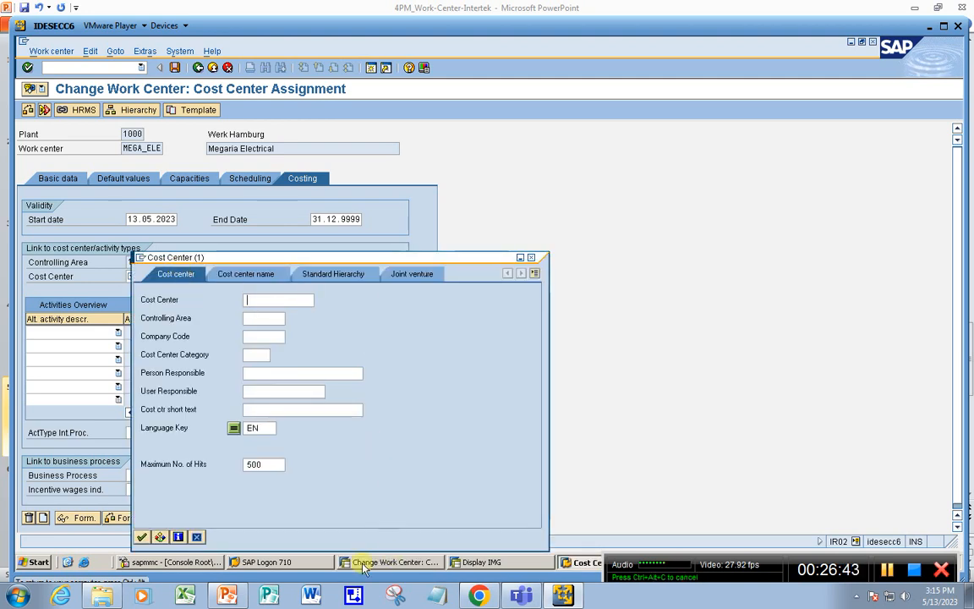
drag(344, 261, 469, 194)
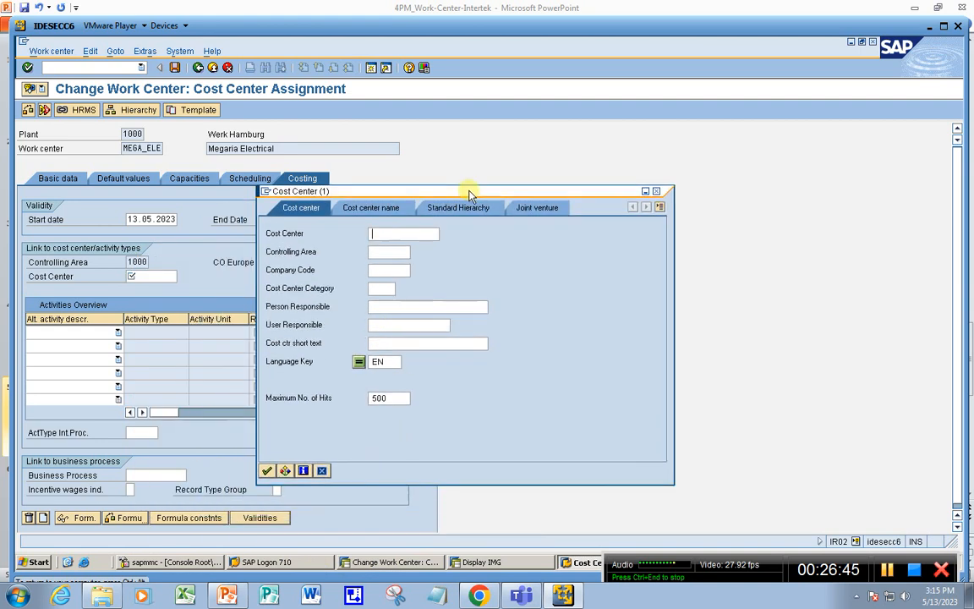
click(267, 471)
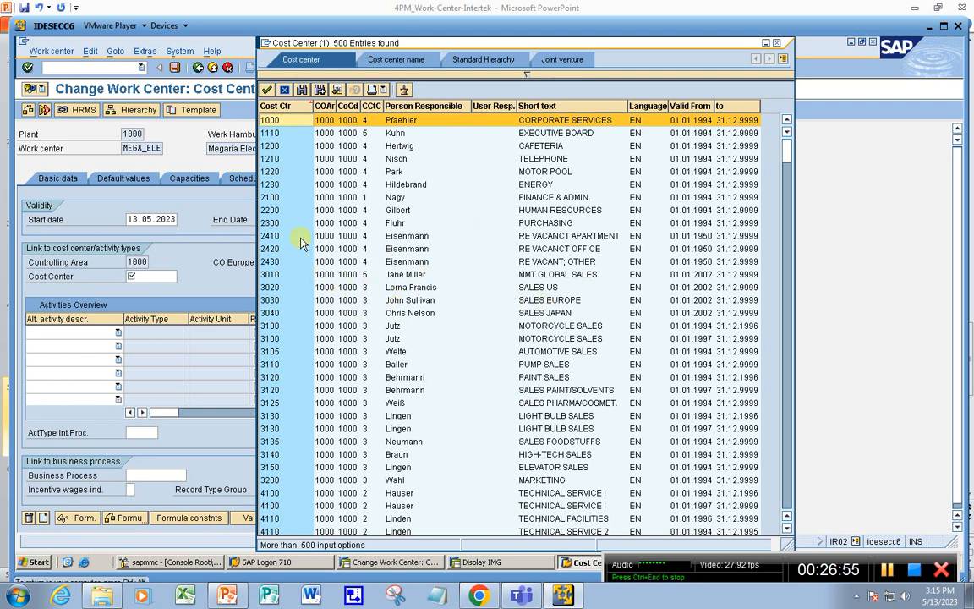
double_click(290, 121)
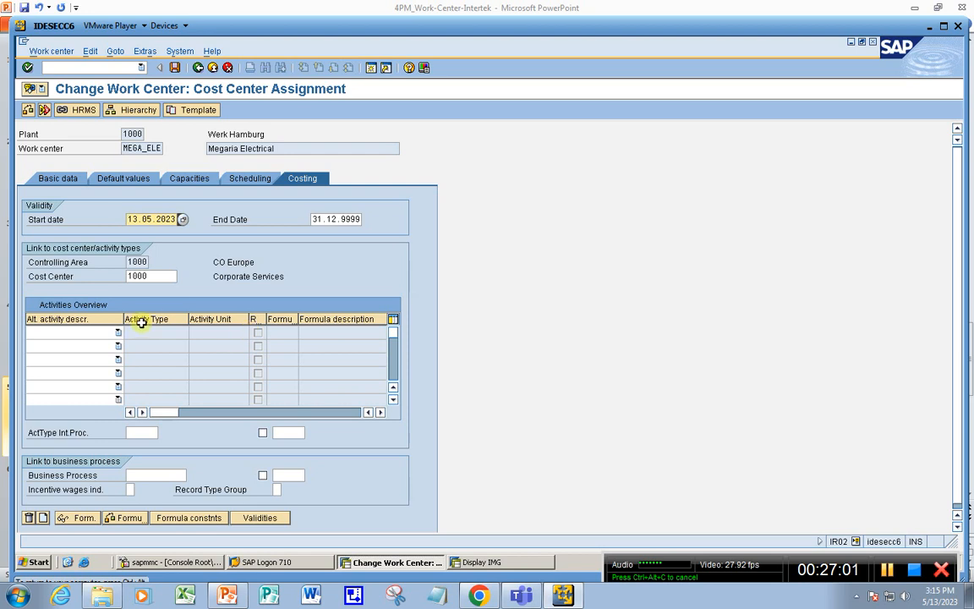
- Set the first alternative activity description in the costing activities overview to No activity
click(71, 336)
click(175, 356)
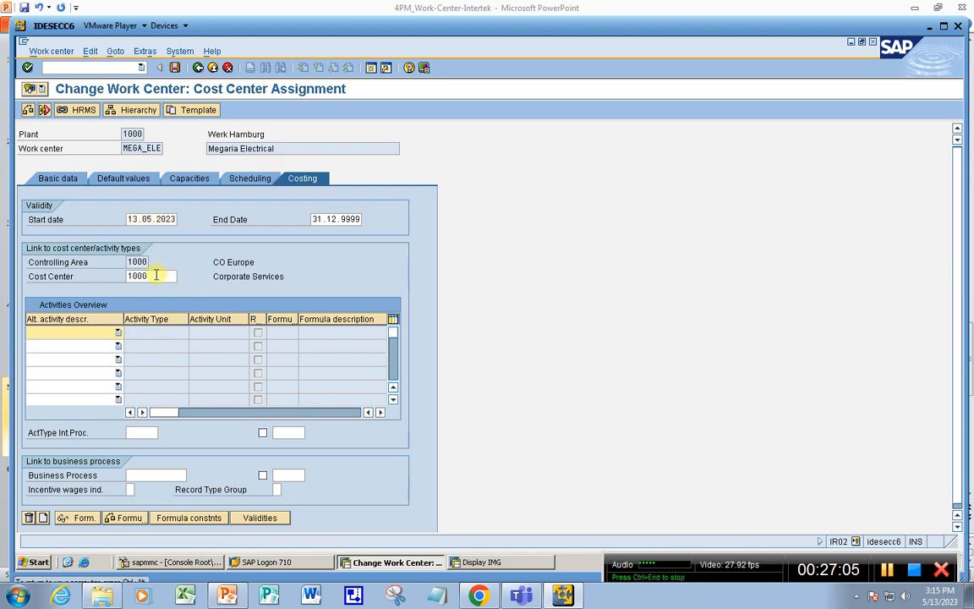
click(77, 336)
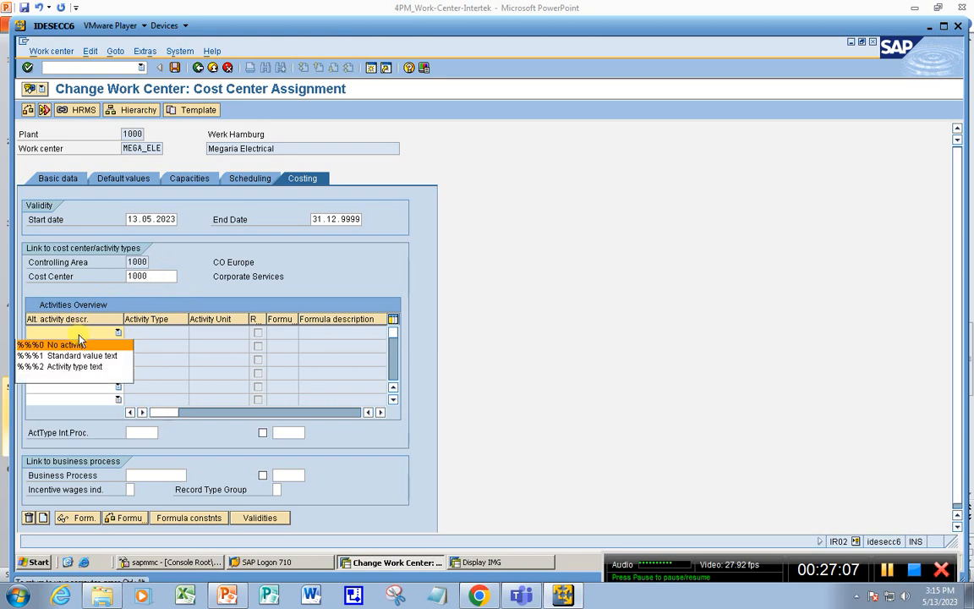
click(98, 344)
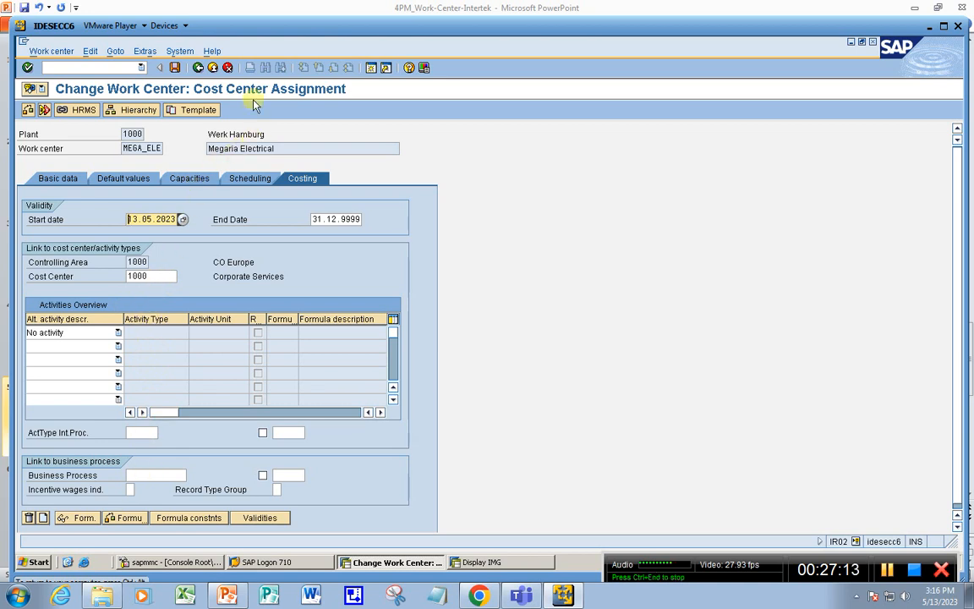
drag(233, 29, 239, 19)
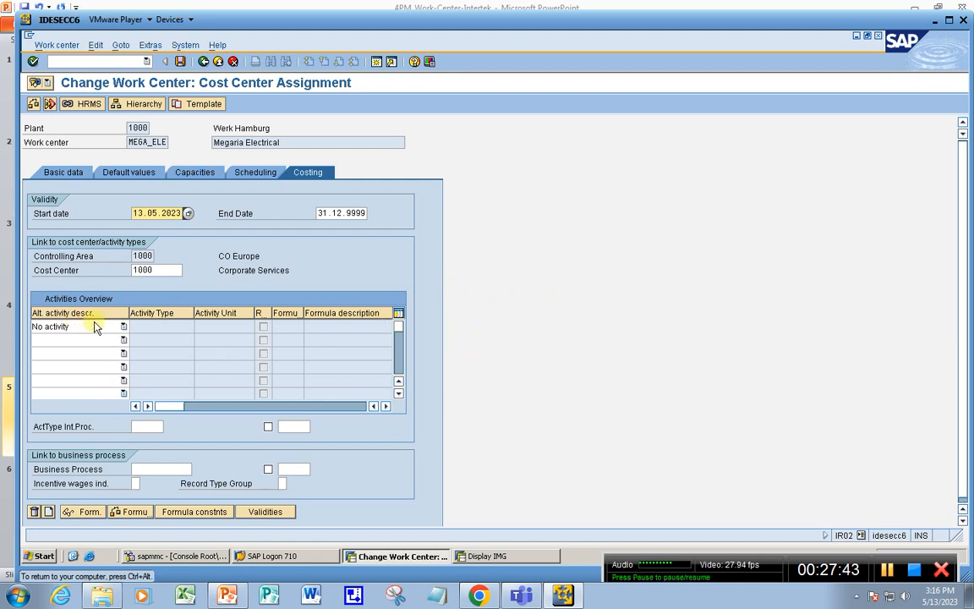
- Change the standard value key in the work center's basic data to SAP1, Normal production
click(63, 171)
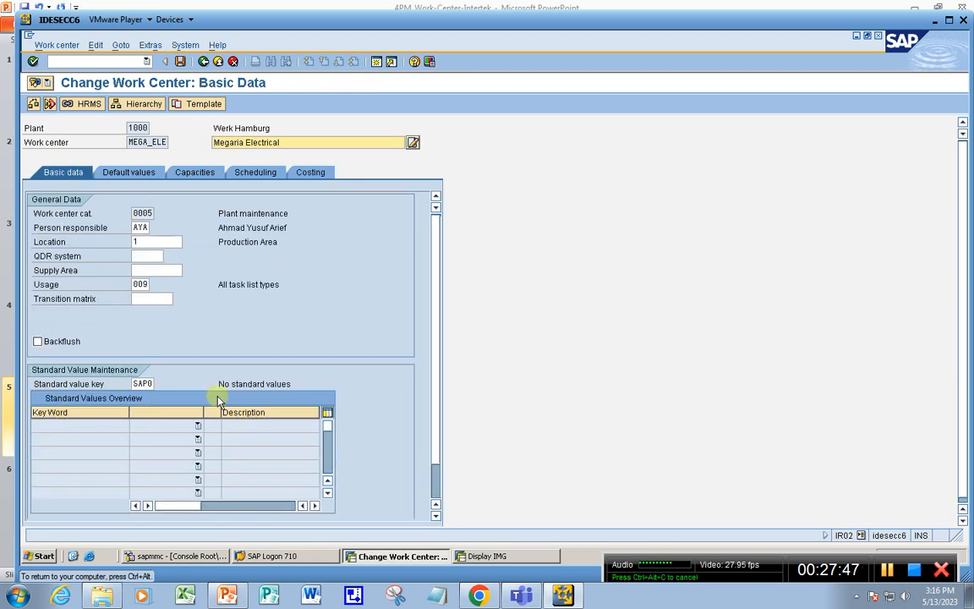
click(309, 174)
click(156, 270)
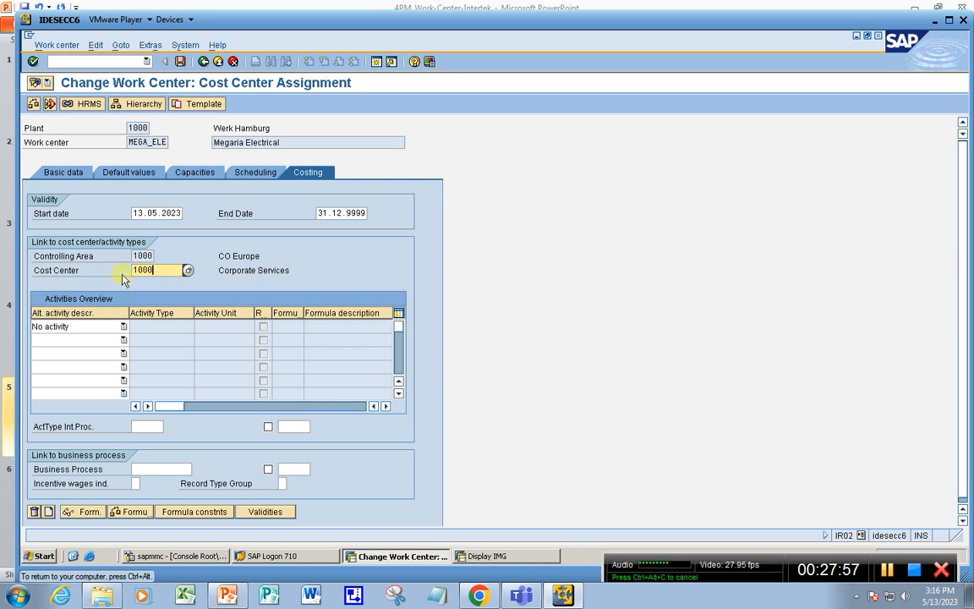
click(79, 173)
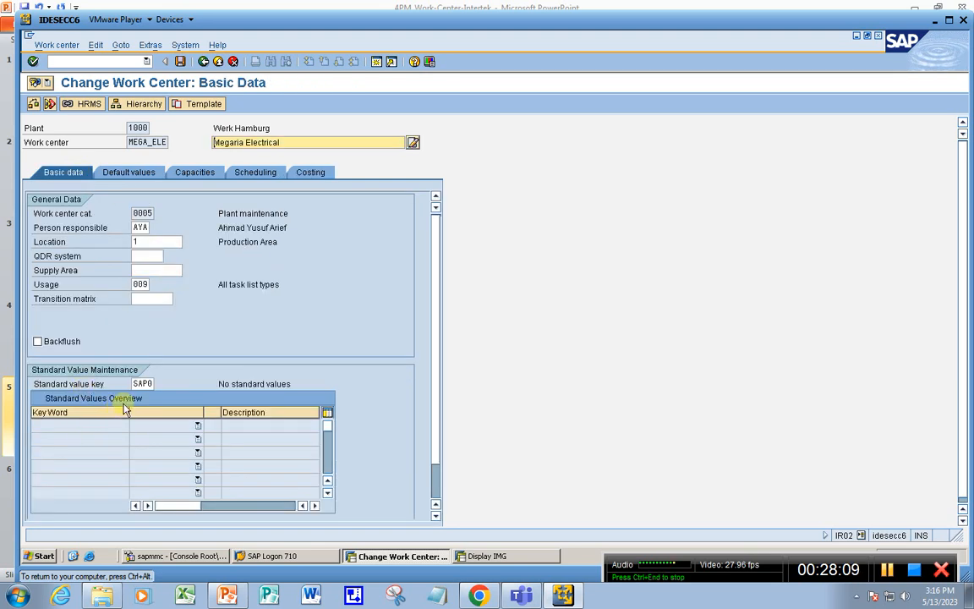
click(143, 384)
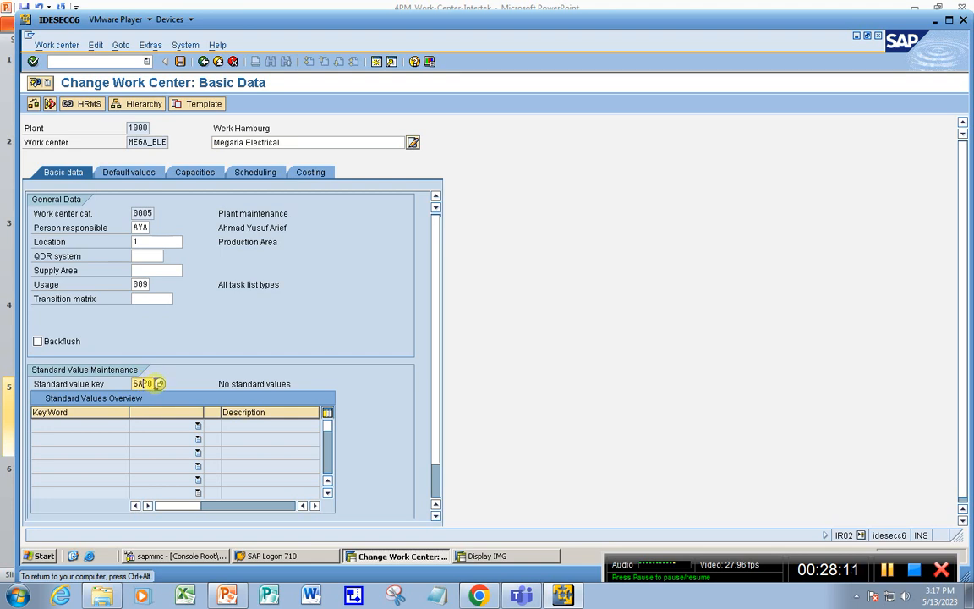
click(159, 384)
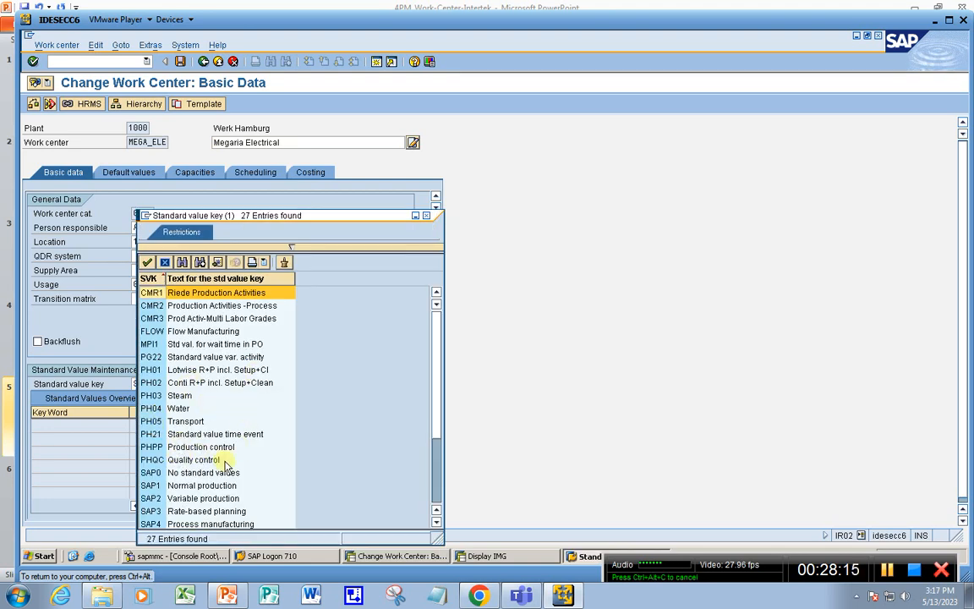
scroll(218, 473, down, 1)
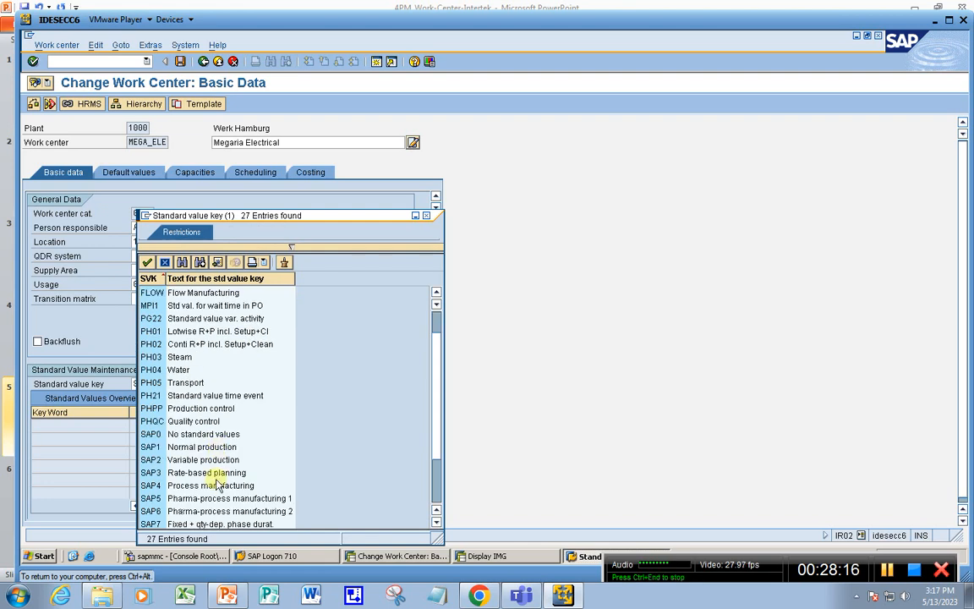
double_click(166, 446)
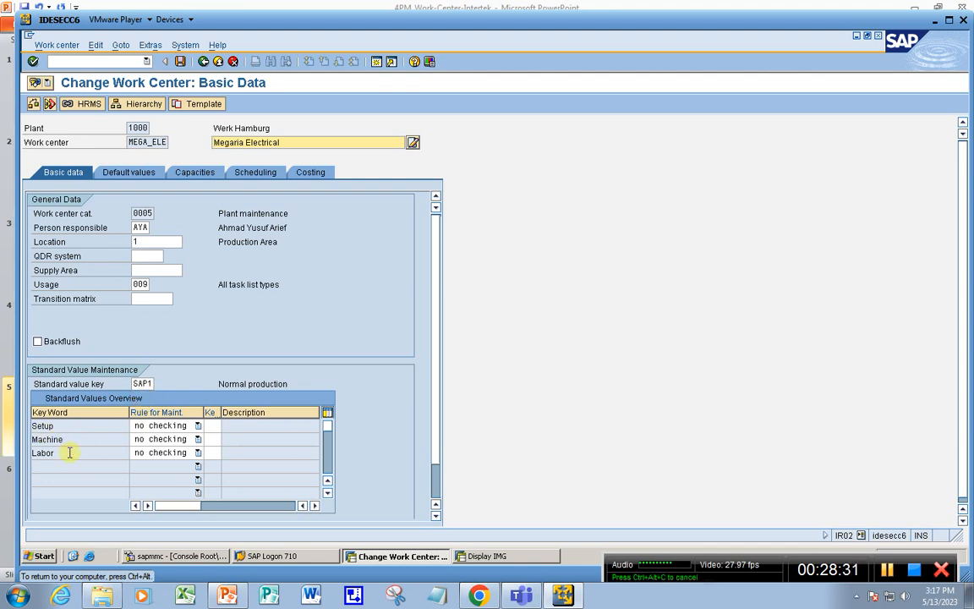
- Examine the Machine and Labor activity rows and the validity start date in the costing data
click(310, 173)
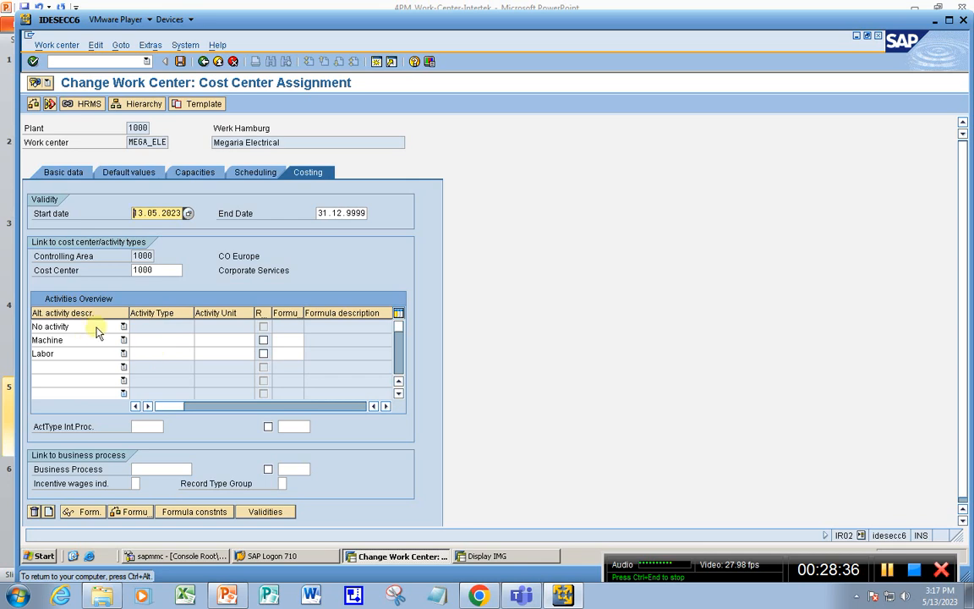
click(159, 339)
click(155, 350)
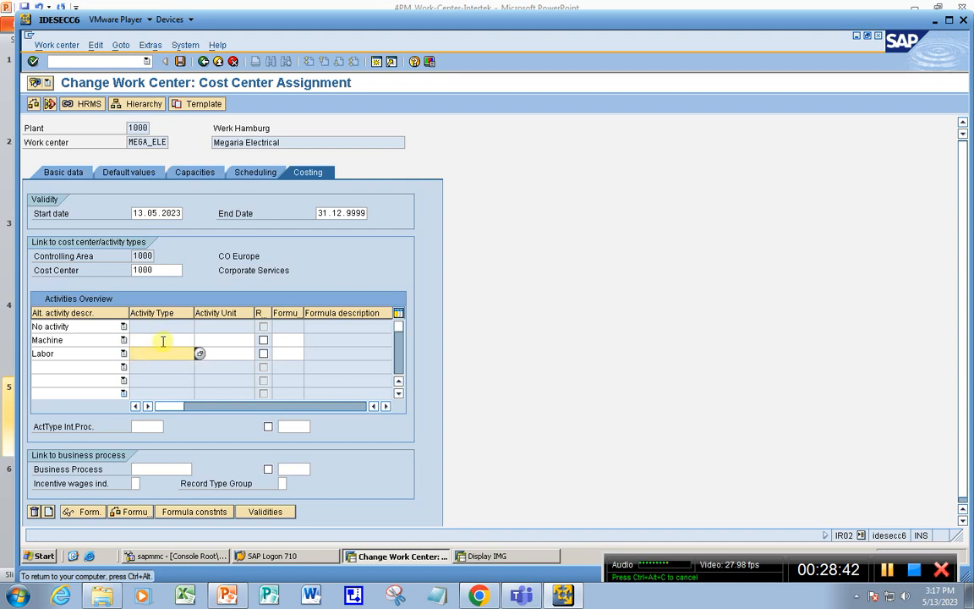
click(172, 338)
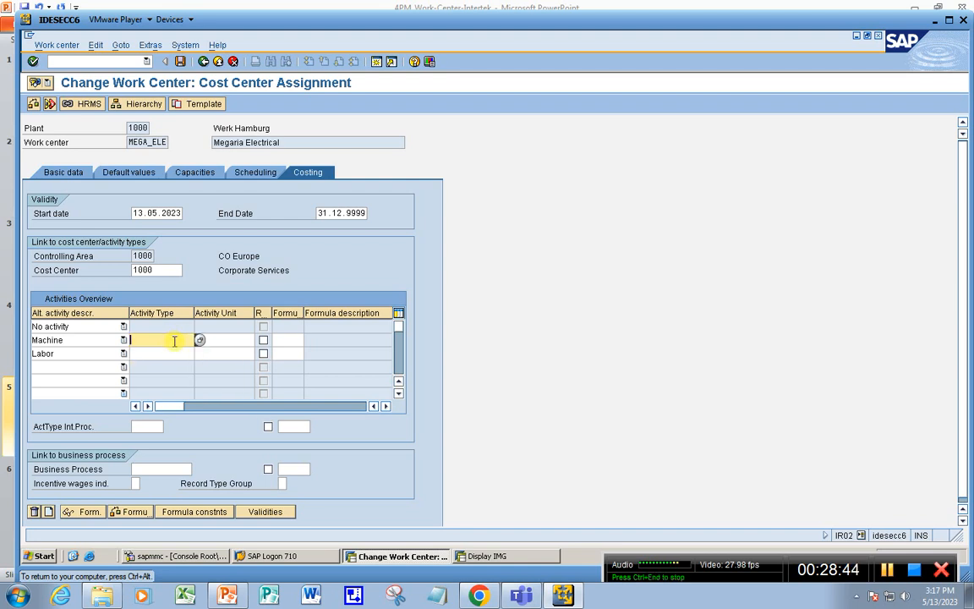
click(96, 339)
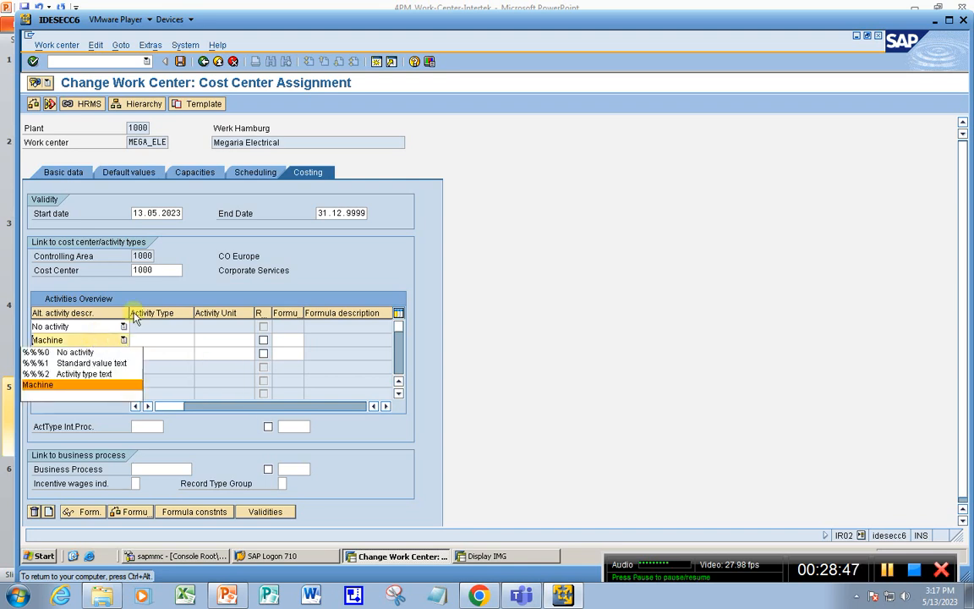
click(163, 282)
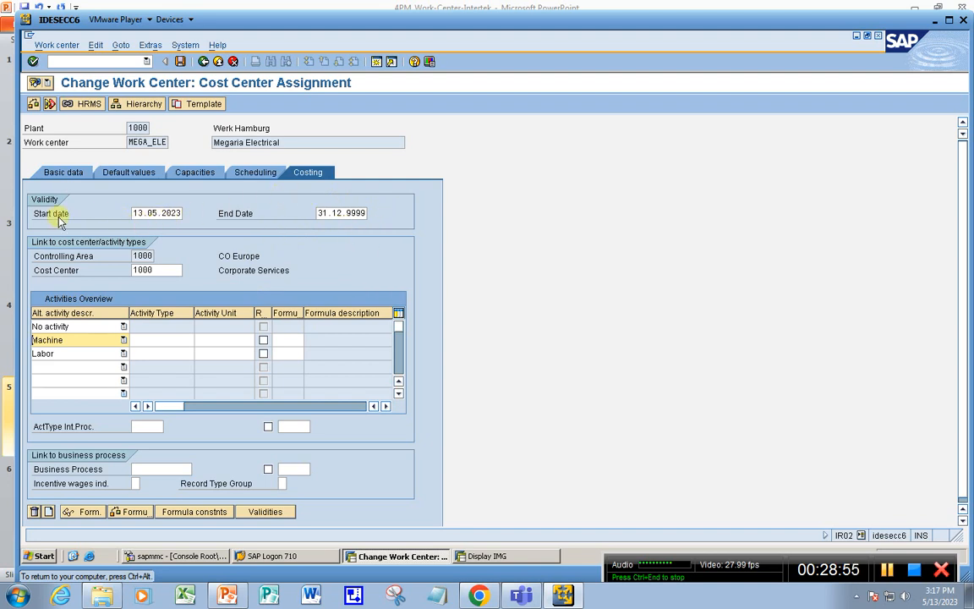
click(135, 213)
drag(135, 213, 195, 215)
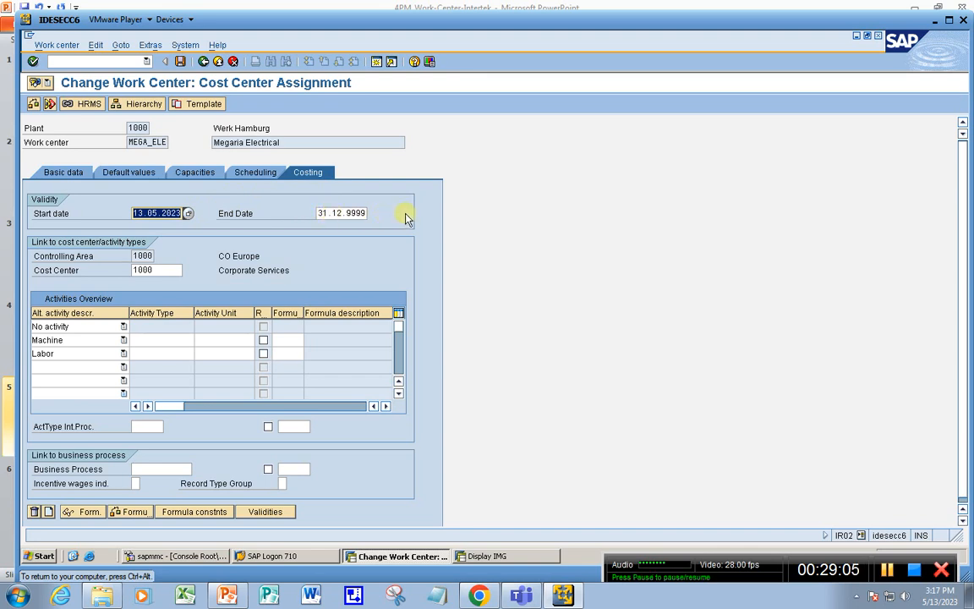
click(180, 213)
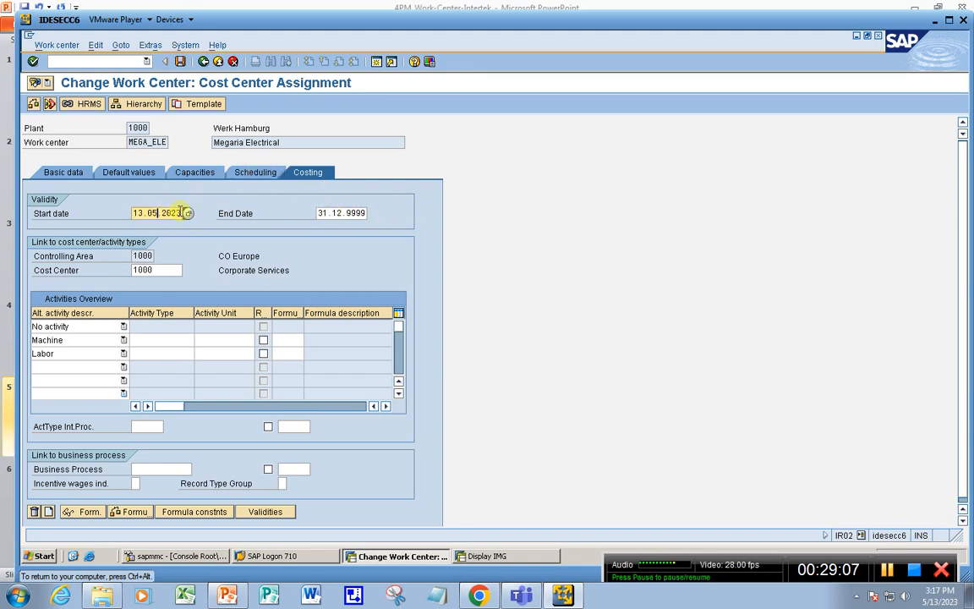
- Set the scheduling capacity category of the work center to 001, Machine
click(248, 173)
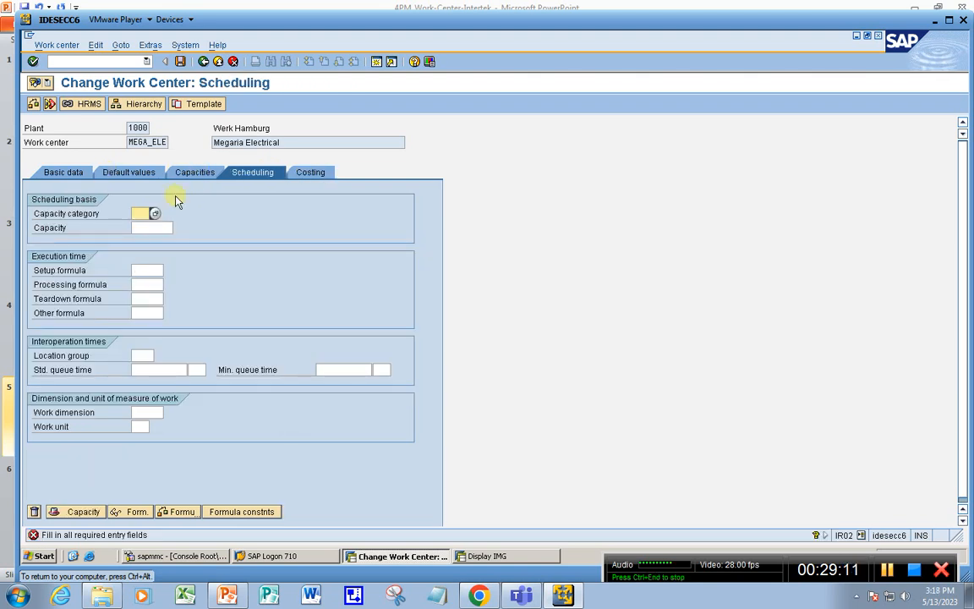
click(154, 213)
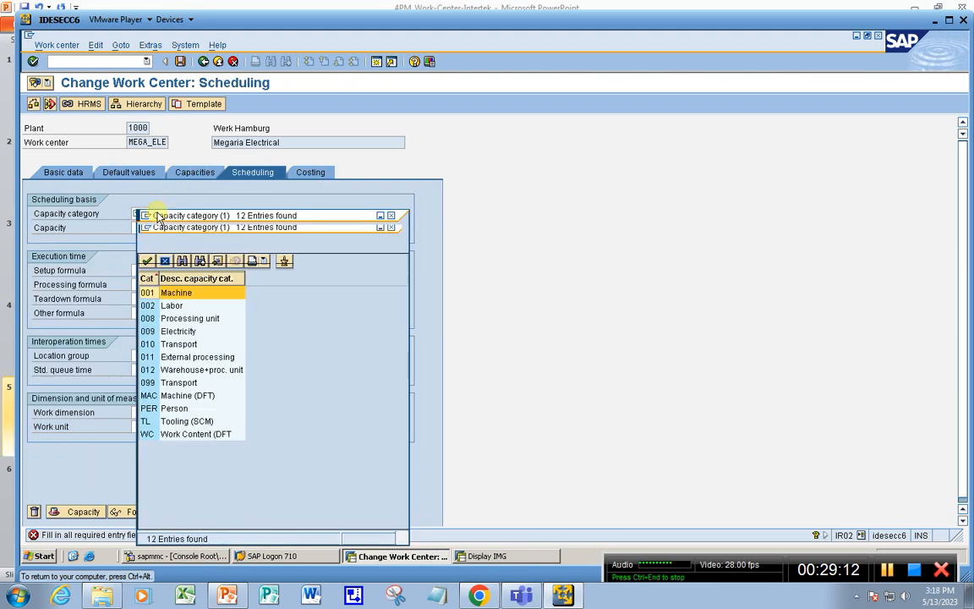
double_click(149, 292)
key(Return)
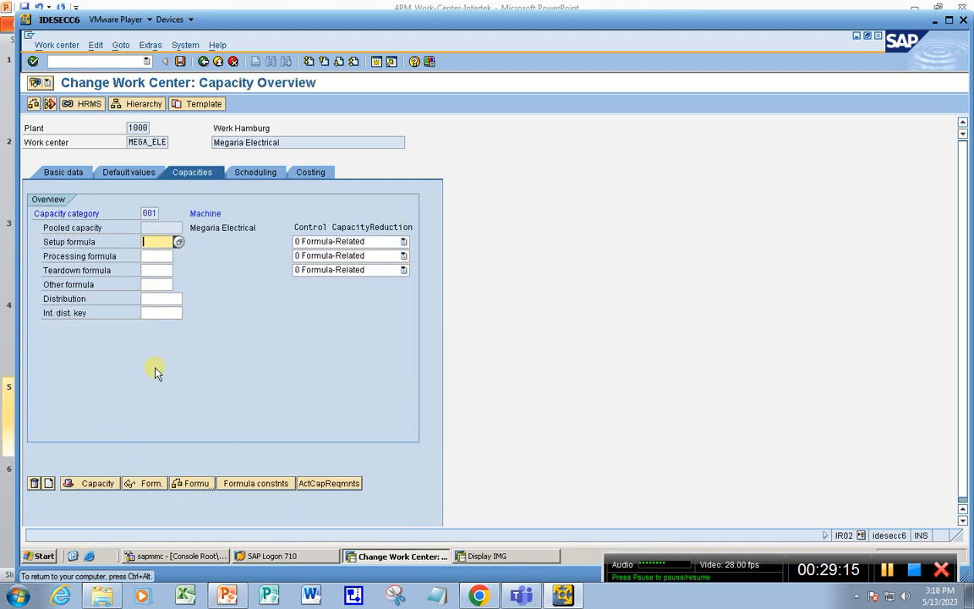
- Check the work center's costing and default values, and save the changes to MEGA_ELE
click(307, 172)
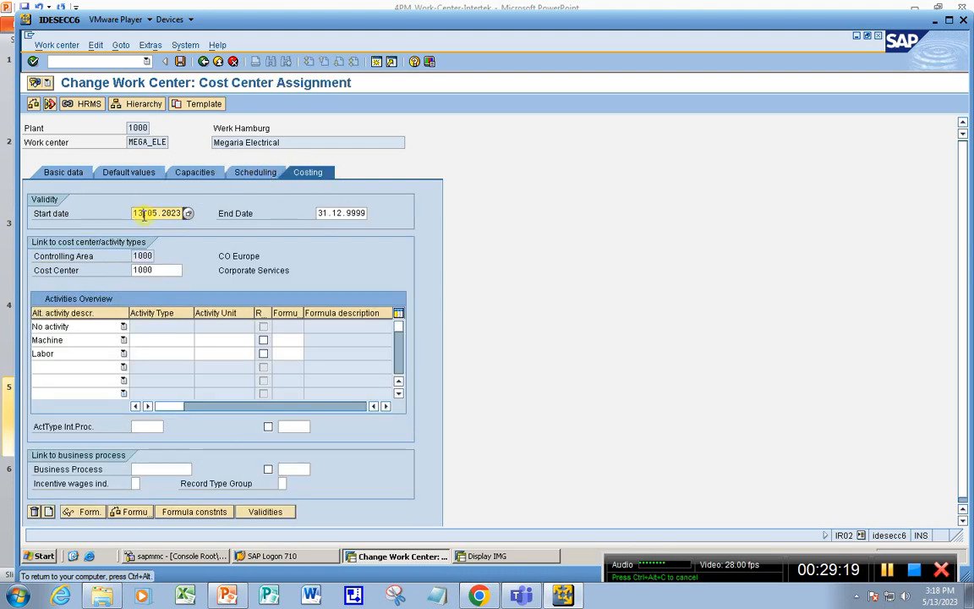
click(61, 172)
click(124, 173)
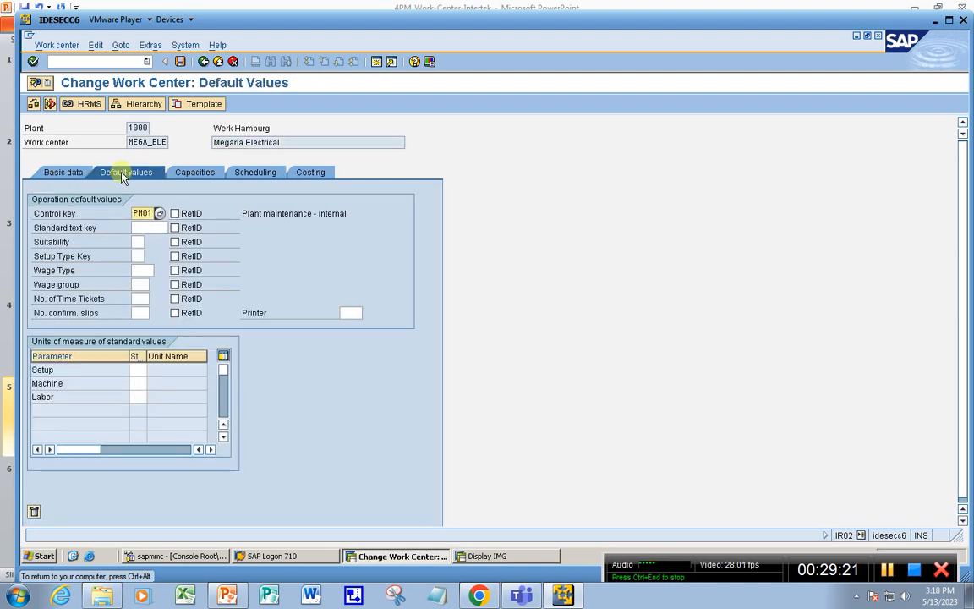
click(180, 61)
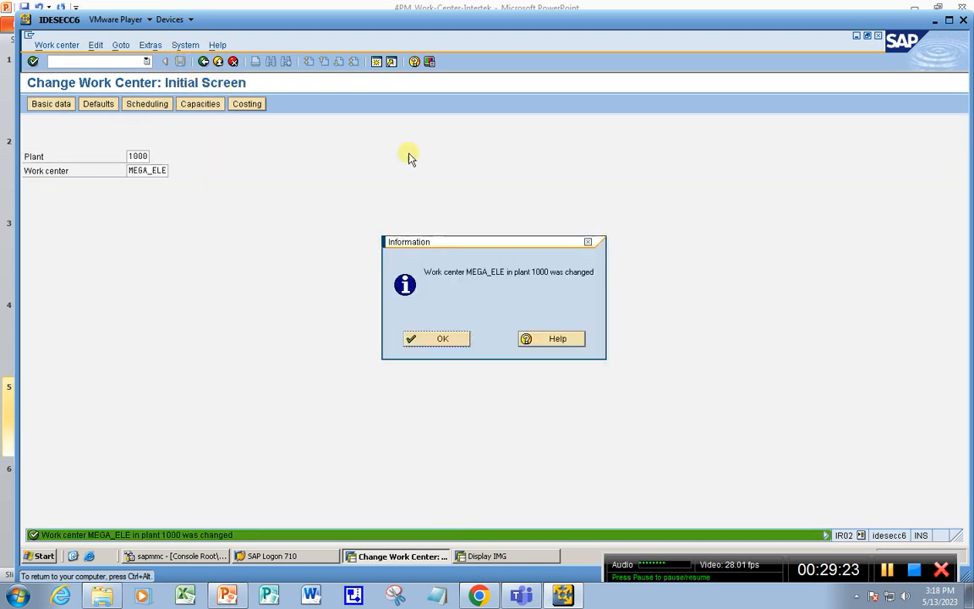
click(450, 341)
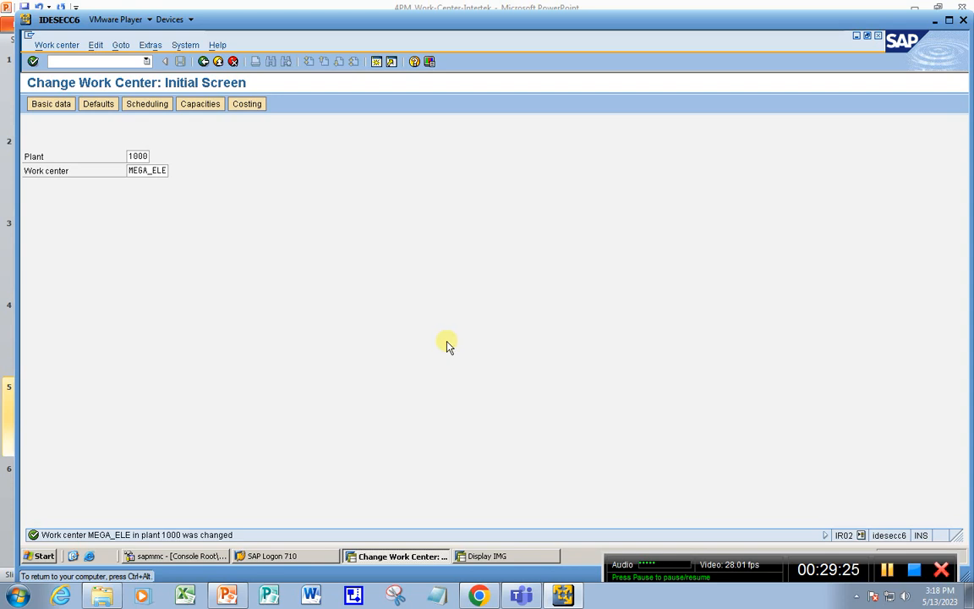
- Reopen work center MEGA_ELE and review its saved costing and scheduling data
key(Return)
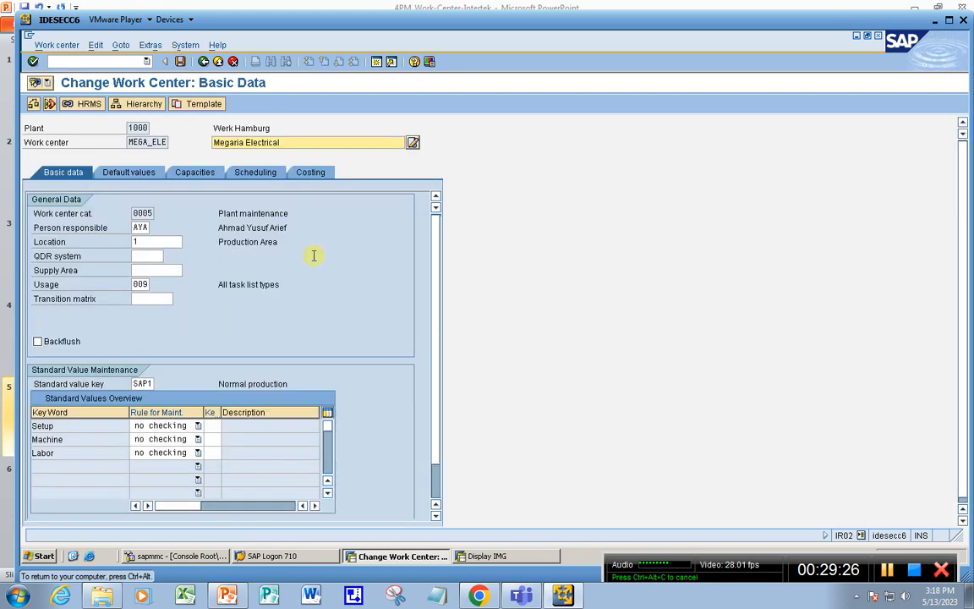
click(310, 171)
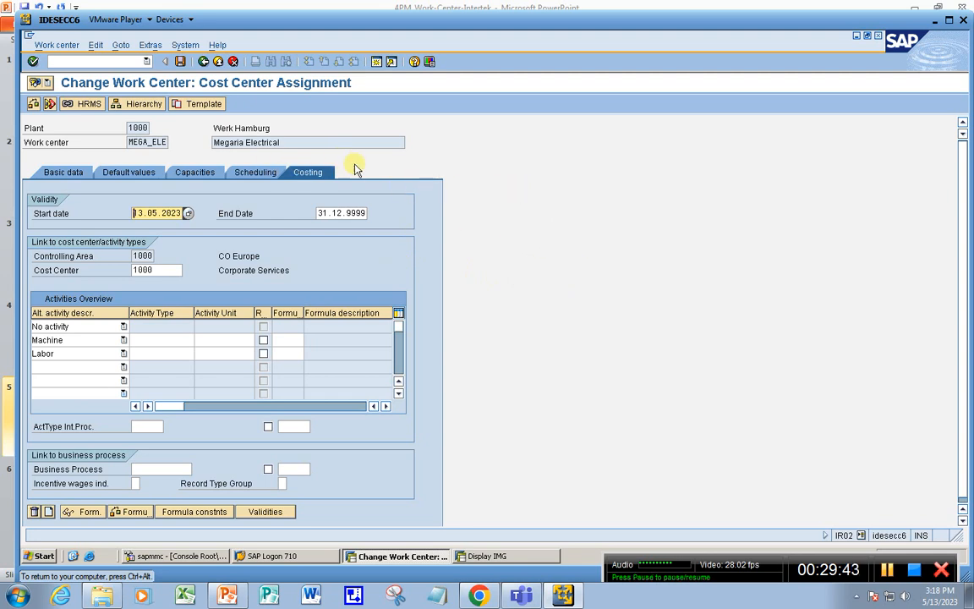
click(241, 172)
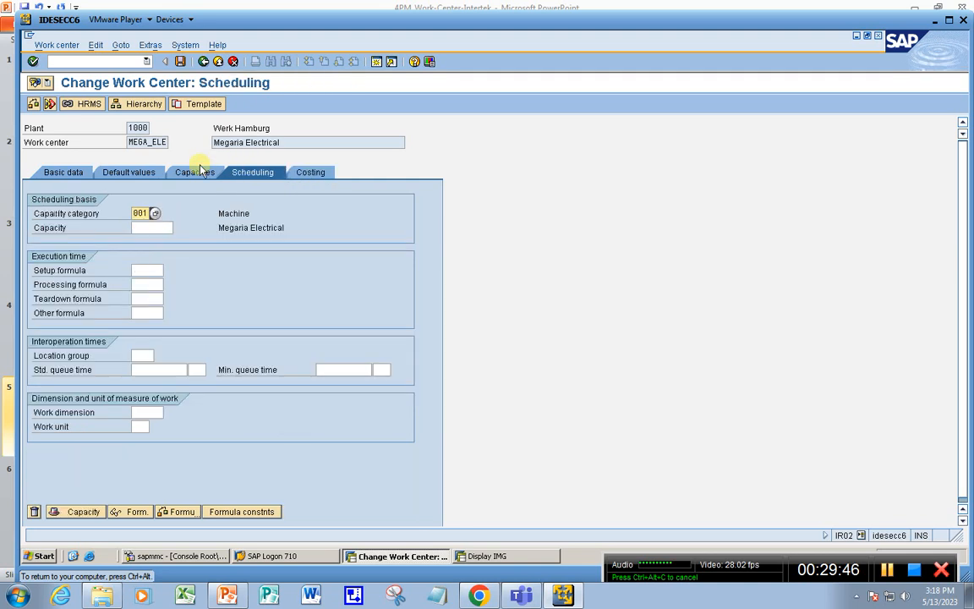
- Review the capacities, default values and basic data of work center MEGA_ELE
click(190, 170)
click(131, 172)
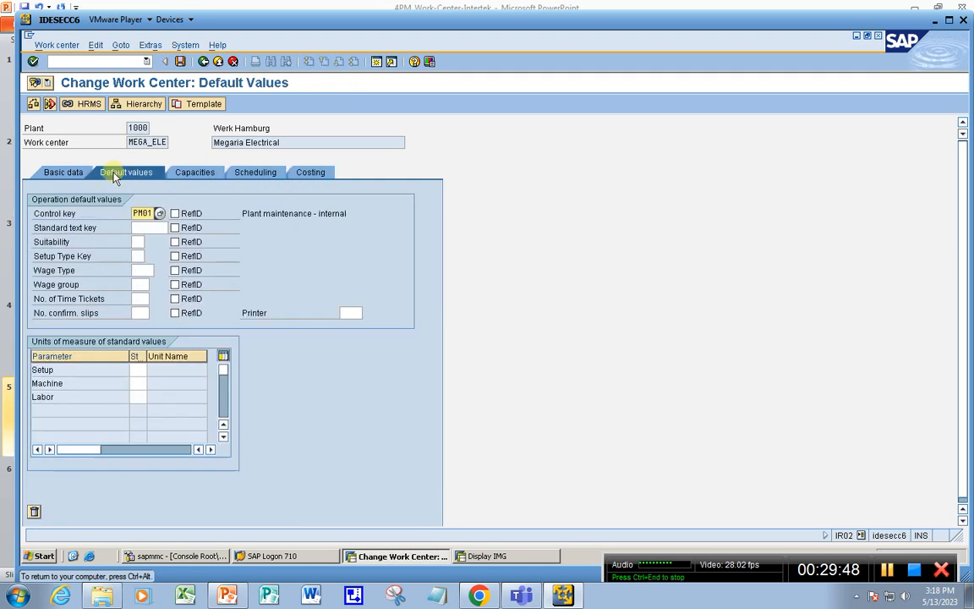
click(70, 172)
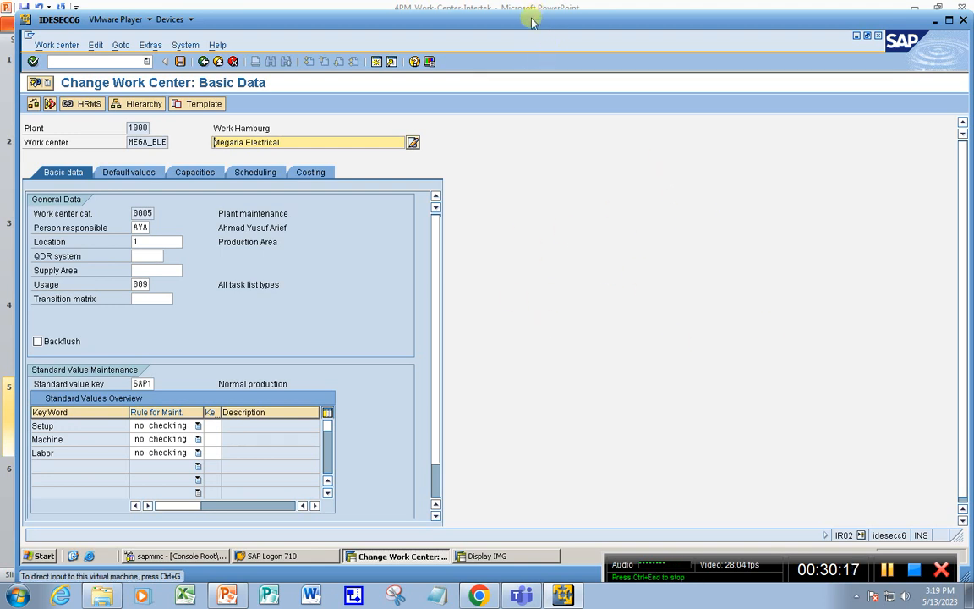
drag(531, 18, 527, 14)
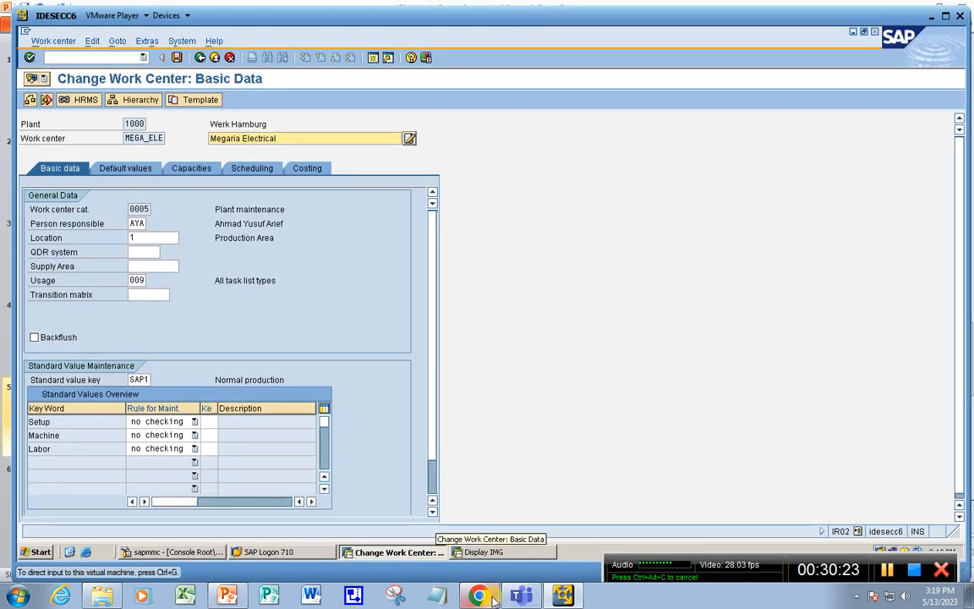
- Switch to the PowerPoint presentation and go through the work center topics, overview and Maintenance Work Centers slides
click(230, 597)
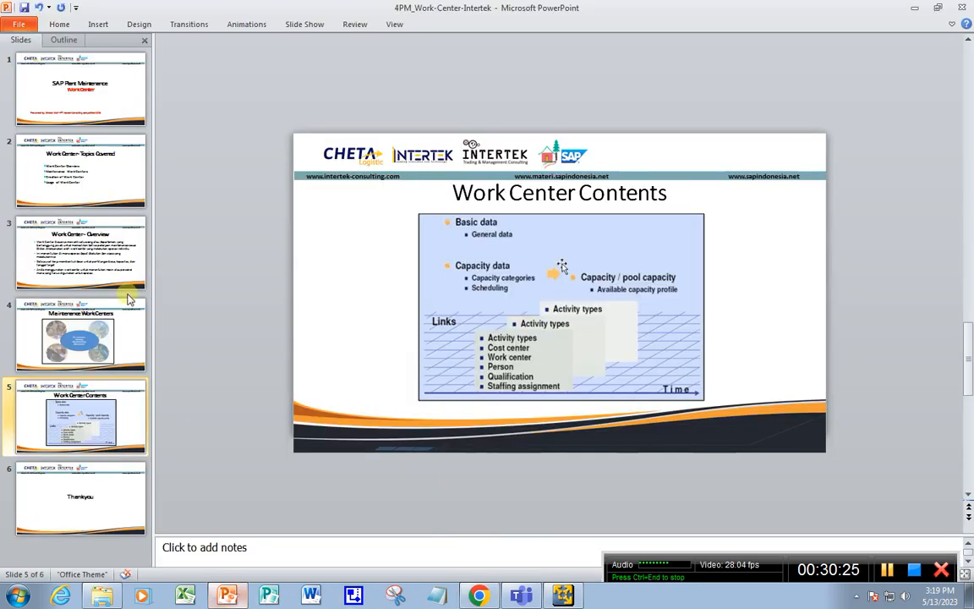
click(85, 182)
click(98, 259)
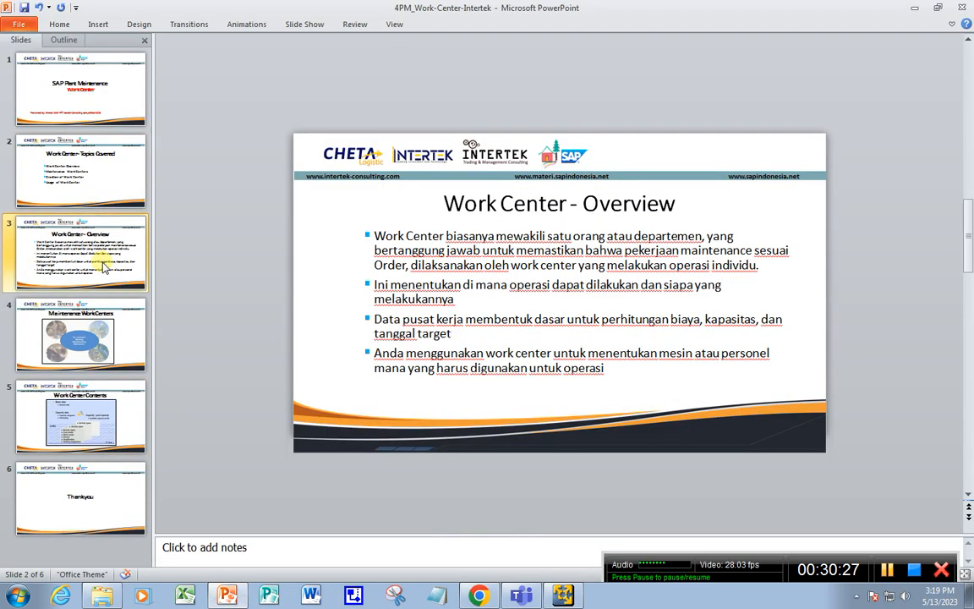
click(84, 346)
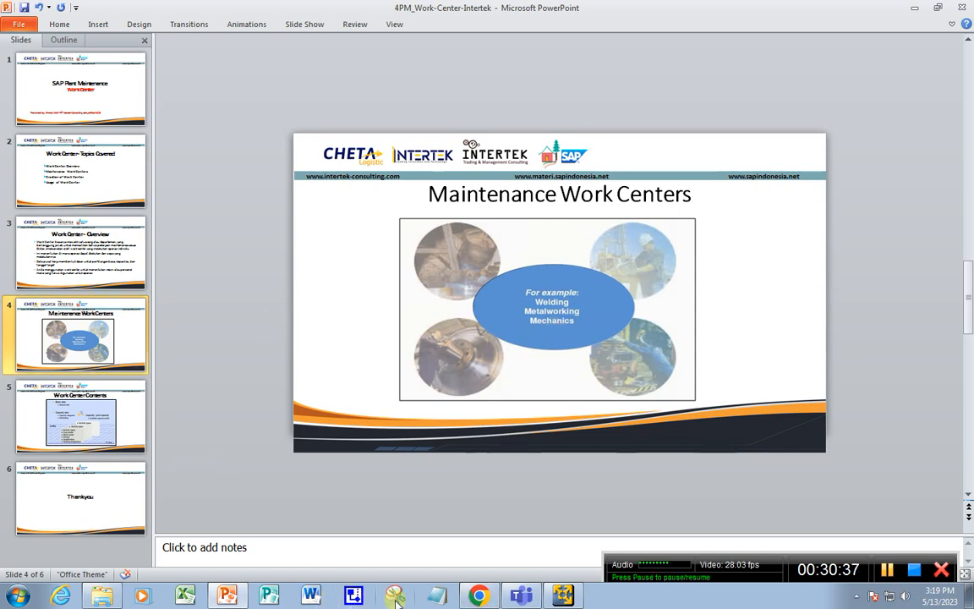
- Return to the SAP work center, check its default values, and look through the available capacity categories without changing the assigned one
click(562, 596)
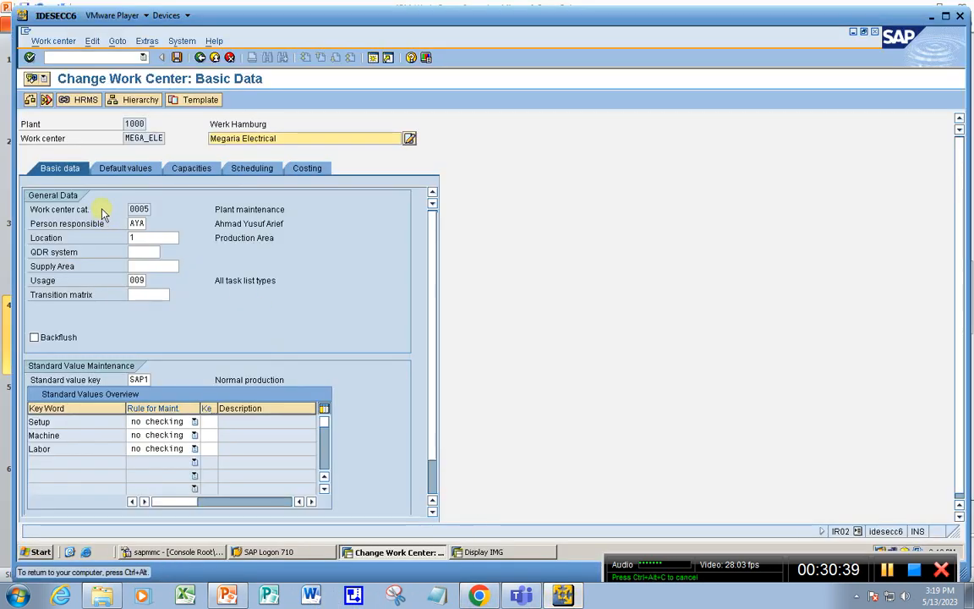
click(118, 169)
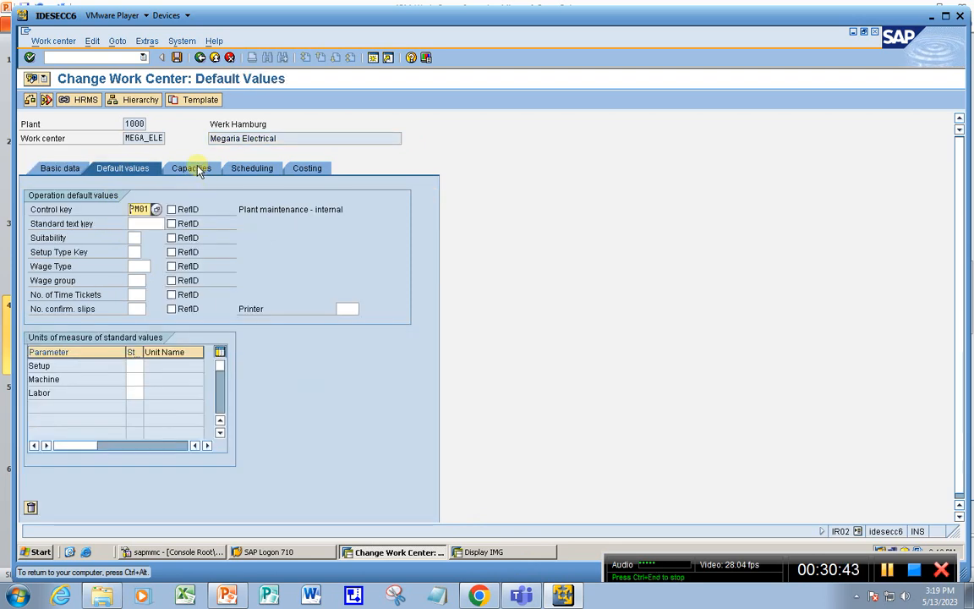
click(197, 167)
click(156, 209)
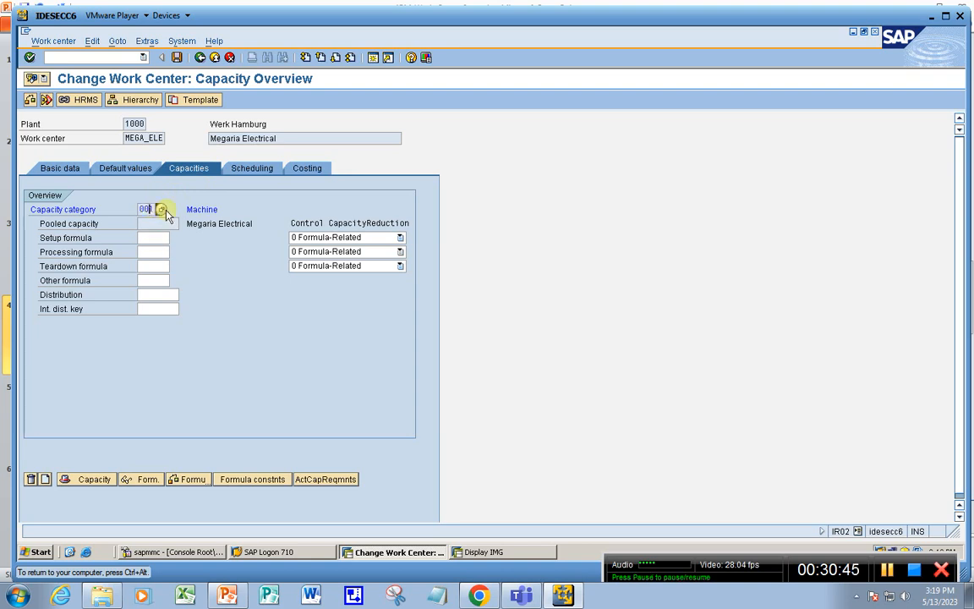
click(161, 210)
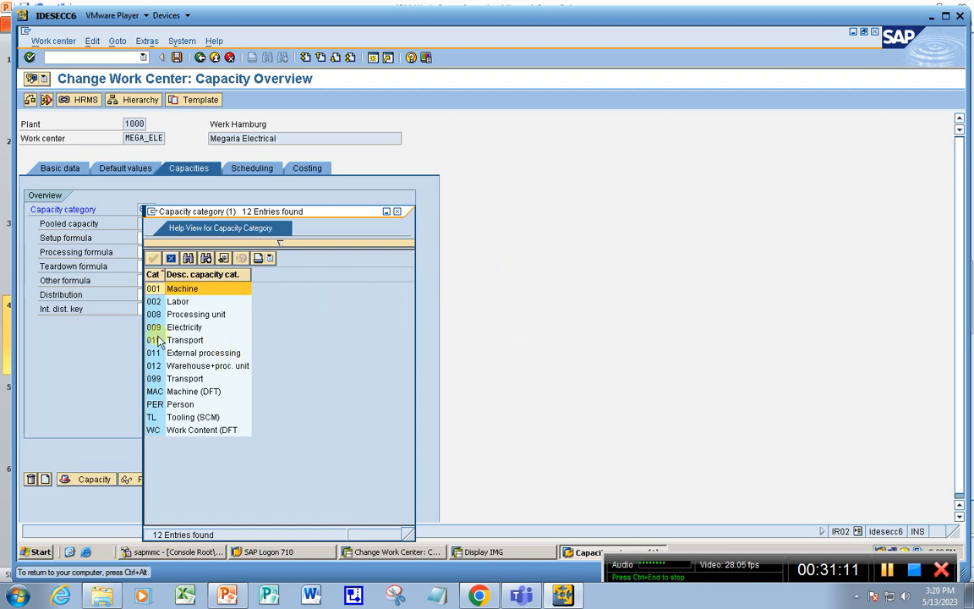
click(203, 301)
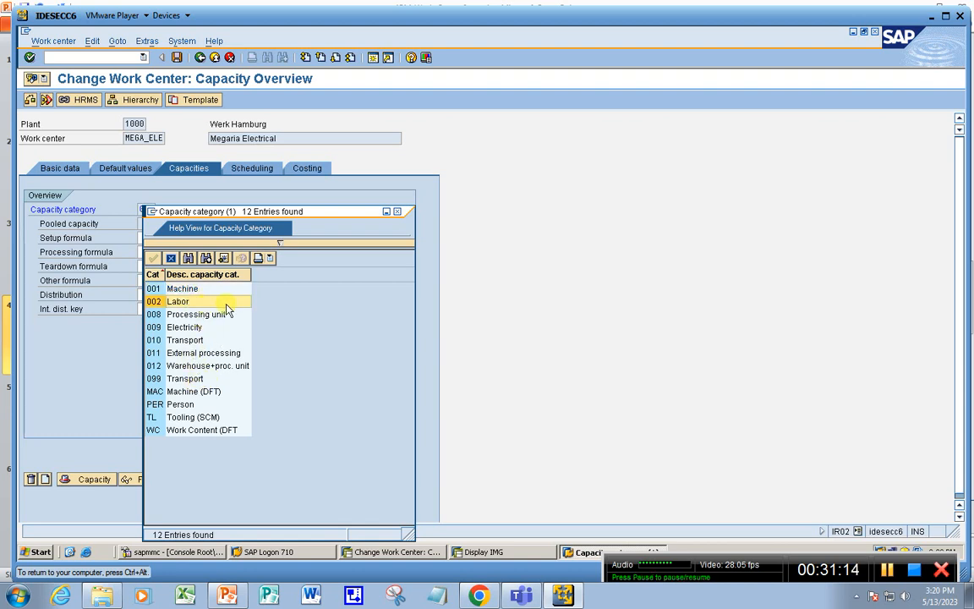
click(399, 212)
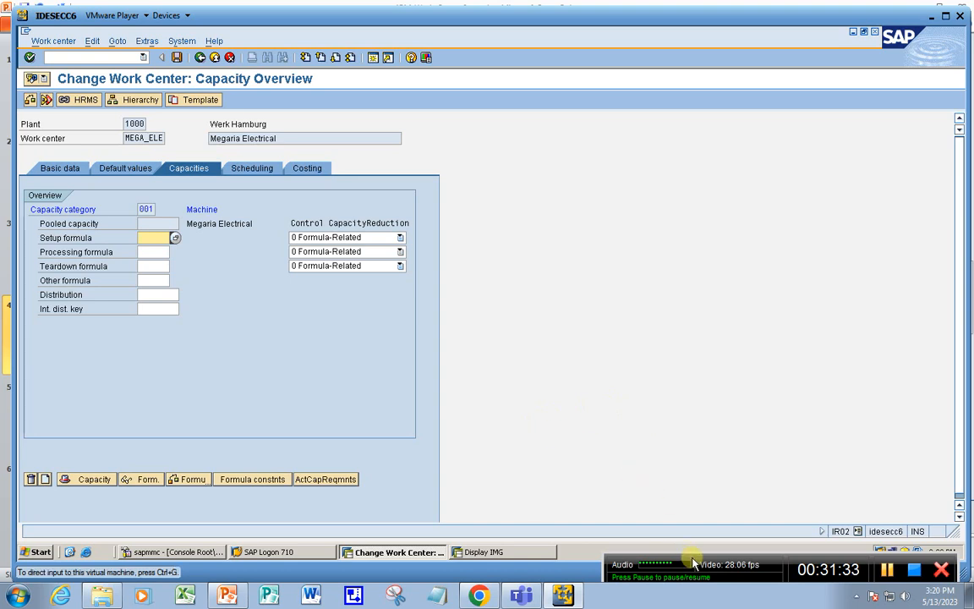
drag(712, 557, 705, 551)
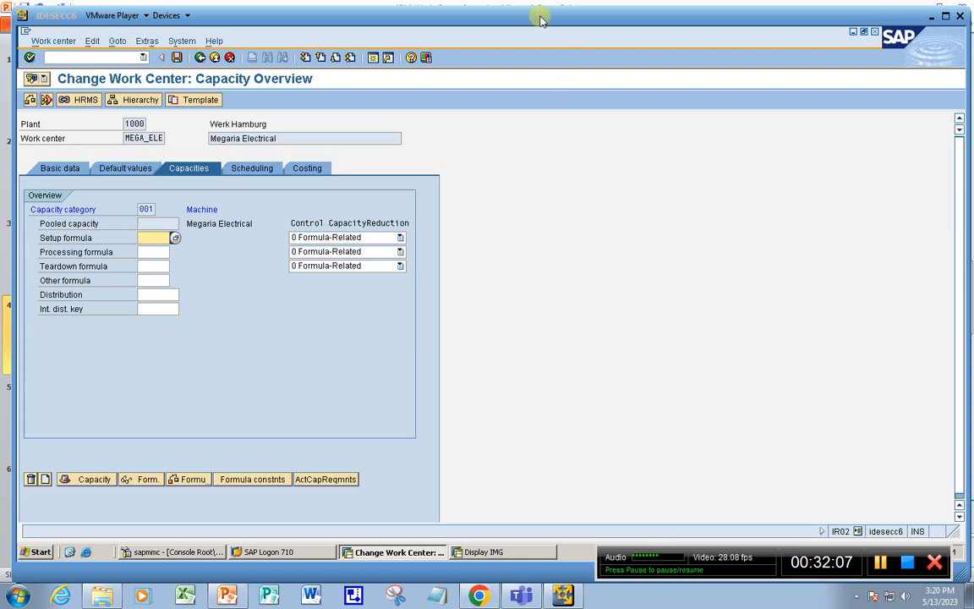
drag(542, 20, 545, 20)
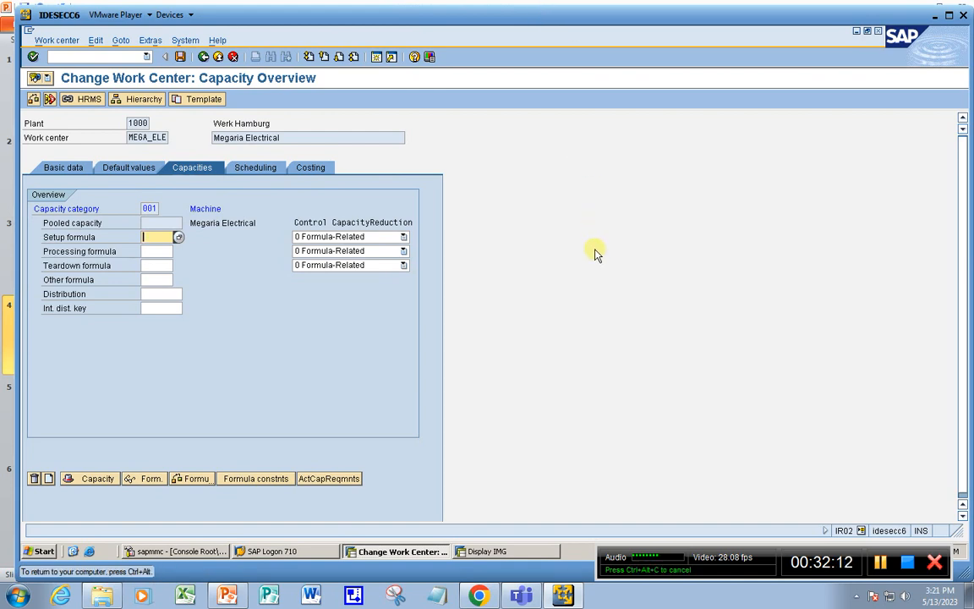
drag(767, 547, 757, 543)
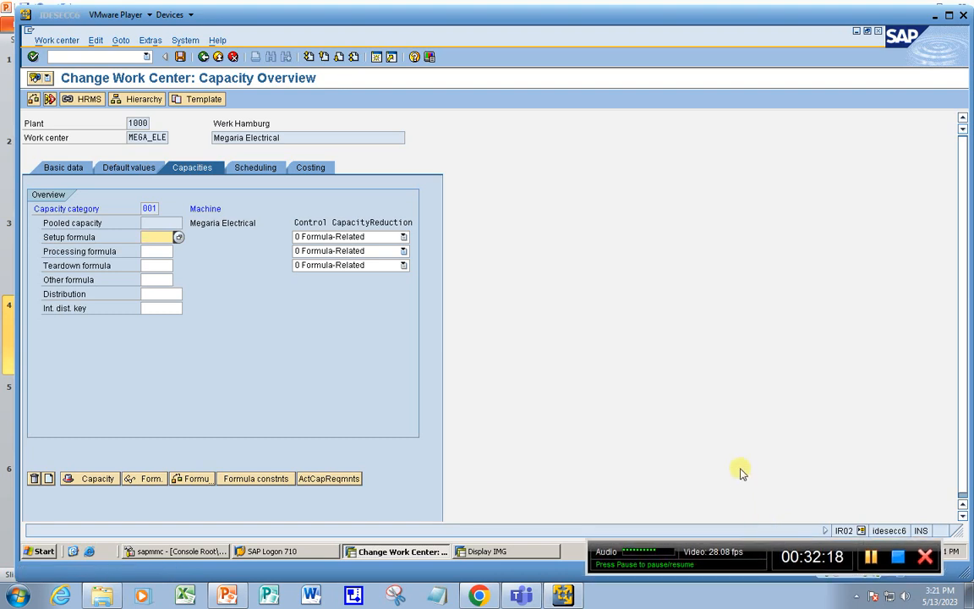